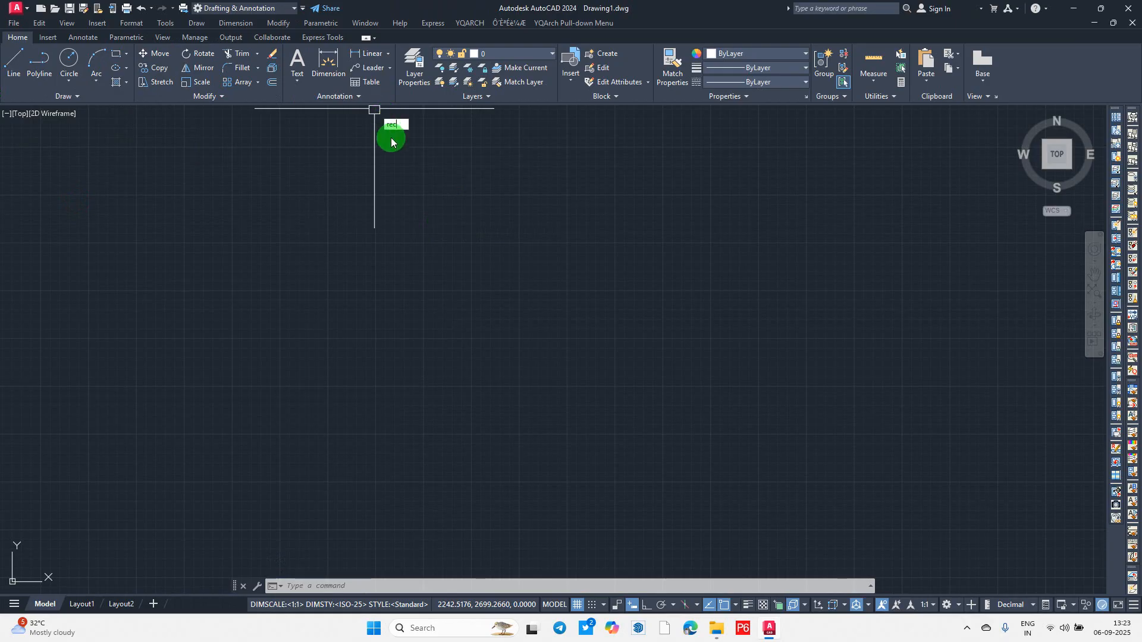
pyautogui.press('Return')
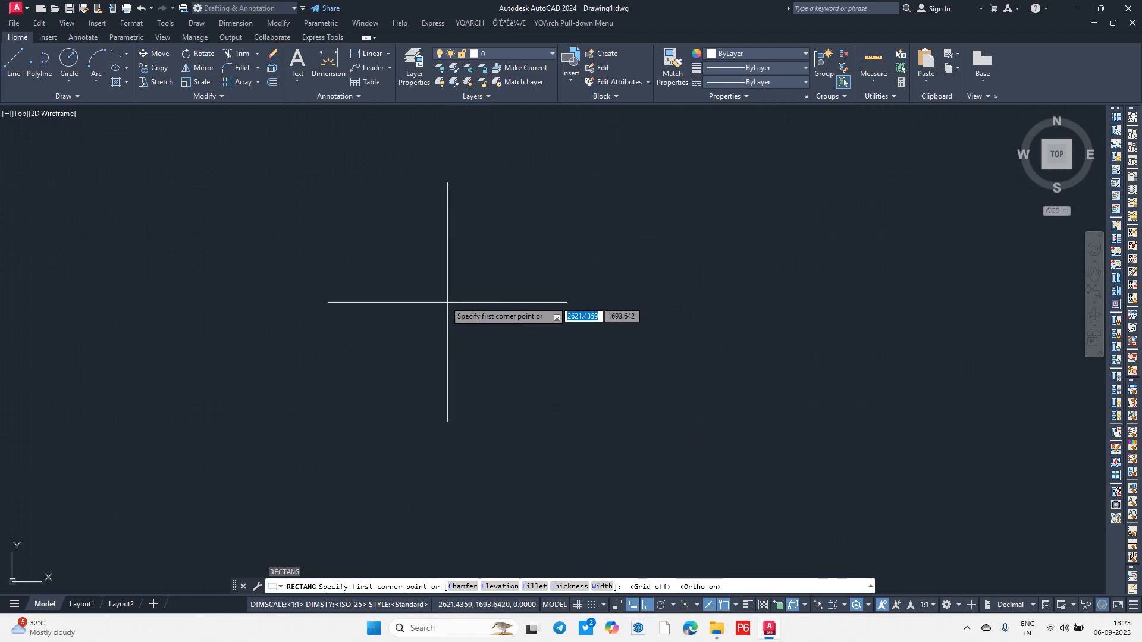
pyautogui.click(365, 222)
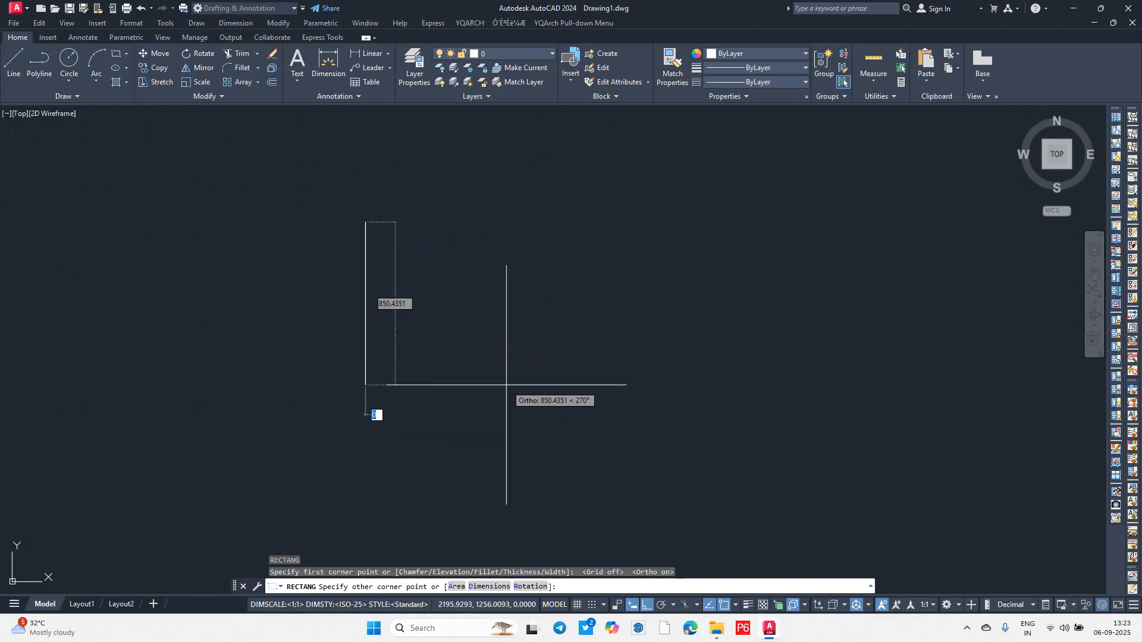
pyautogui.press('Escape')
# Step: Draw a rectangle using the Dimensions option, with a length of 60 and a width of 50
pyautogui.press('Return')
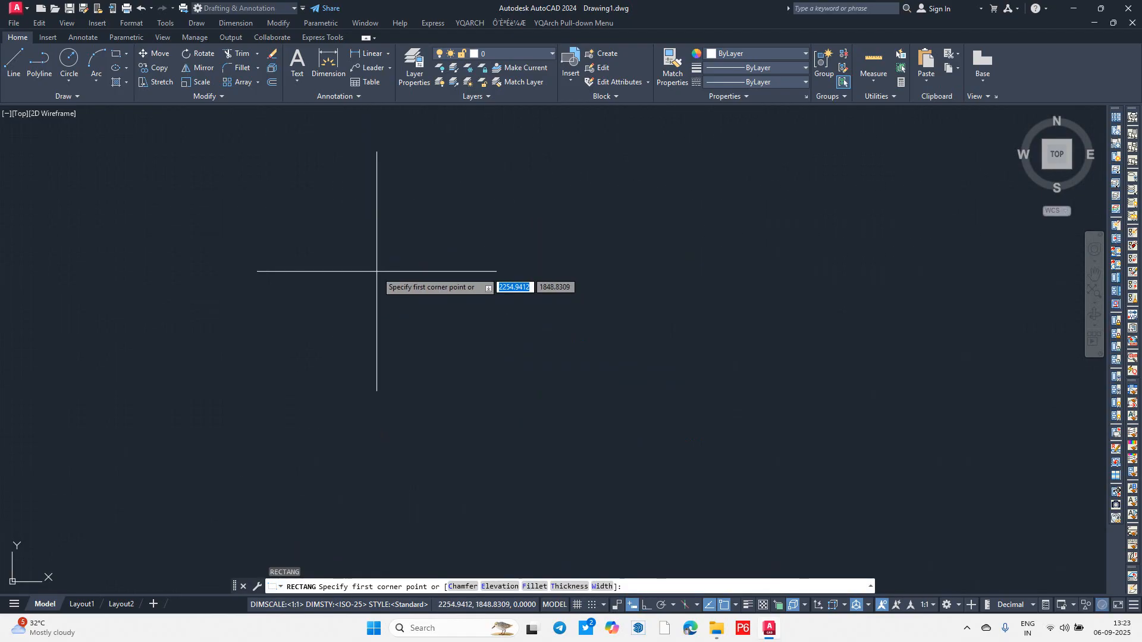
pyautogui.click(377, 272)
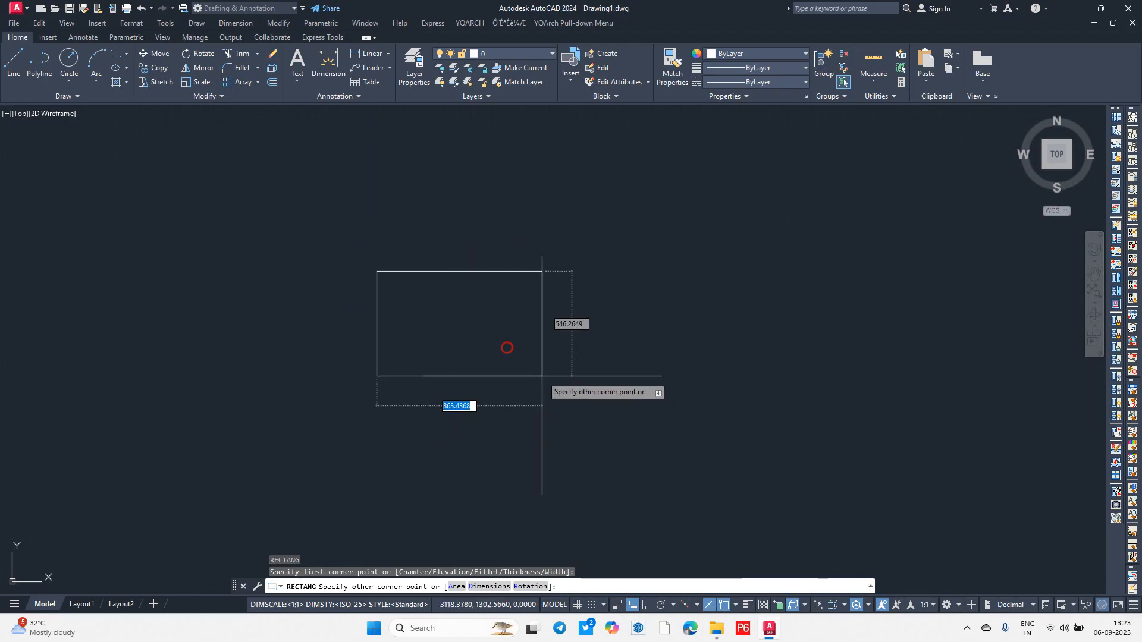
pyautogui.write('d')
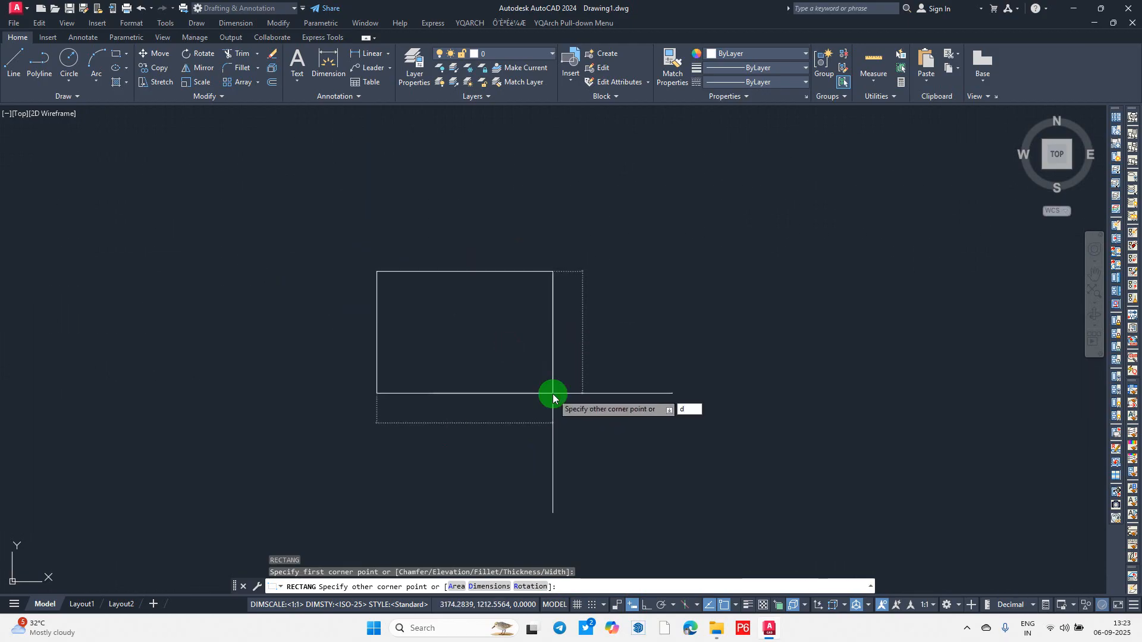
pyautogui.press('Return')
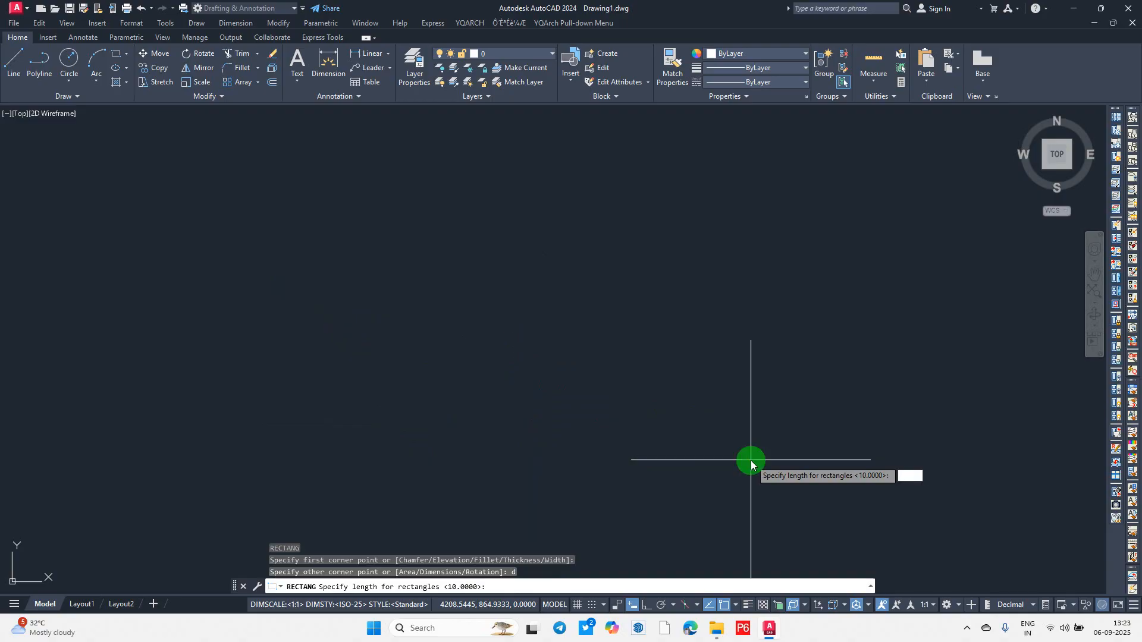
pyautogui.press('Return')
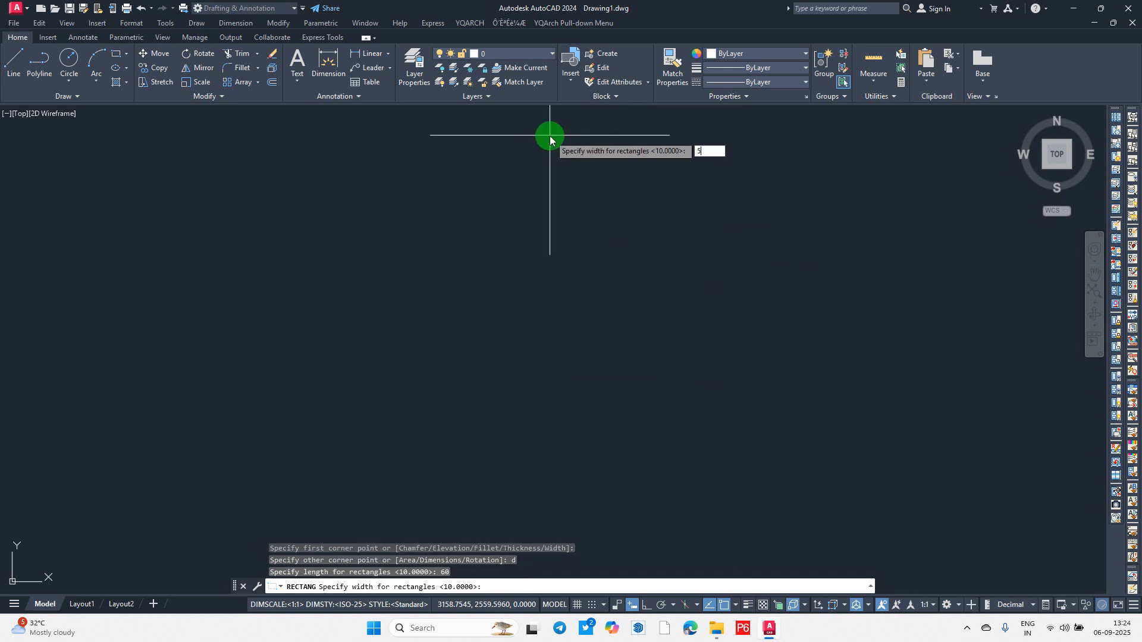
pyautogui.write('50')
pyautogui.press('Return')
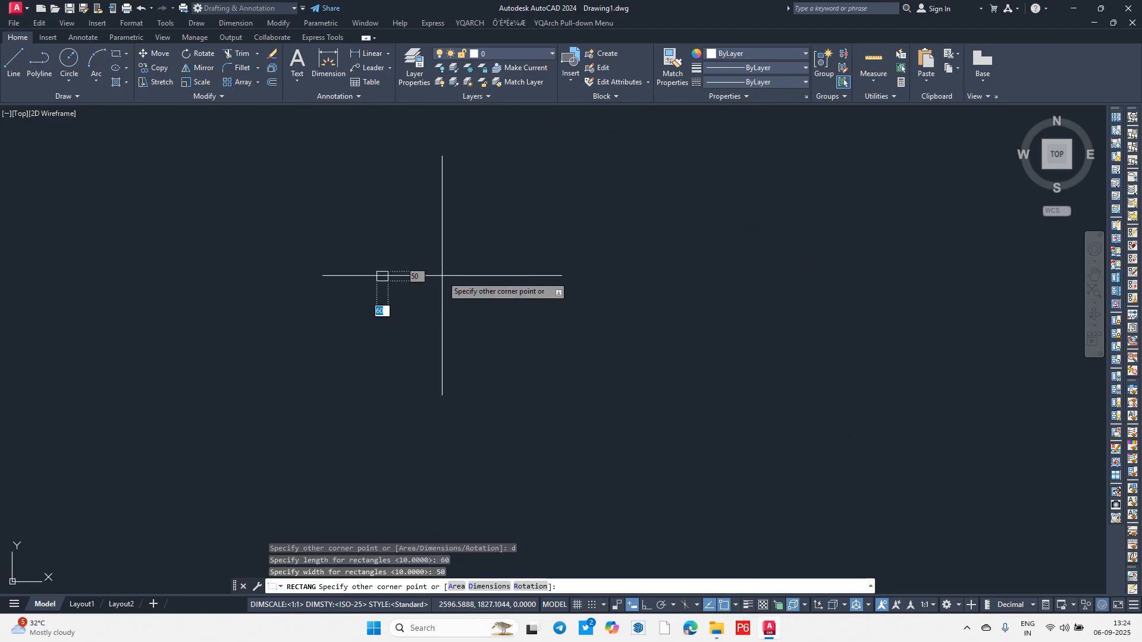
pyautogui.scroll(3, 393, 309)
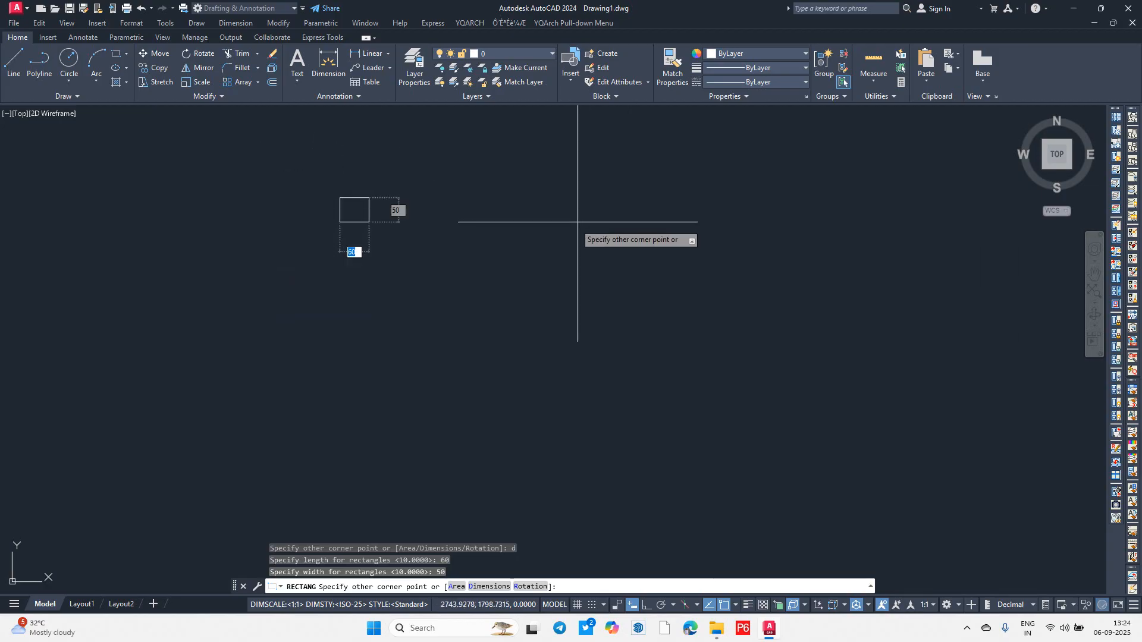
pyautogui.click(486, 288)
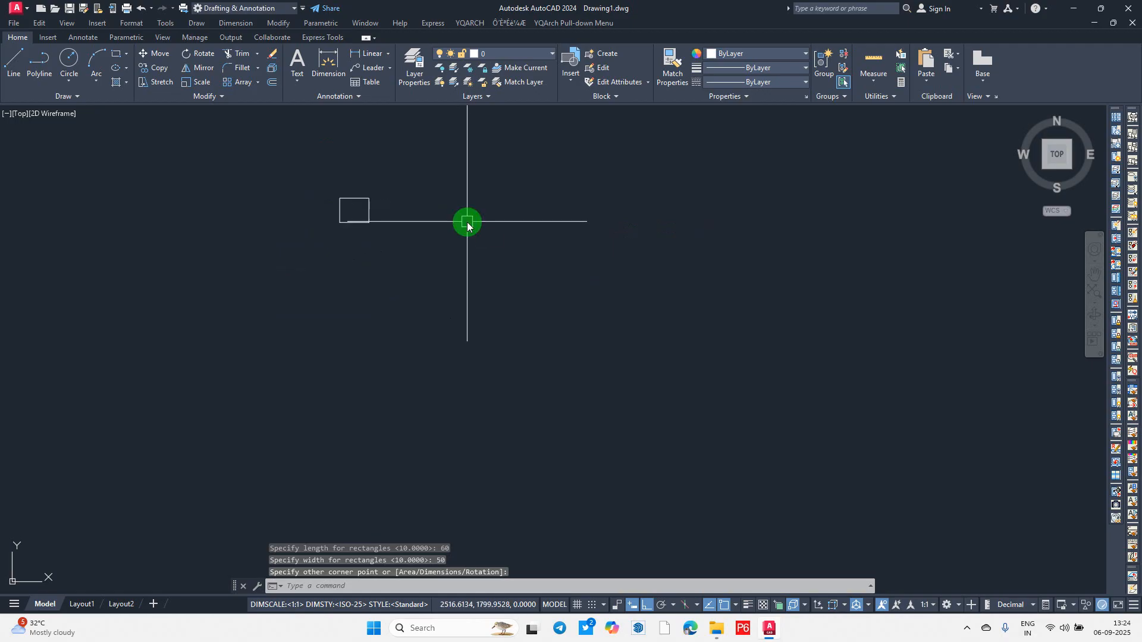
# Step: Zoom to the drawing's extents to examine the rectangle, leaving free space beside it in view
pyautogui.press('Return')
pyautogui.write('e')
pyautogui.press('Return')
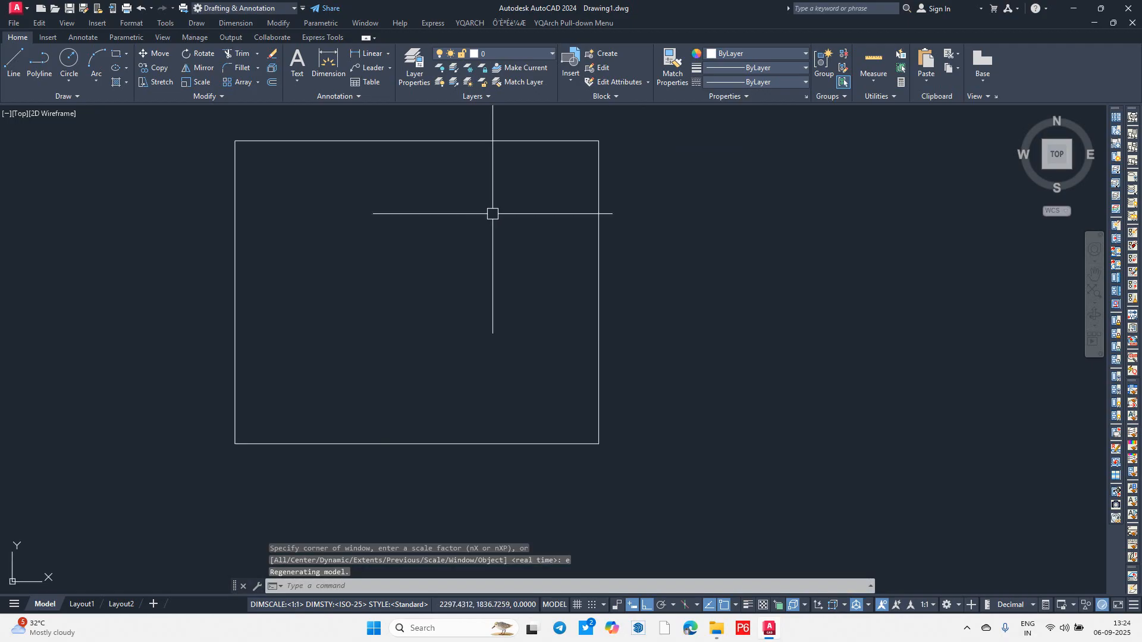
pyautogui.click(833, 339)
pyautogui.click(464, 234)
pyautogui.press('Escape')
pyautogui.scroll(-4, 457, 253)
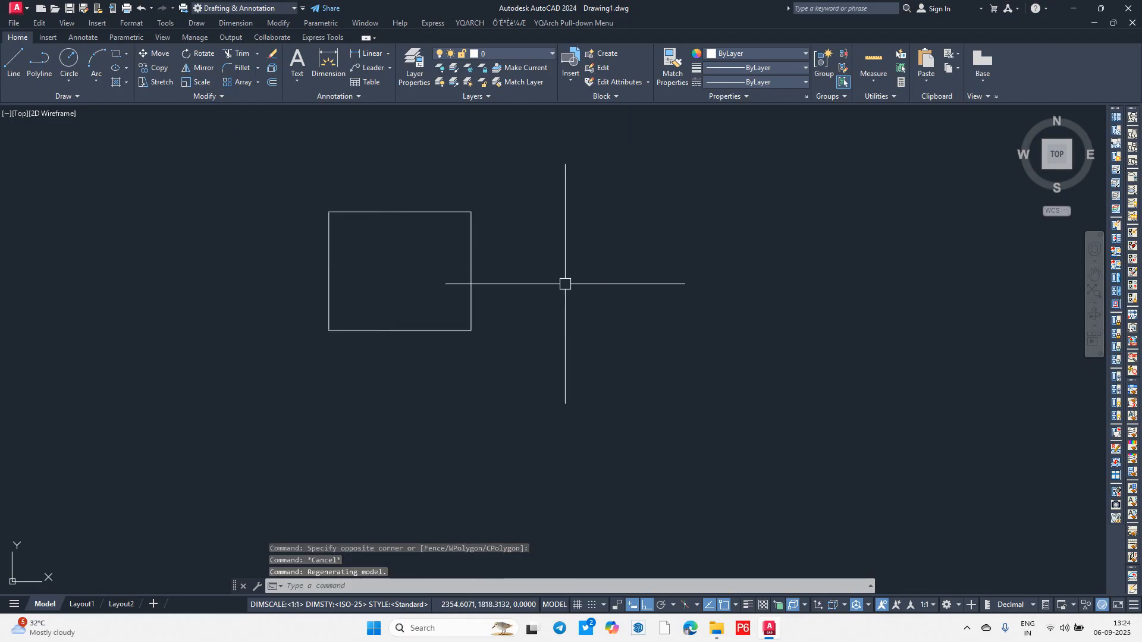
pyautogui.moveTo(563, 283); pyautogui.dragTo(444, 324, button='middle')
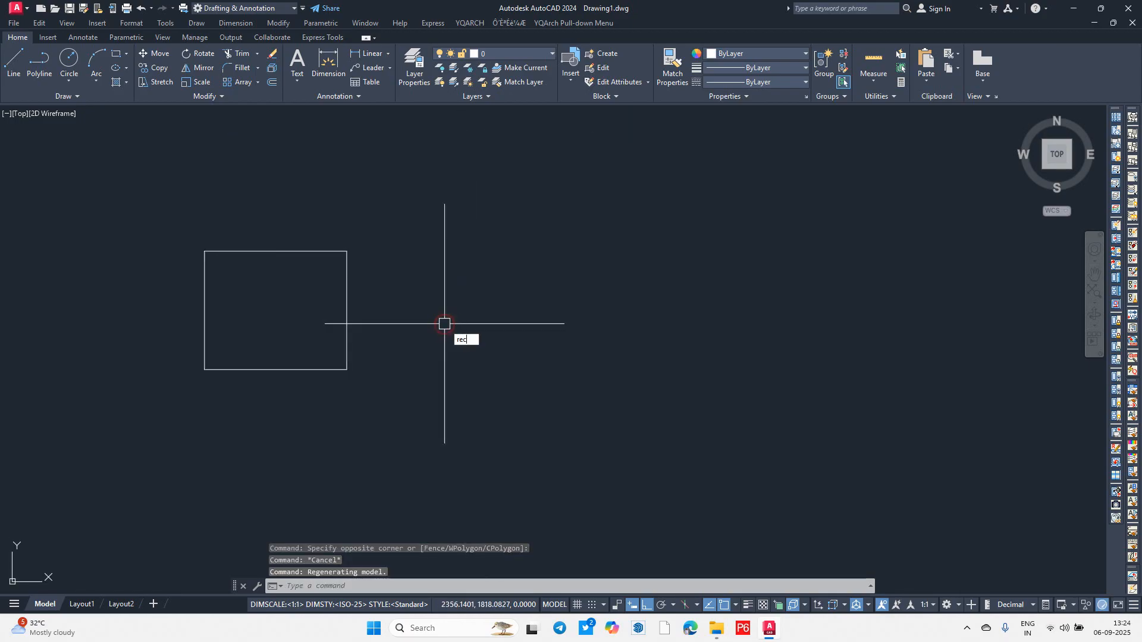
# Step: Draw a second rectangle beside the first, entering 60 for its horizontal size and 100 for its vertical size
pyautogui.press('Return')
pyautogui.click(537, 243)
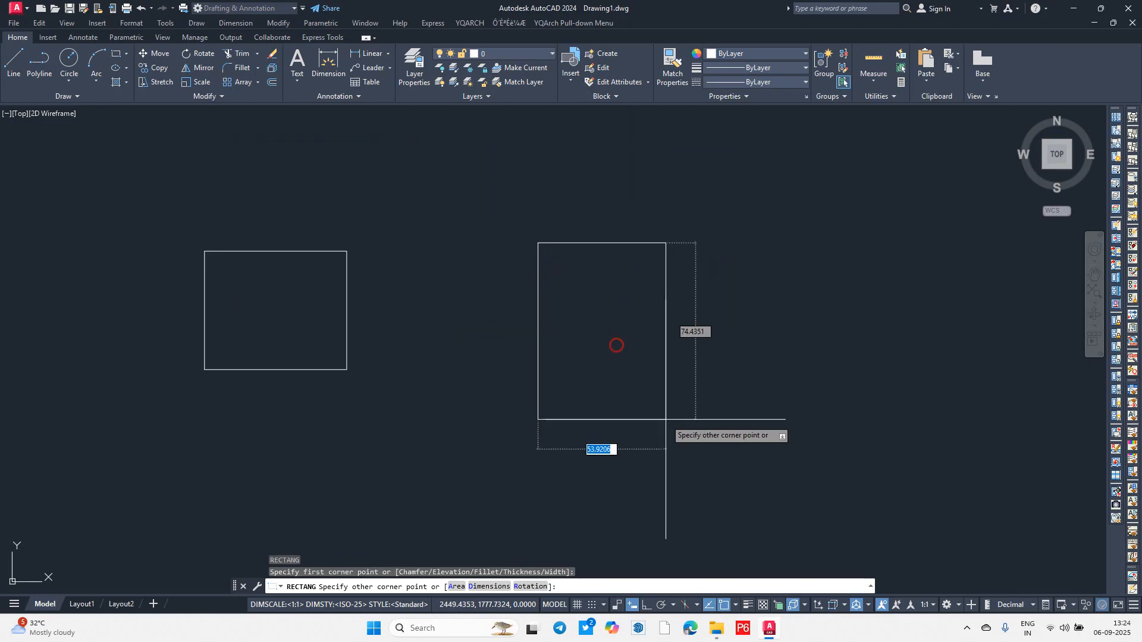
pyautogui.write('60')
pyautogui.press('Tab')
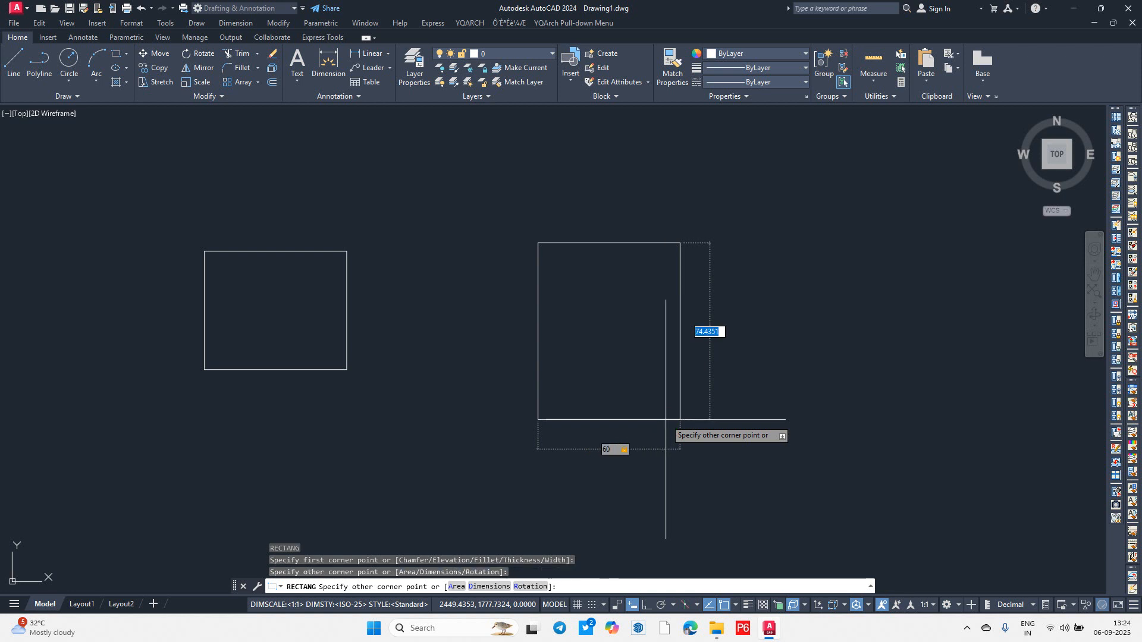
pyautogui.write('100')
pyautogui.press('Return')
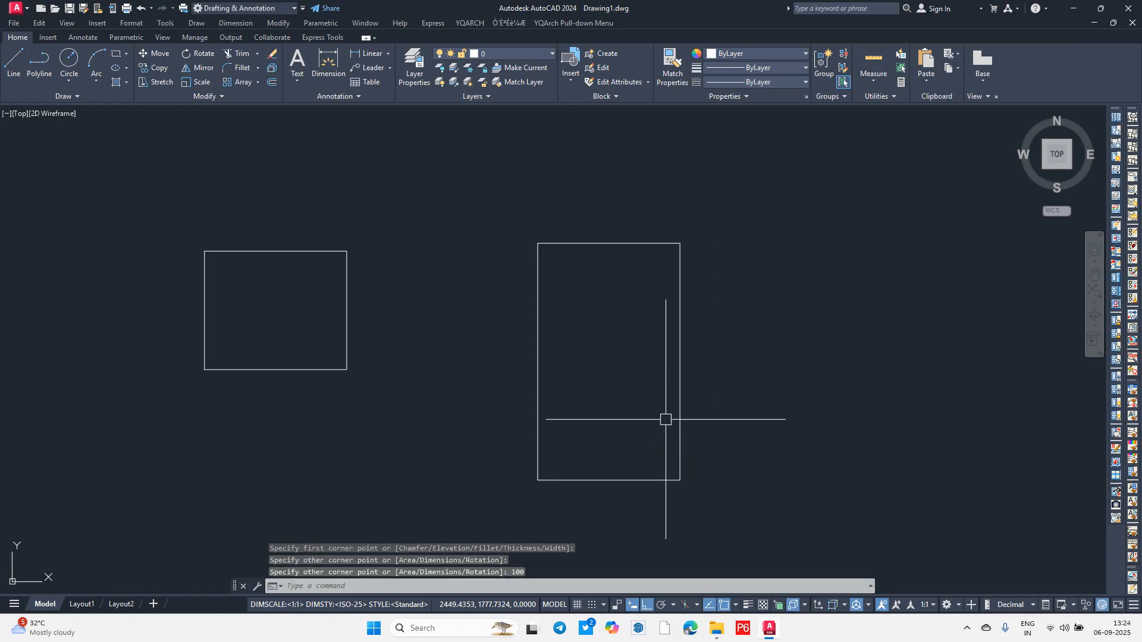
# Step: Delete the 60 by 50 rectangle, keeping the taller one
pyautogui.scroll(-1, 415, 325)
pyautogui.moveTo(472, 324); pyautogui.dragTo(400, 280, button='middle')
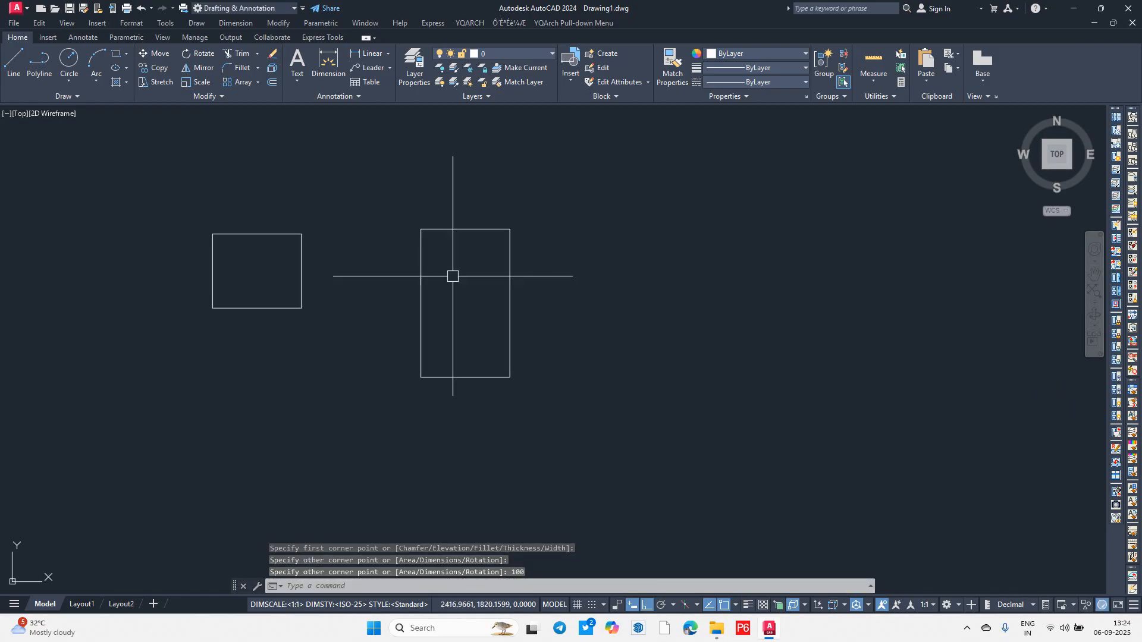
pyautogui.scroll(-2, 400, 286)
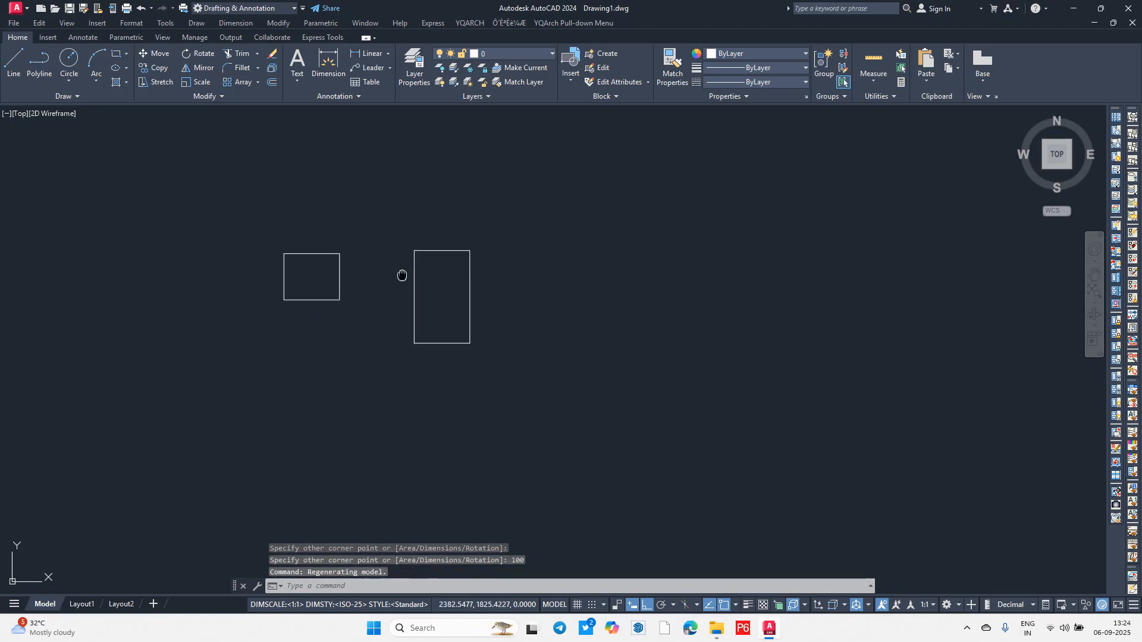
pyautogui.moveTo(275, 237); pyautogui.dragTo(358, 245, button='middle')
pyautogui.click(316, 212)
pyautogui.click(500, 404)
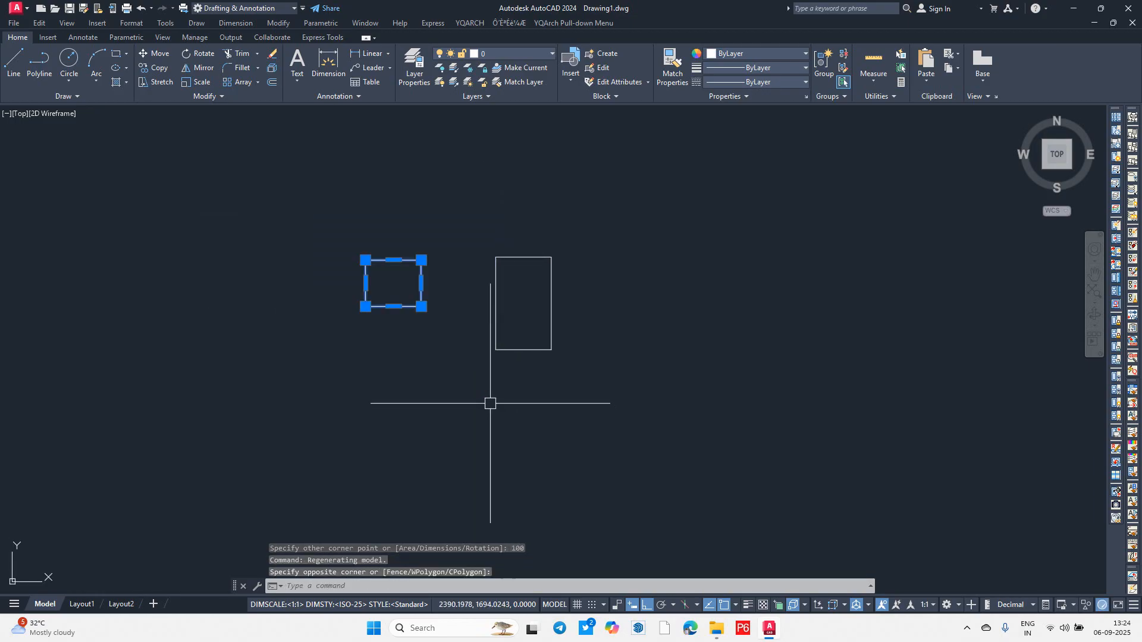
pyautogui.press('Delete')
# Step: Select the remaining rectangle by its top and right edges to check whether it is a single object
pyautogui.scroll(4, 516, 297)
pyautogui.click(509, 194)
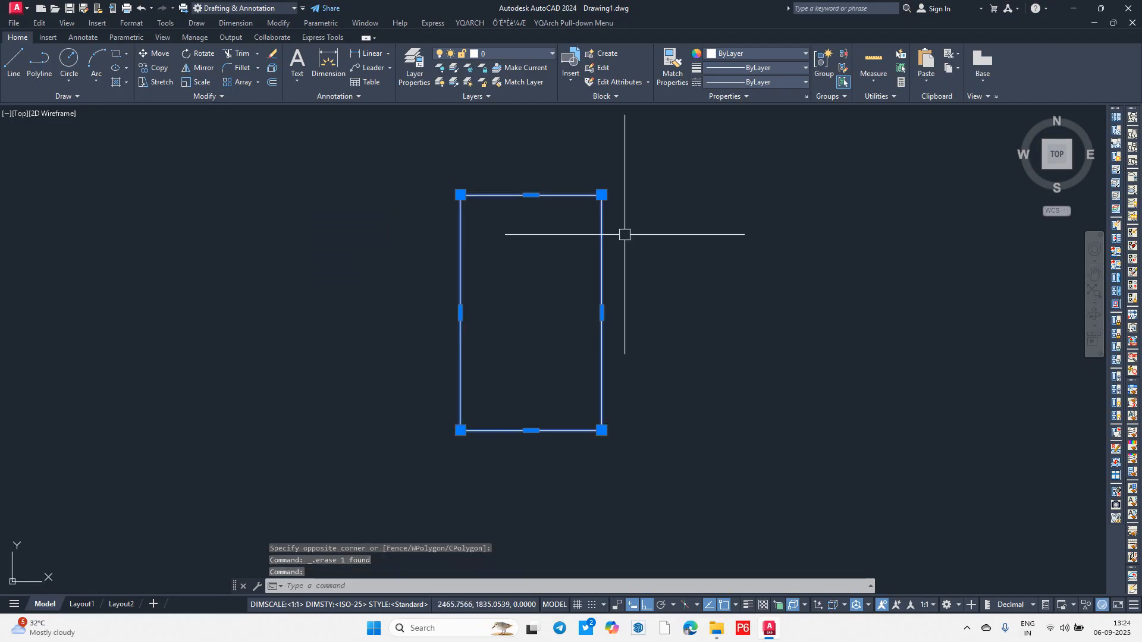
pyautogui.press('Escape')
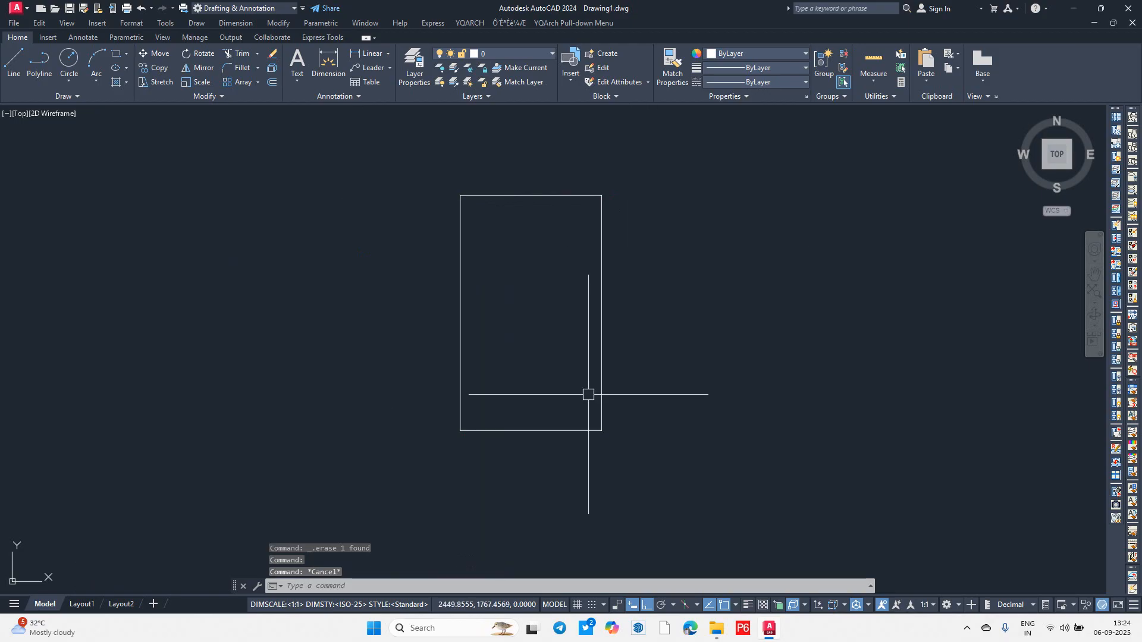
pyautogui.click(601, 382)
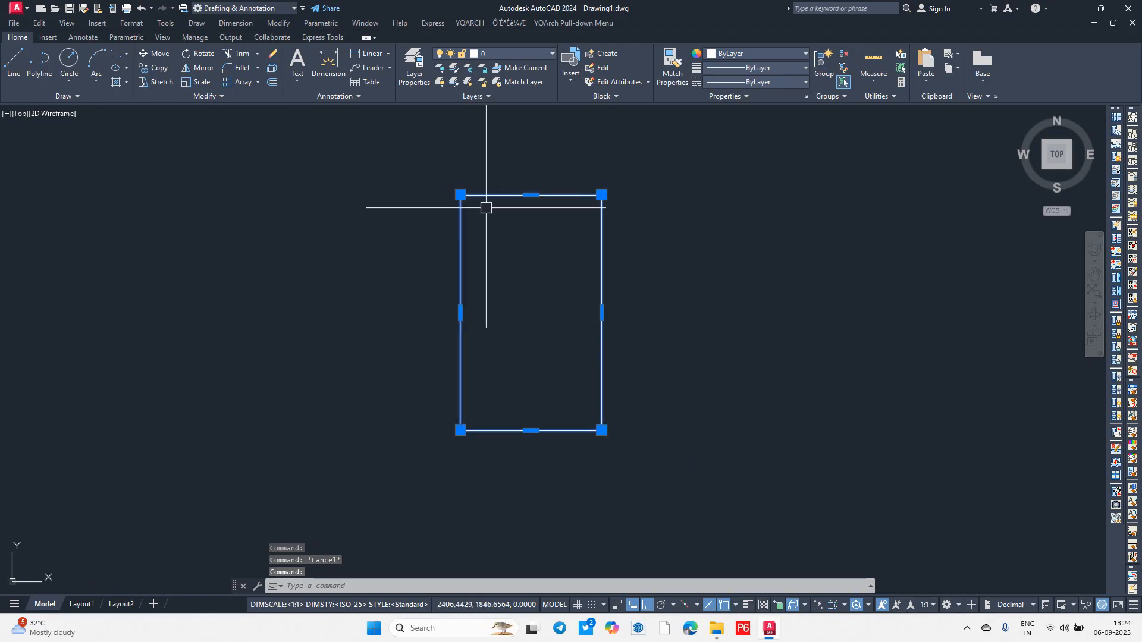
pyautogui.press('Escape')
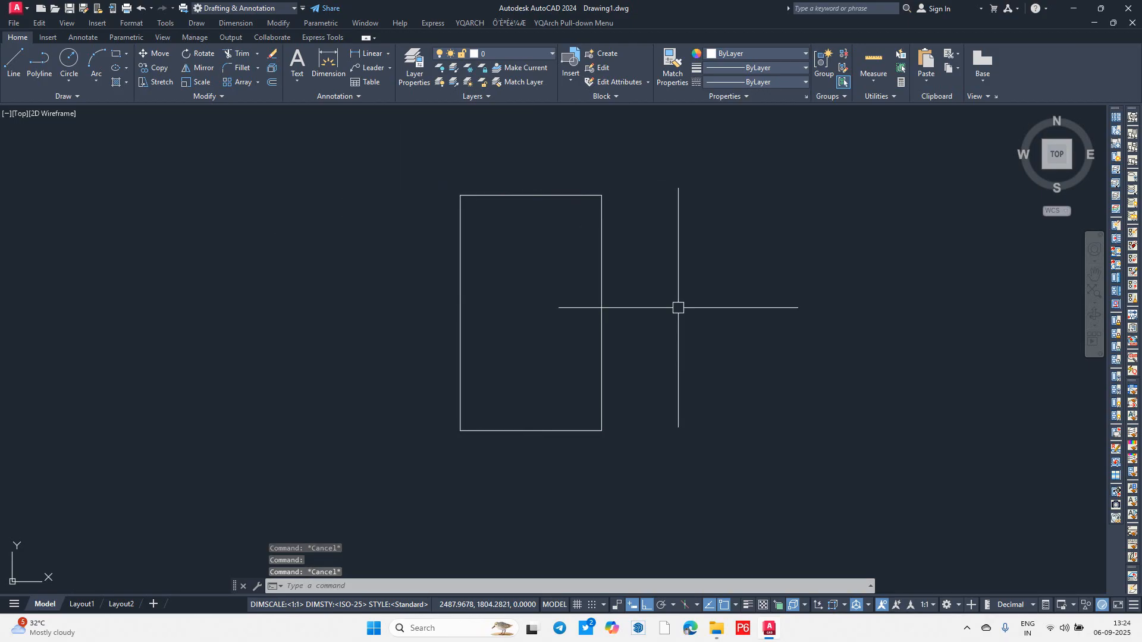
# Step: Explode the rectangle into separate line segments
pyautogui.write('x')
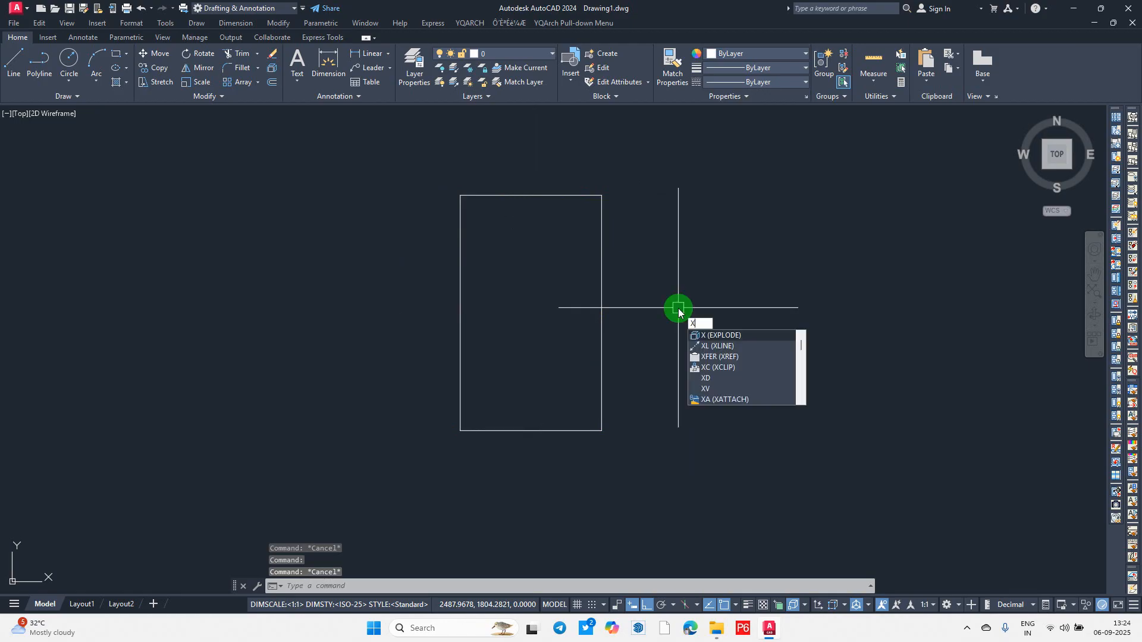
pyautogui.press('Return')
pyautogui.click(512, 195)
pyautogui.press('Return')
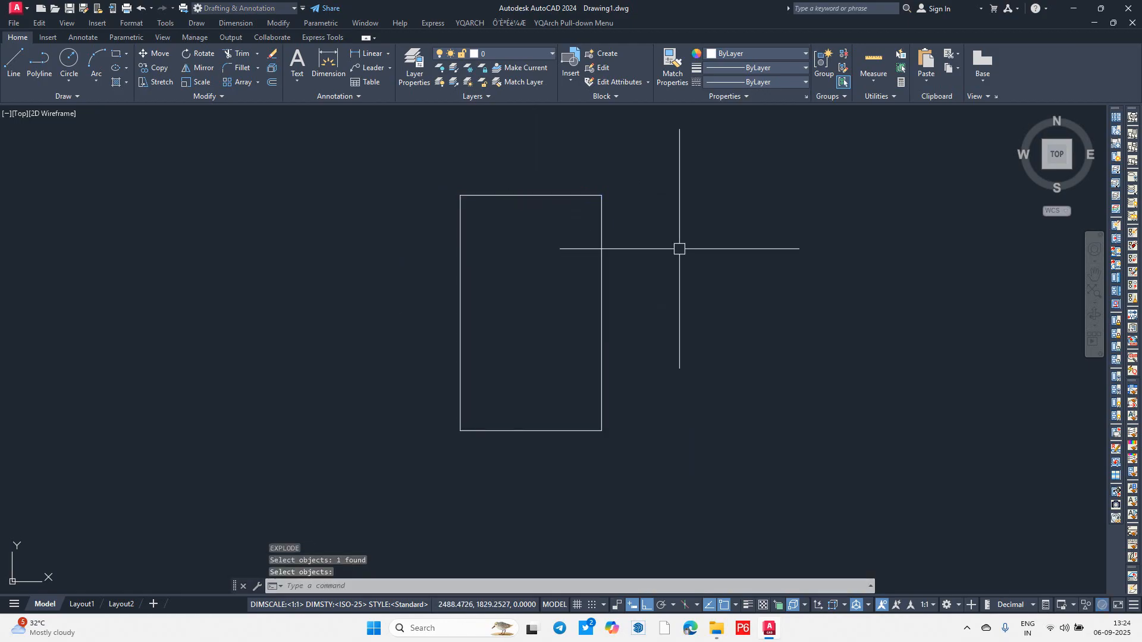
# Step: Check whether the exploded rectangle's right edge selects as a separate line
pyautogui.click(646, 279)
pyautogui.click(588, 239)
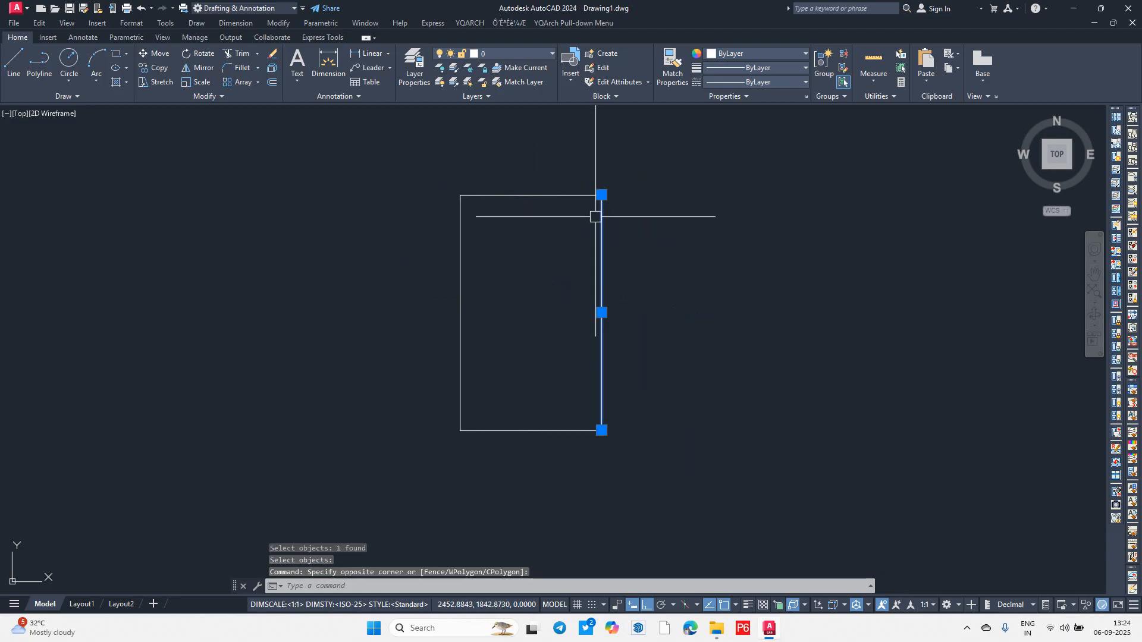
pyautogui.press('Escape')
pyautogui.scroll(4, 604, 196)
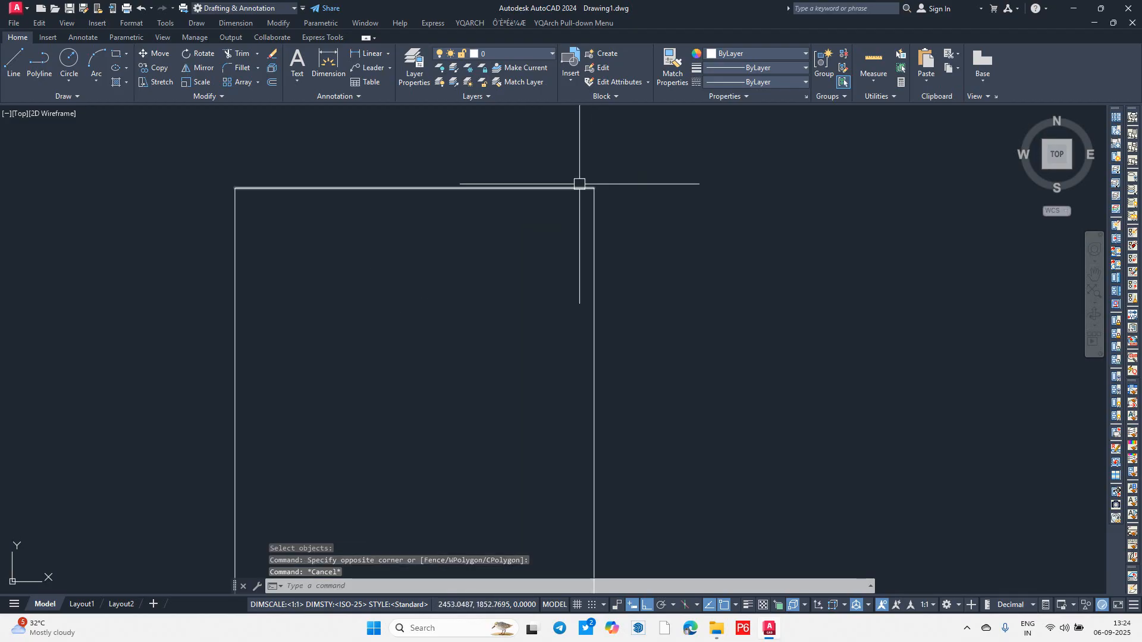
# Step: Join the rectangle's four separate lines into one polyline and check the result by selecting it
pyautogui.scroll(-6, 590, 212)
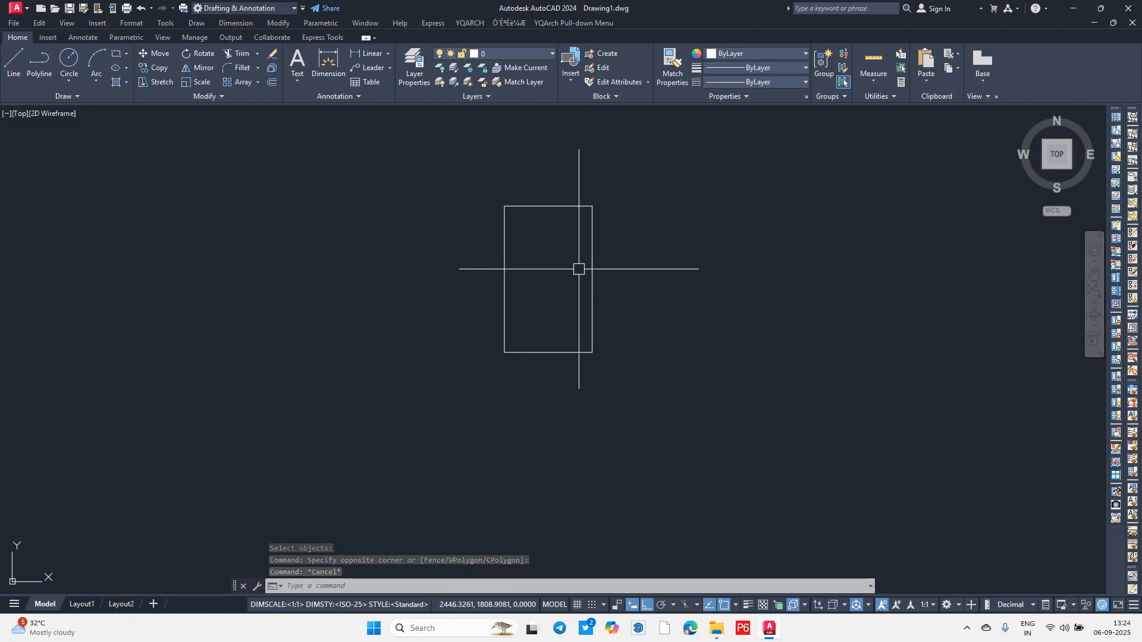
pyautogui.moveTo(579, 265)
pyautogui.mouseDown(button='middle')
pyautogui.moveTo(463, 331)
pyautogui.moveTo(319, 382)
pyautogui.mouseUp(button='middle')
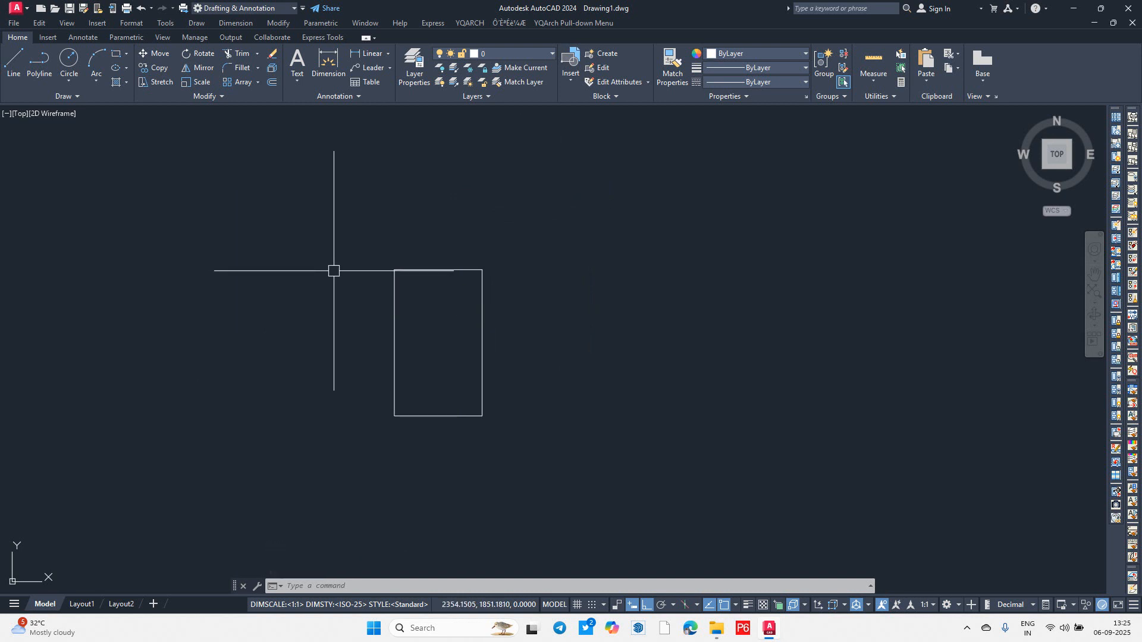
pyautogui.press('Return')
pyautogui.click(299, 202)
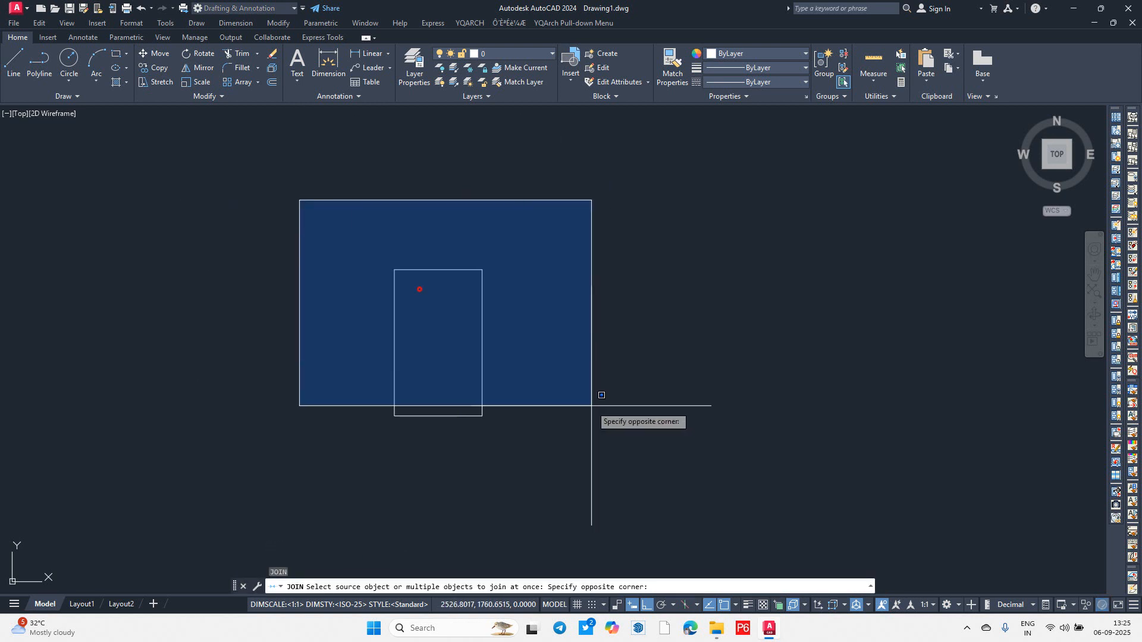
pyautogui.click(640, 487)
pyautogui.press('Return')
pyautogui.click(482, 390)
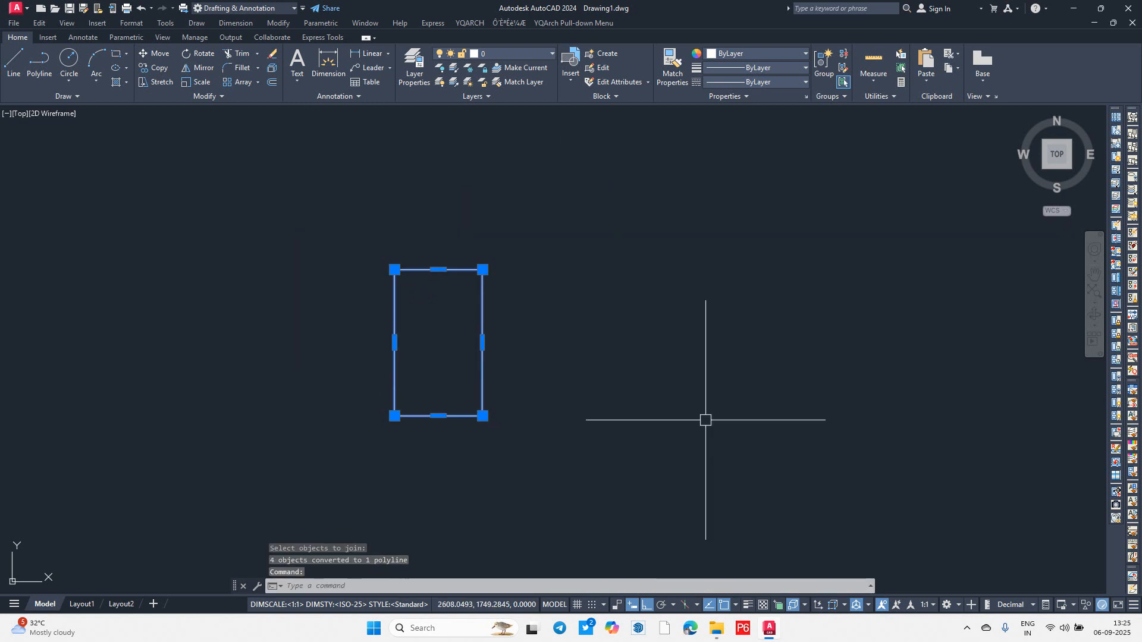
pyautogui.press('Escape')
# Step: Delete the joined rectangle to clear the drawing area
pyautogui.moveTo(439, 363); pyautogui.dragTo(452, 357, button='middle')
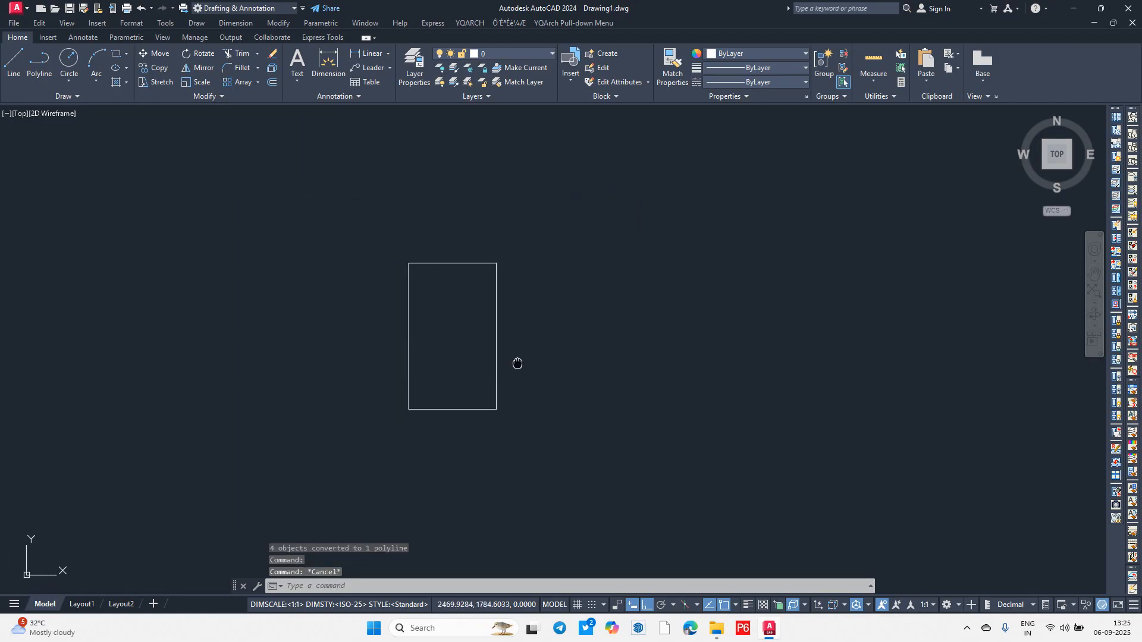
pyautogui.click(300, 197)
pyautogui.click(554, 433)
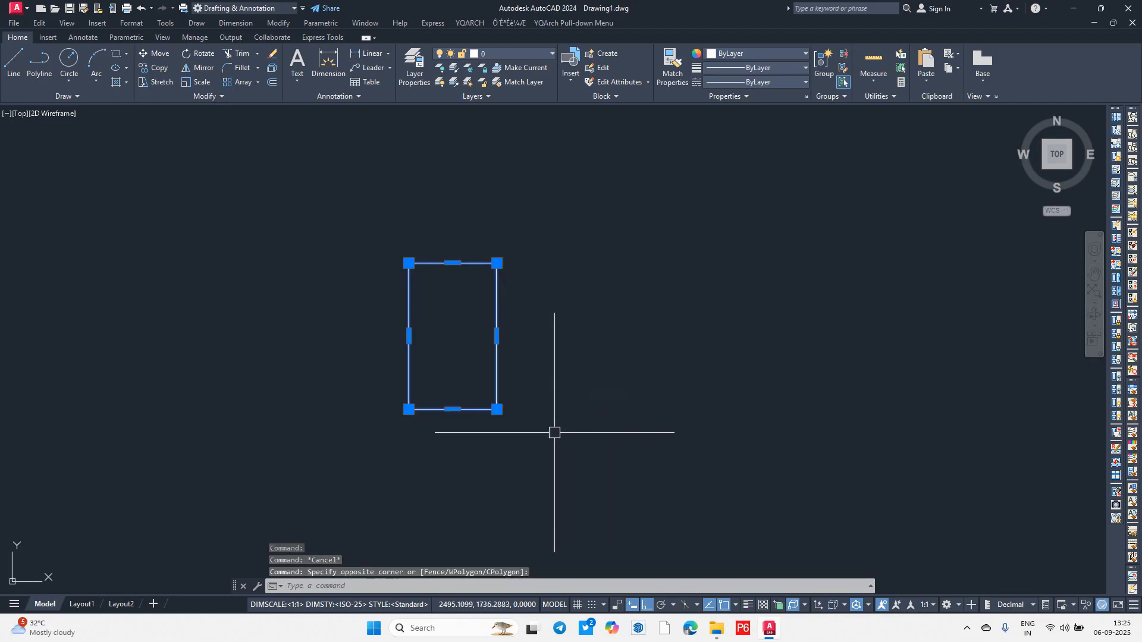
pyautogui.press('Delete')
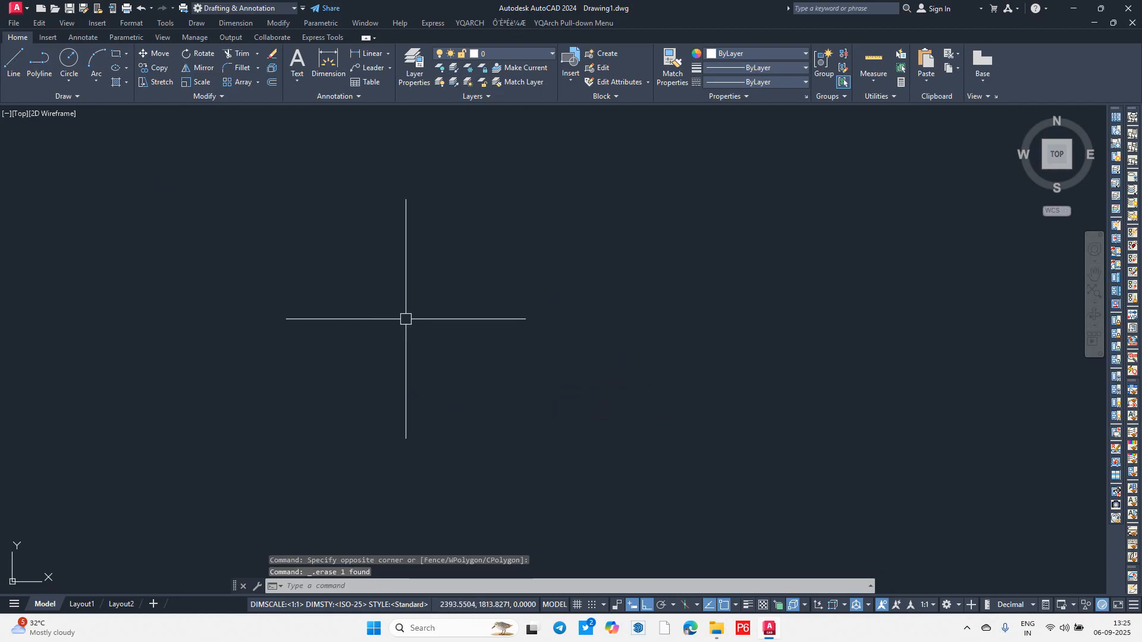
# Step: Draw a circle with a radius of 25 in the empty drawing area
pyautogui.press('Return')
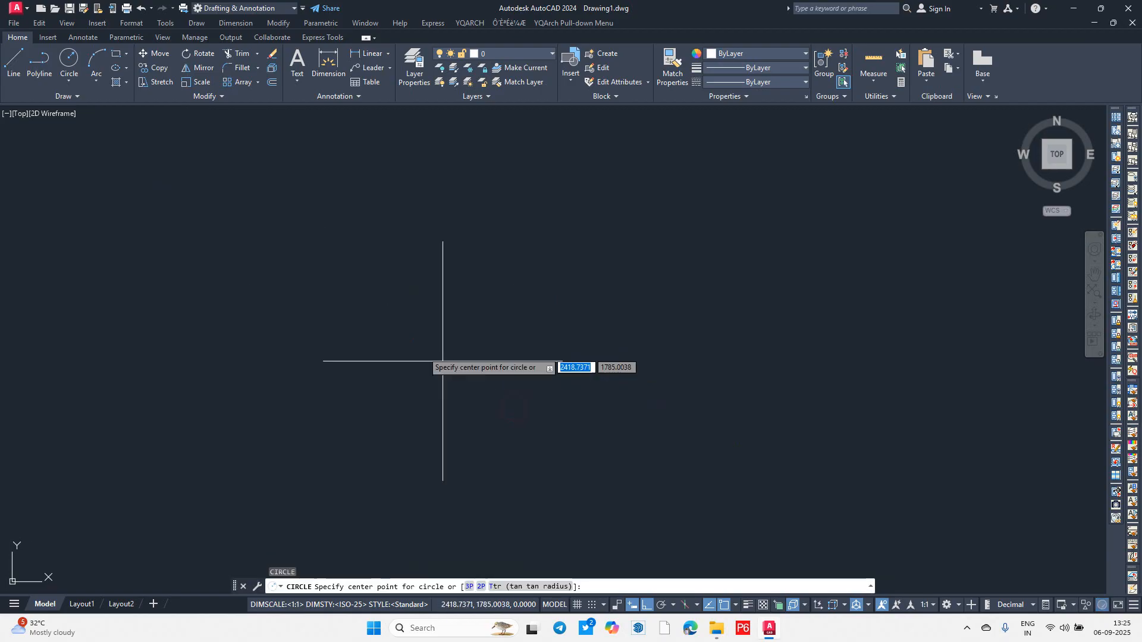
pyautogui.click(370, 326)
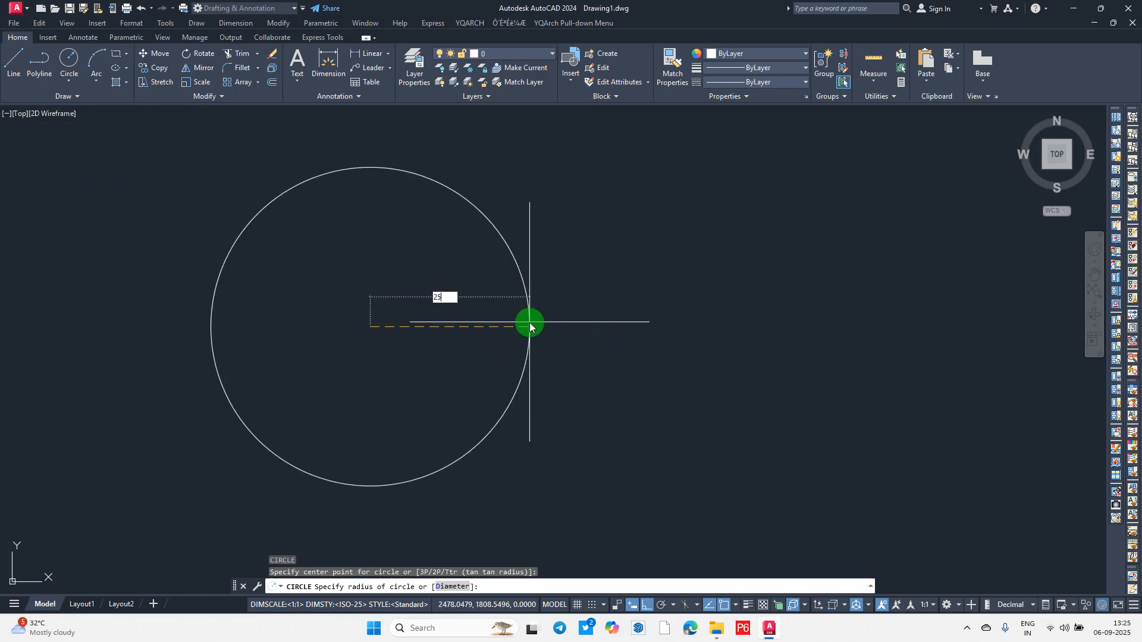
pyautogui.write('25')
pyautogui.press('Return')
pyautogui.press('Escape')
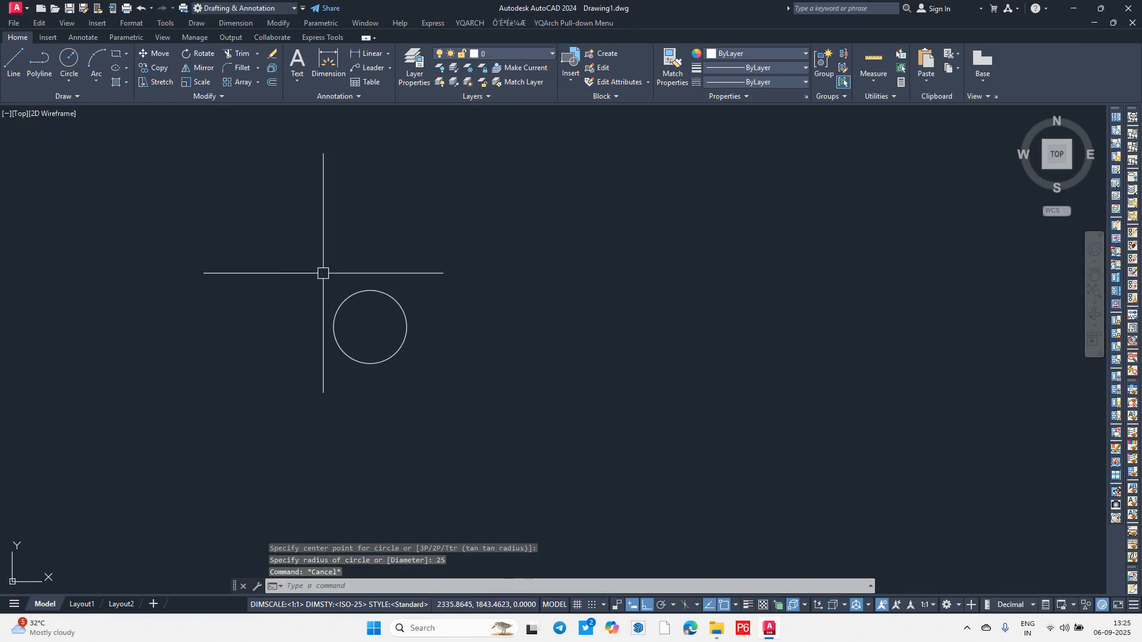
pyautogui.scroll(4, 380, 310)
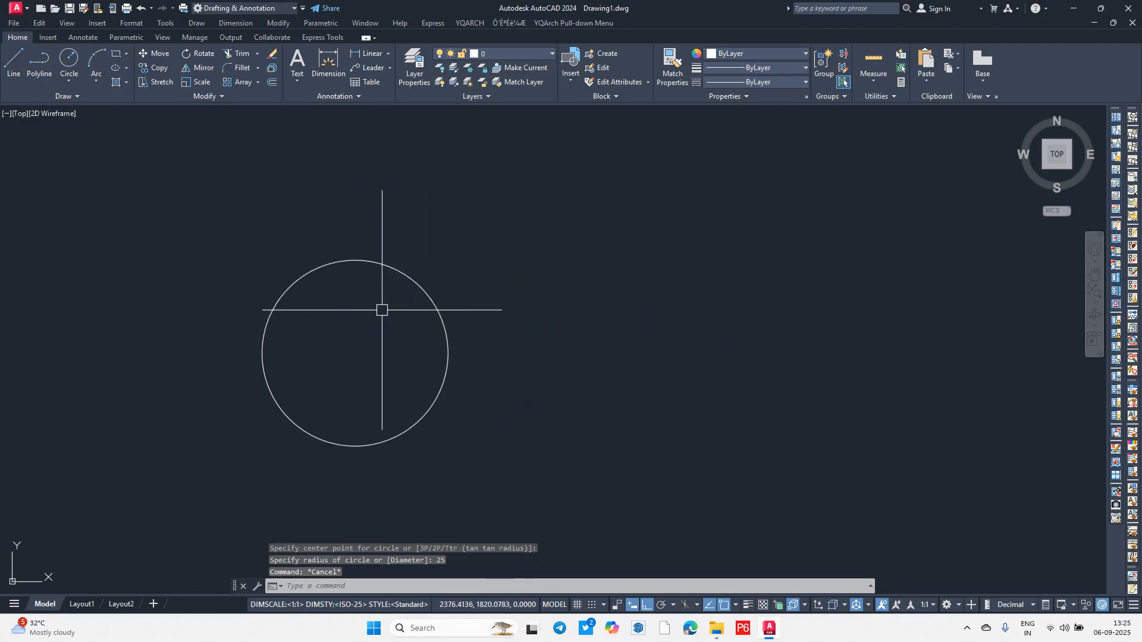
pyautogui.scroll(-2, 488, 306)
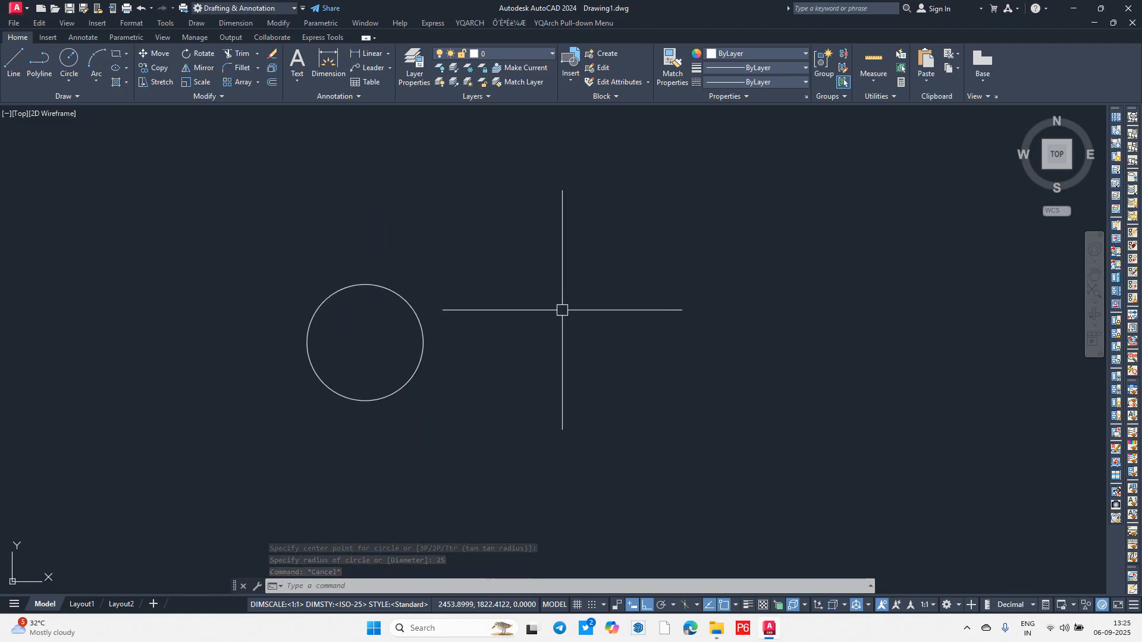
# Step: Draw a second circle beside the first, using the Diameter option with a value of 50
pyautogui.press('Return')
pyautogui.click(615, 348)
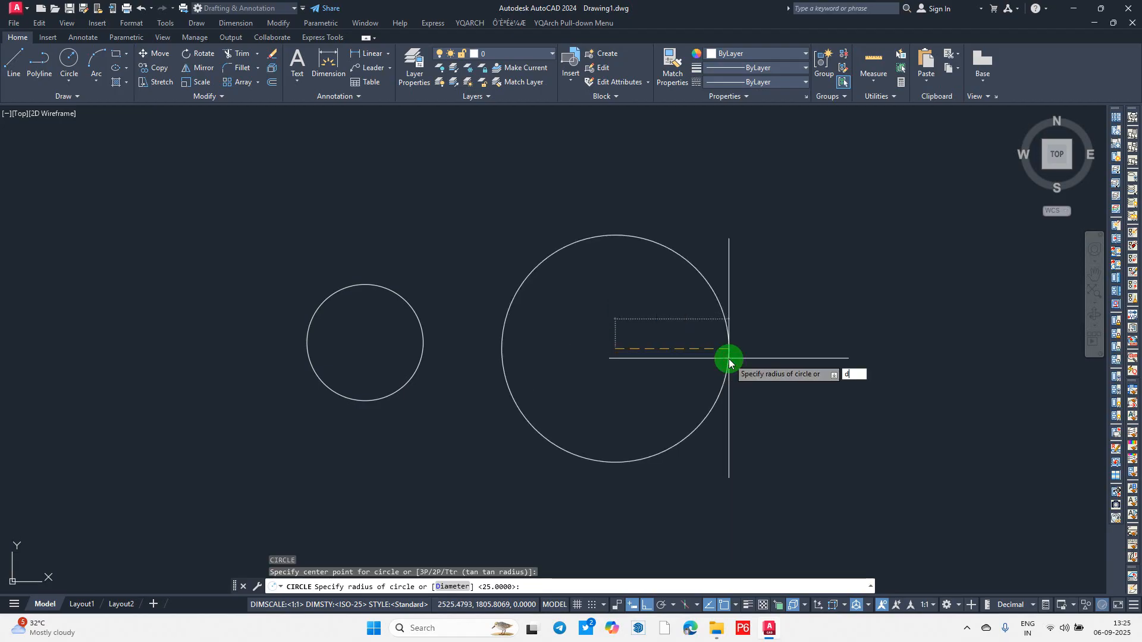
pyautogui.press('Return')
pyautogui.click(729, 358)
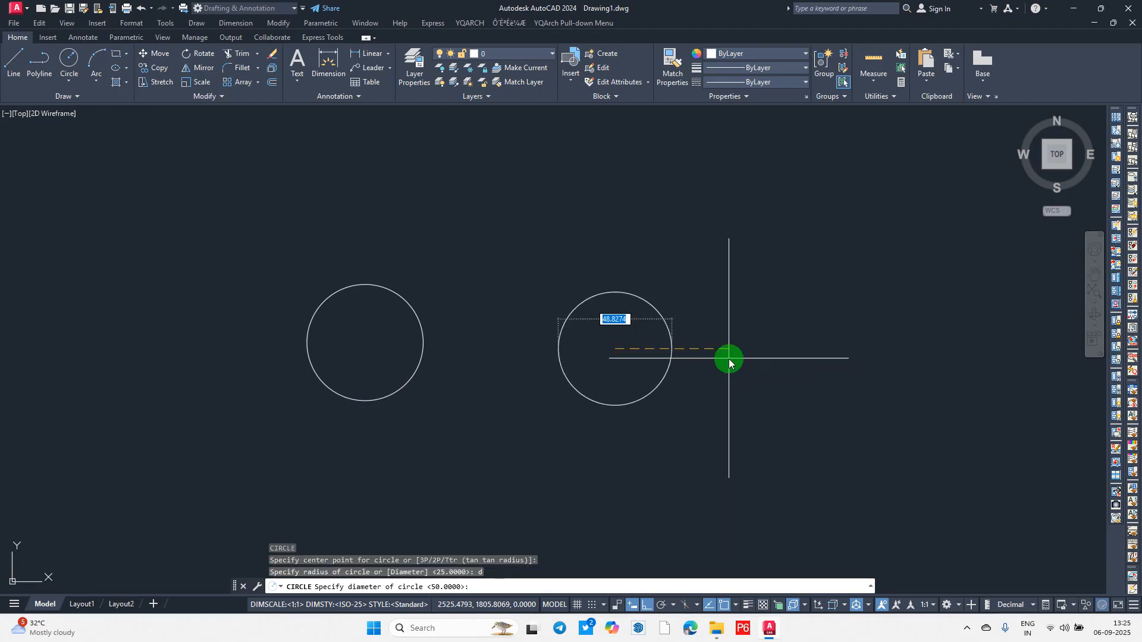
pyautogui.write('50')
pyautogui.press('Return')
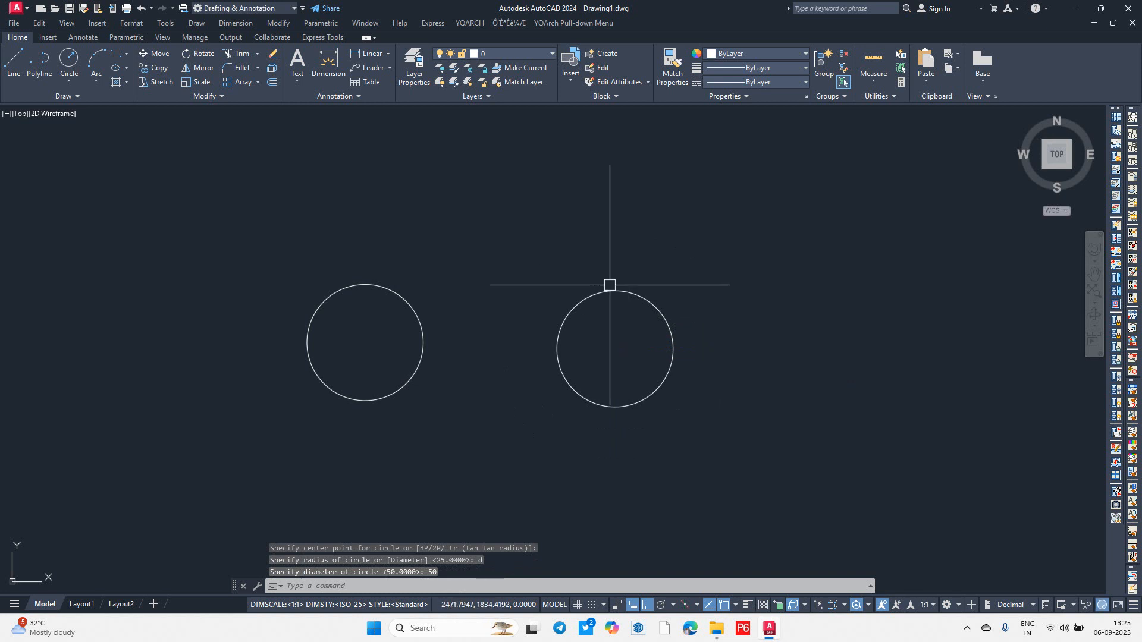
pyautogui.click(658, 323)
pyautogui.click(482, 264)
pyautogui.click(375, 286)
pyautogui.press('Escape')
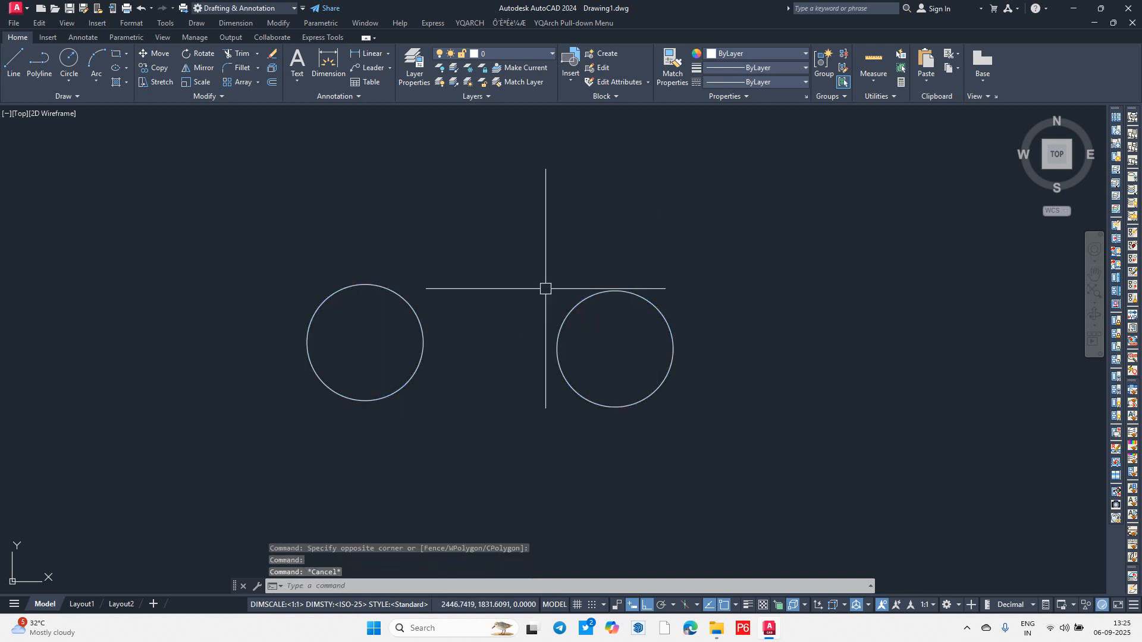
# Step: Add a diameter dimension to the right-hand circle, placing its text outside the circle to the upper left
pyautogui.moveTo(391, 336); pyautogui.dragTo(351, 358, button='middle')
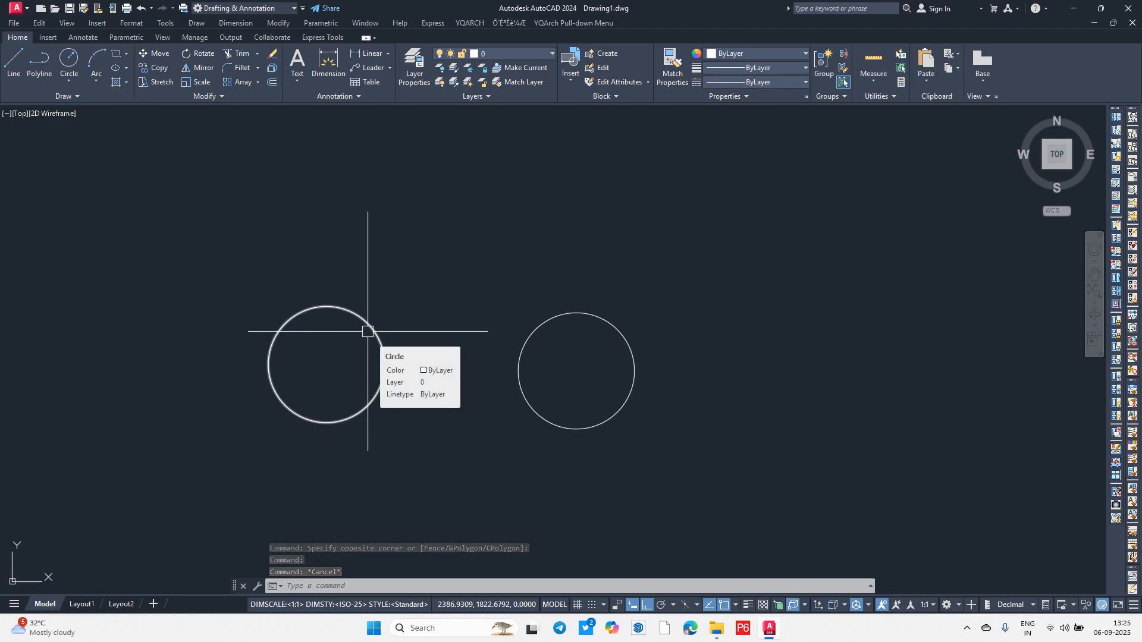
pyautogui.write('dd')
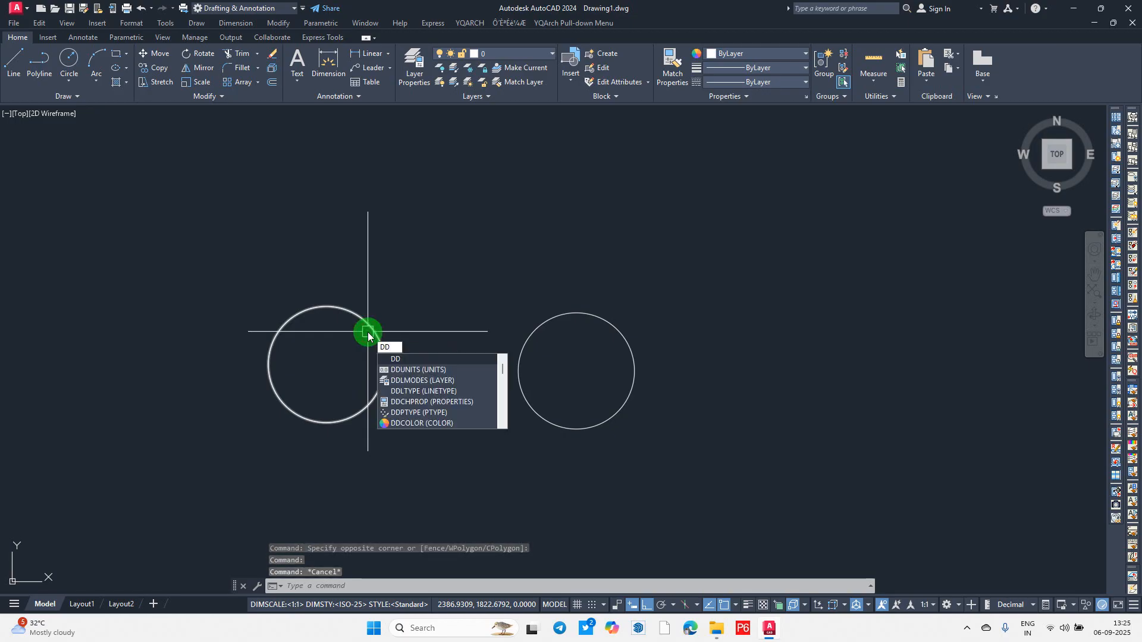
pyautogui.write('i')
pyautogui.press('Return')
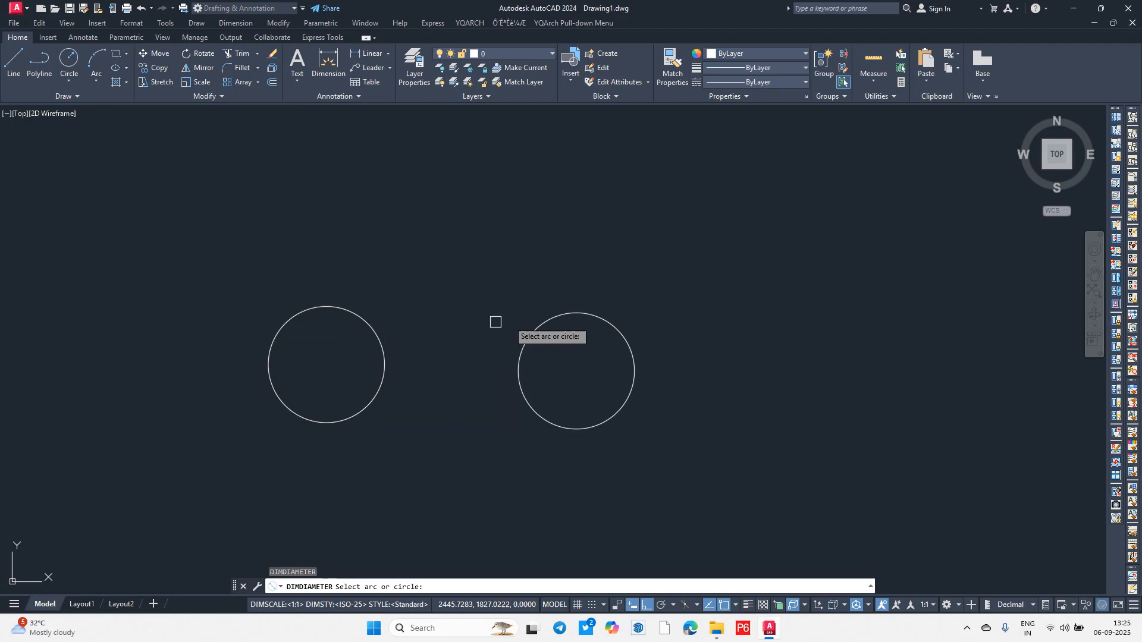
pyautogui.click(551, 316)
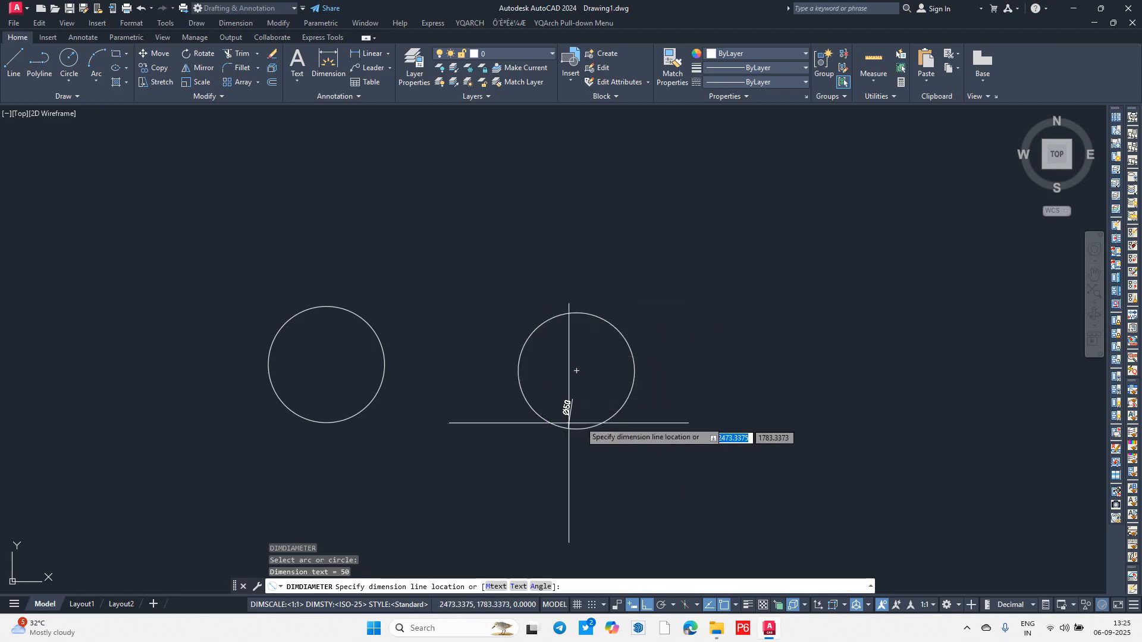
pyautogui.click(496, 273)
pyautogui.scroll(4, 535, 404)
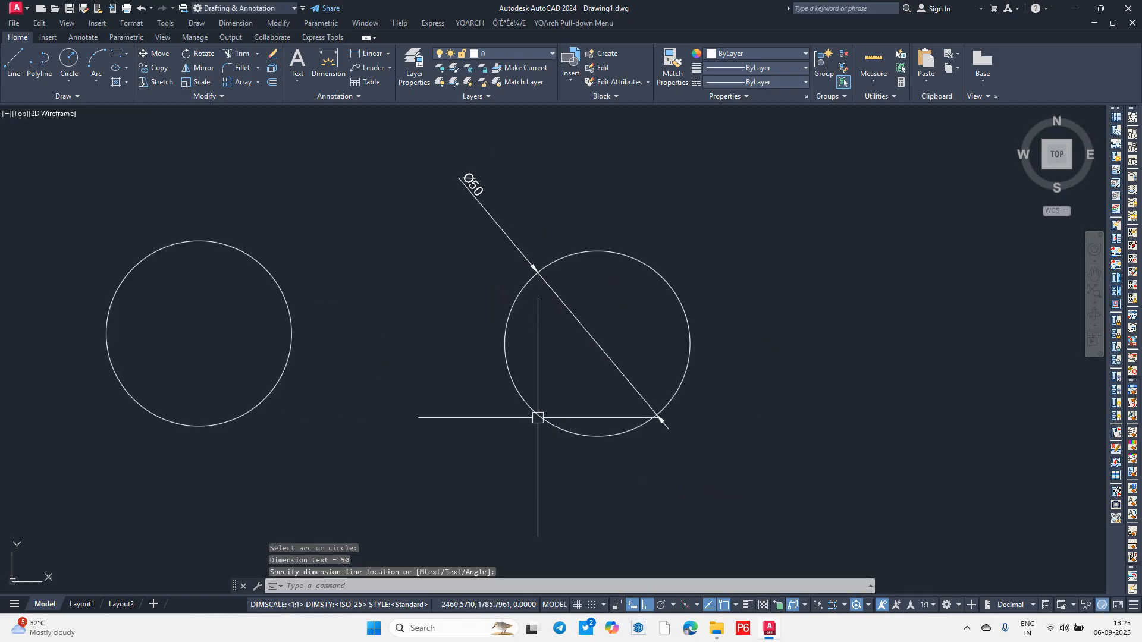
pyautogui.click(478, 135)
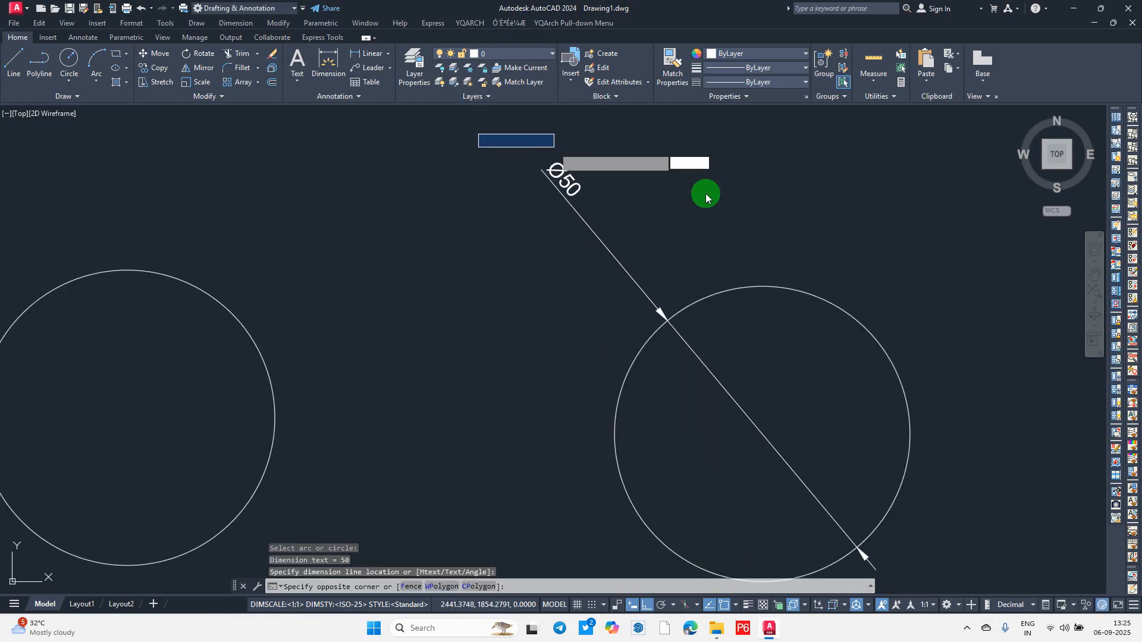
pyautogui.click(781, 238)
pyautogui.click(736, 227)
pyautogui.press('Escape')
pyautogui.scroll(-4, 691, 229)
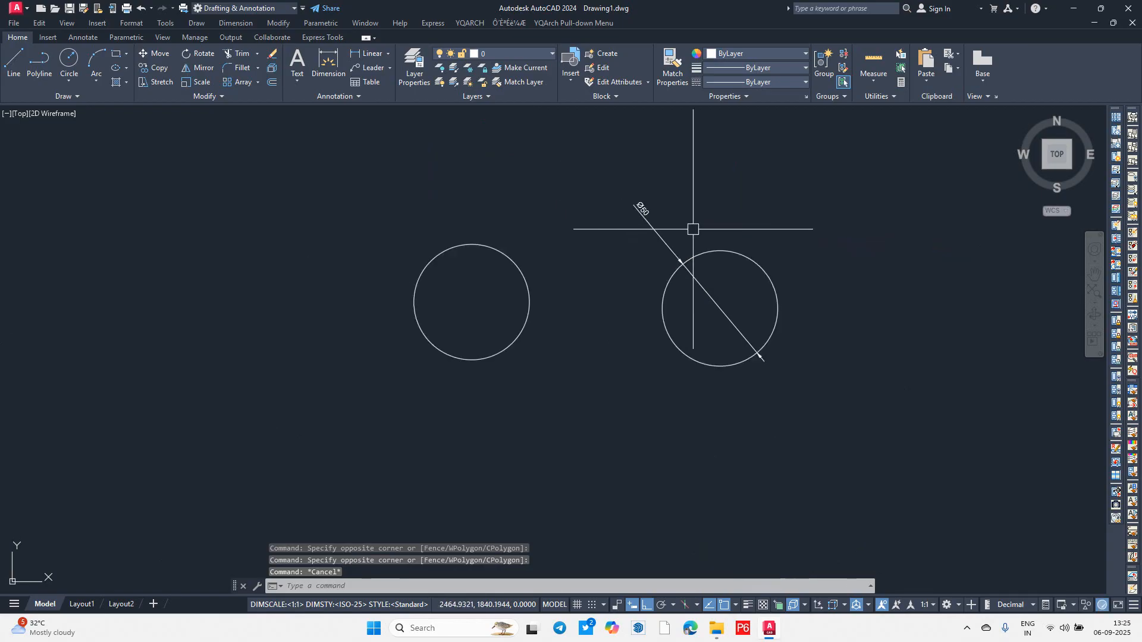
# Step: Add a radius dimension to the left-hand circle, placing its text outside the circle to the upper left
pyautogui.moveTo(642, 257); pyautogui.dragTo(701, 260, button='middle')
pyautogui.scroll(2, 589, 259)
pyautogui.moveTo(589, 259); pyautogui.dragTo(550, 276, button='middle')
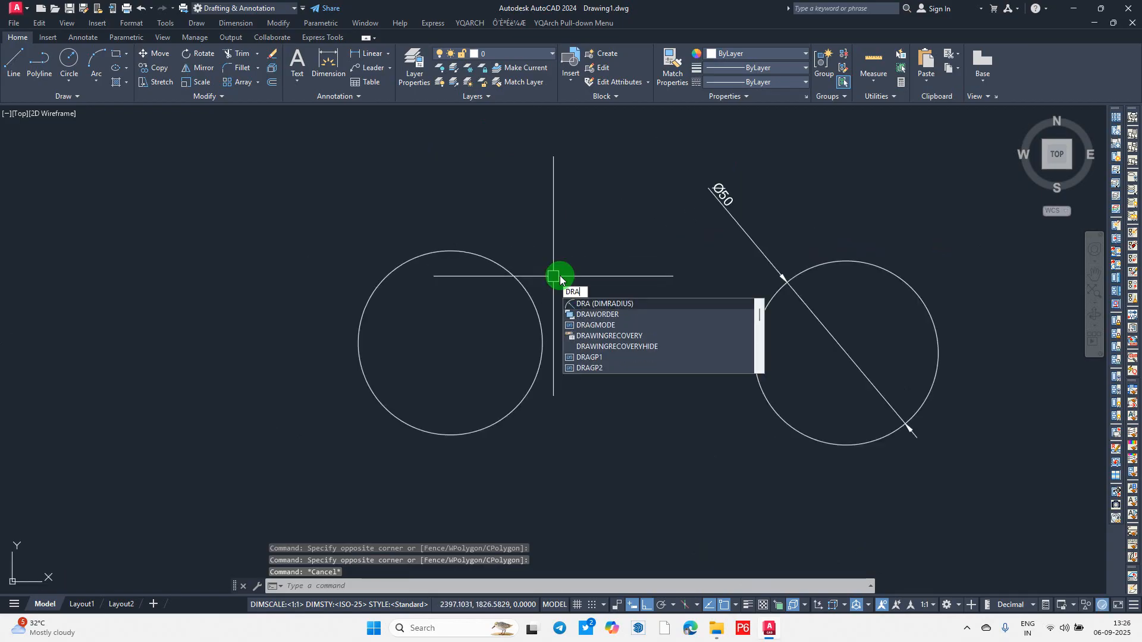
pyautogui.press('Return')
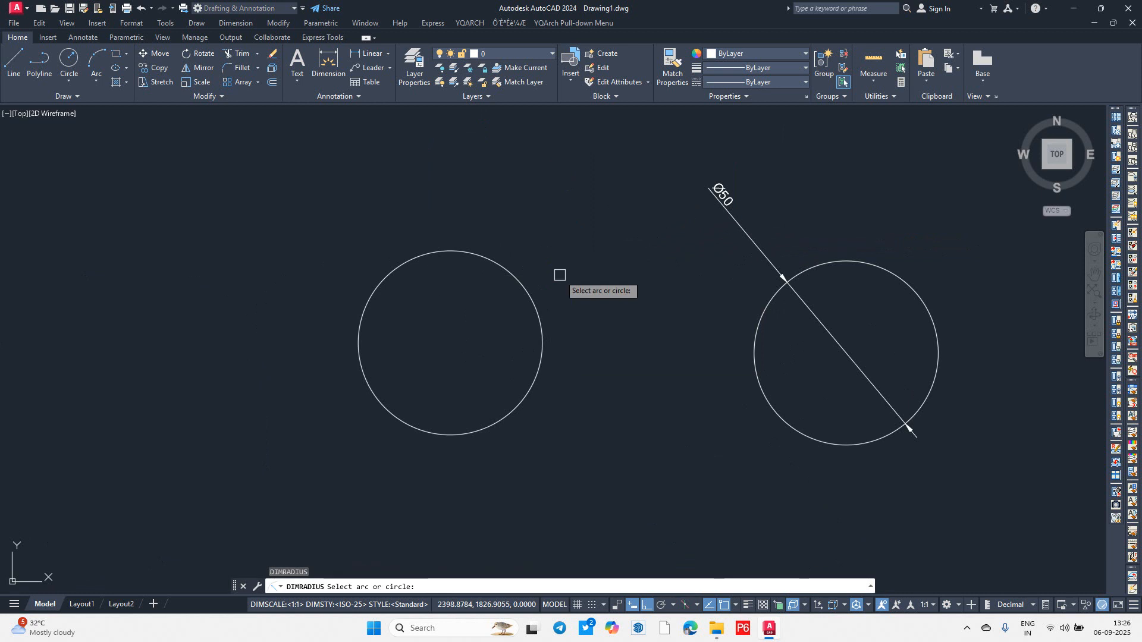
pyautogui.click(418, 260)
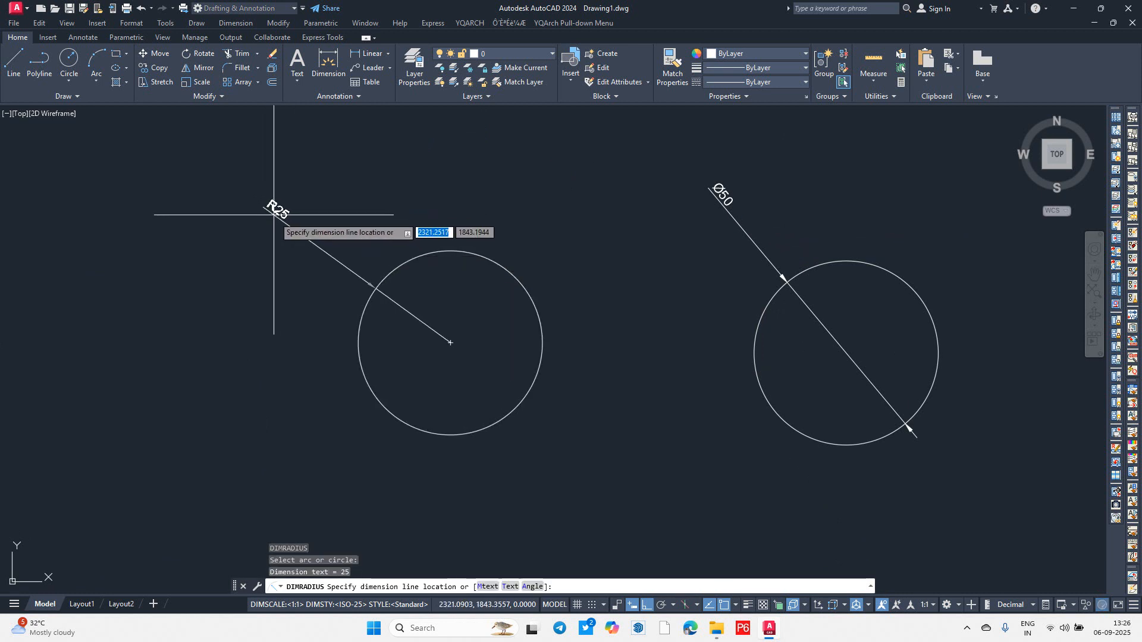
pyautogui.click(275, 214)
pyautogui.scroll(2, 709, 188)
pyautogui.scroll(1, 773, 204)
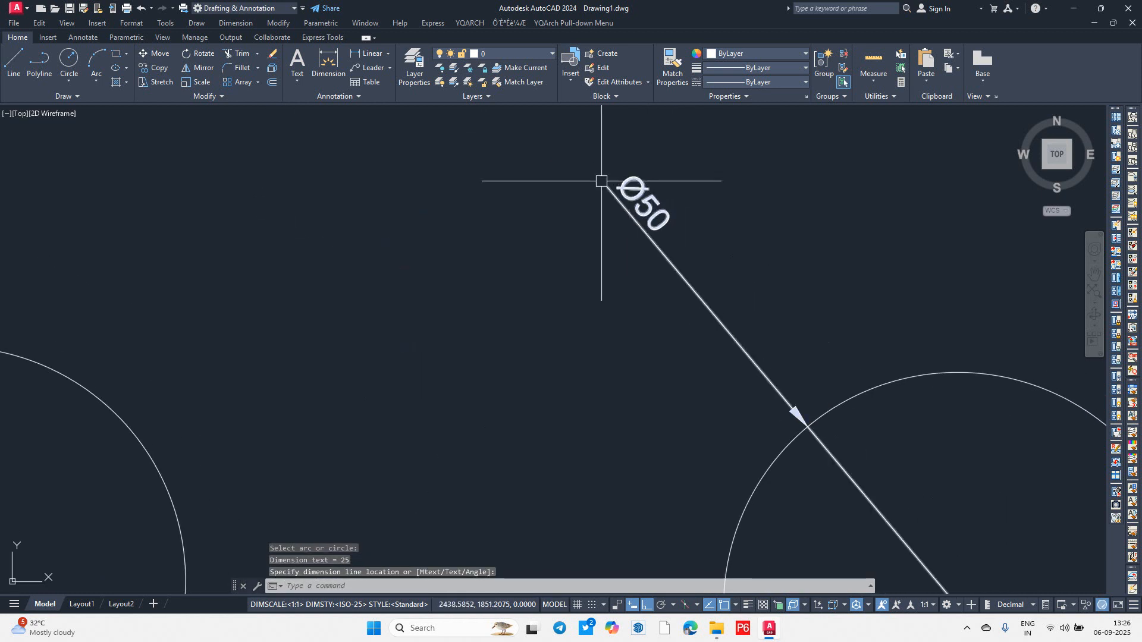
pyautogui.scroll(-3, 685, 194)
pyautogui.moveTo(261, 219); pyautogui.dragTo(352, 228, button='middle')
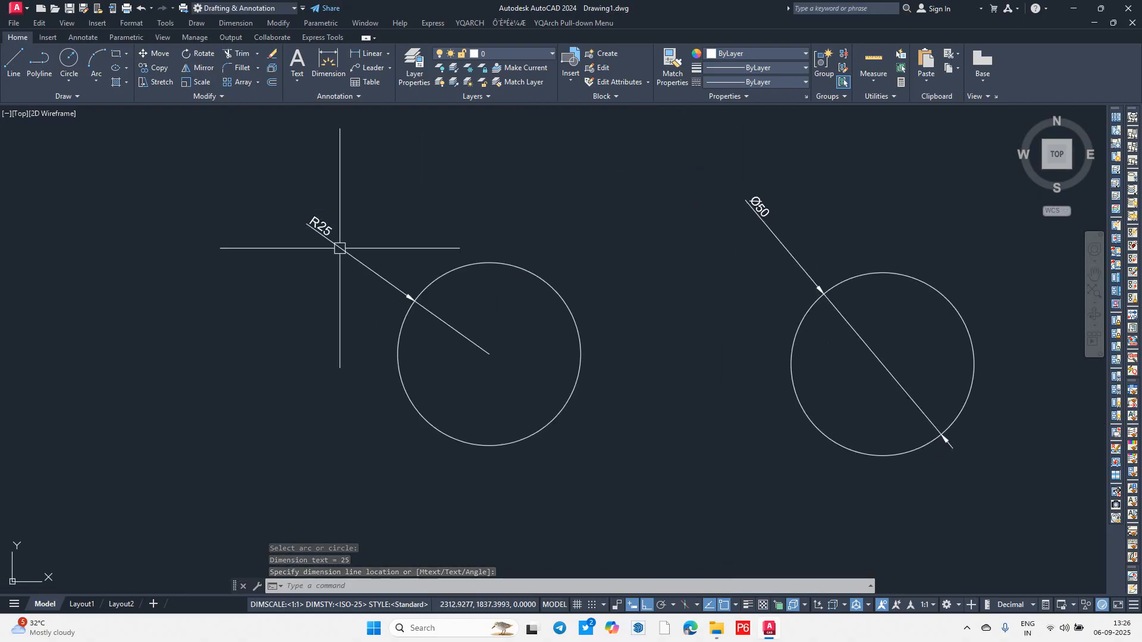
pyautogui.click(338, 286)
pyautogui.click(215, 186)
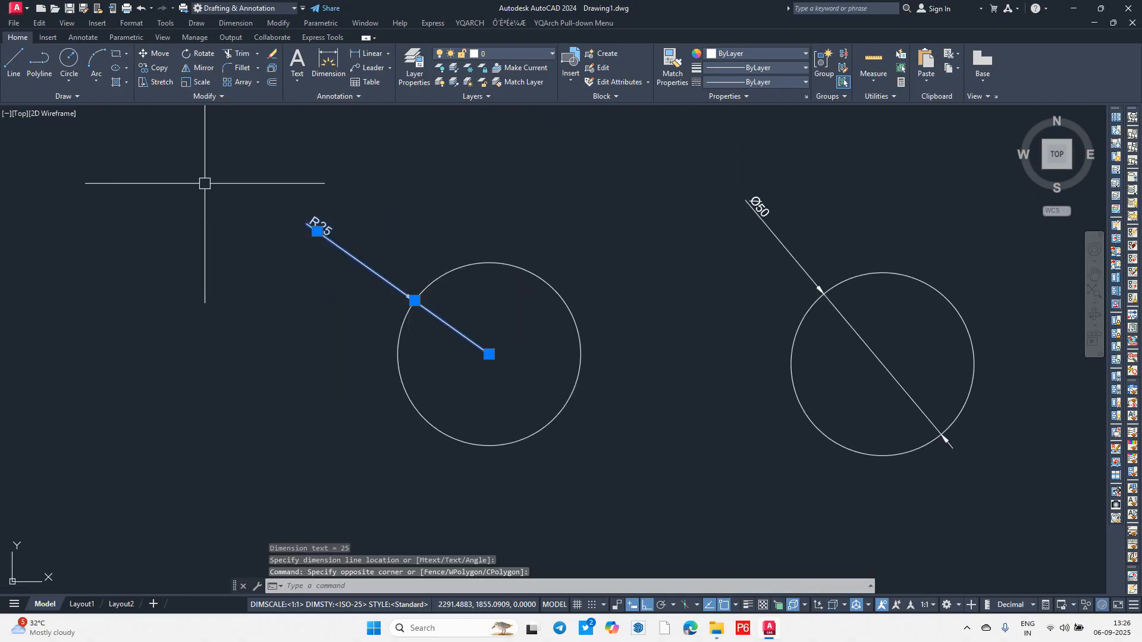
pyautogui.press('Escape')
# Step: Draw an open-topped square outline of three connected lines, about 31 units high, to the right of the dimensioned circles
pyautogui.scroll(-3, 357, 232)
pyautogui.moveTo(561, 275); pyautogui.dragTo(391, 328, button='middle')
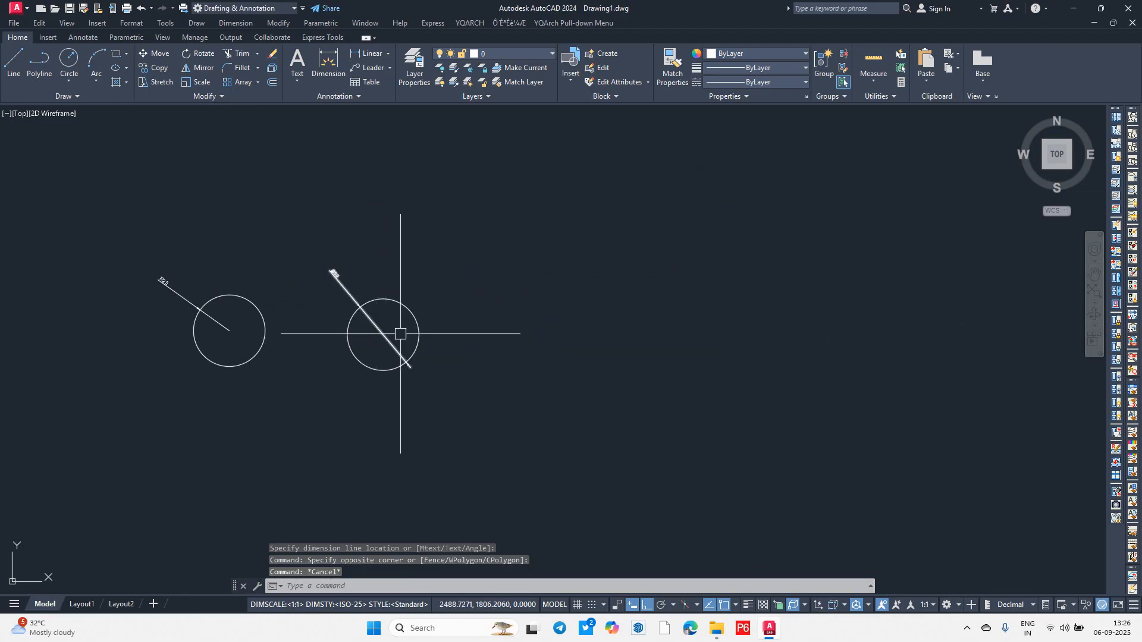
pyautogui.scroll(2, 430, 333)
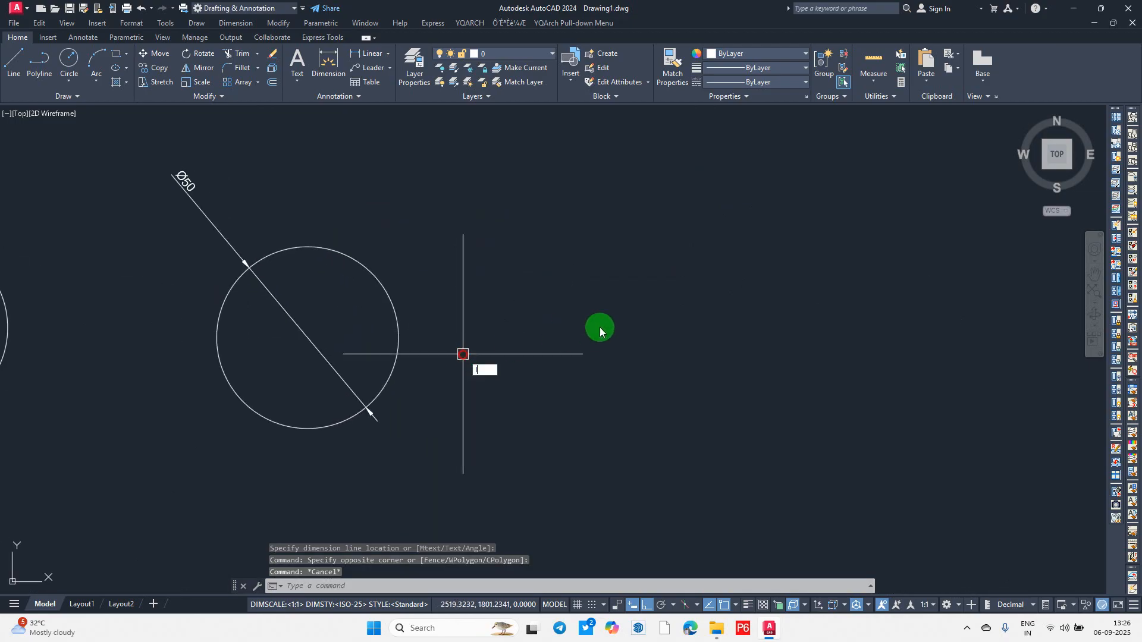
pyautogui.press('Return')
pyautogui.click(542, 294)
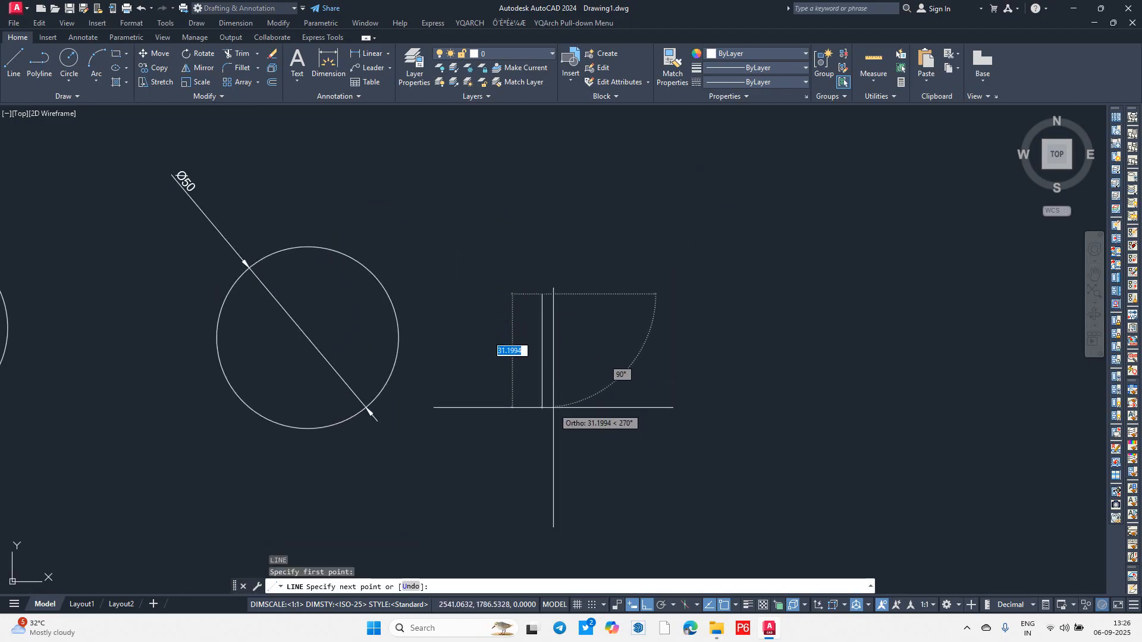
pyautogui.click(550, 408)
pyautogui.click(653, 407)
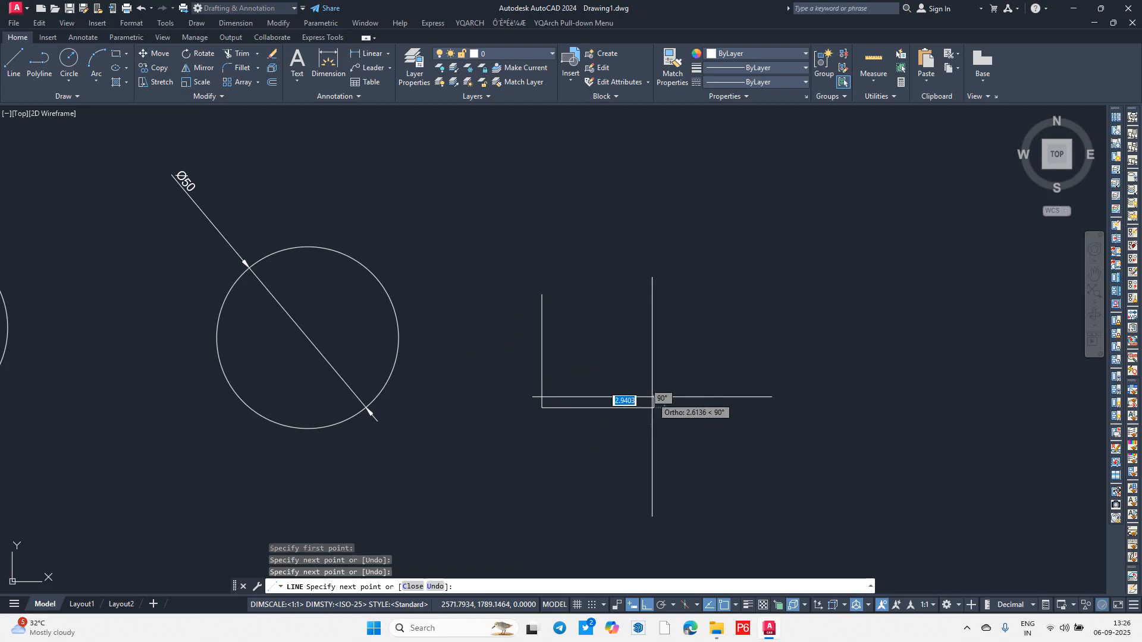
pyautogui.click(654, 294)
pyautogui.press('Escape')
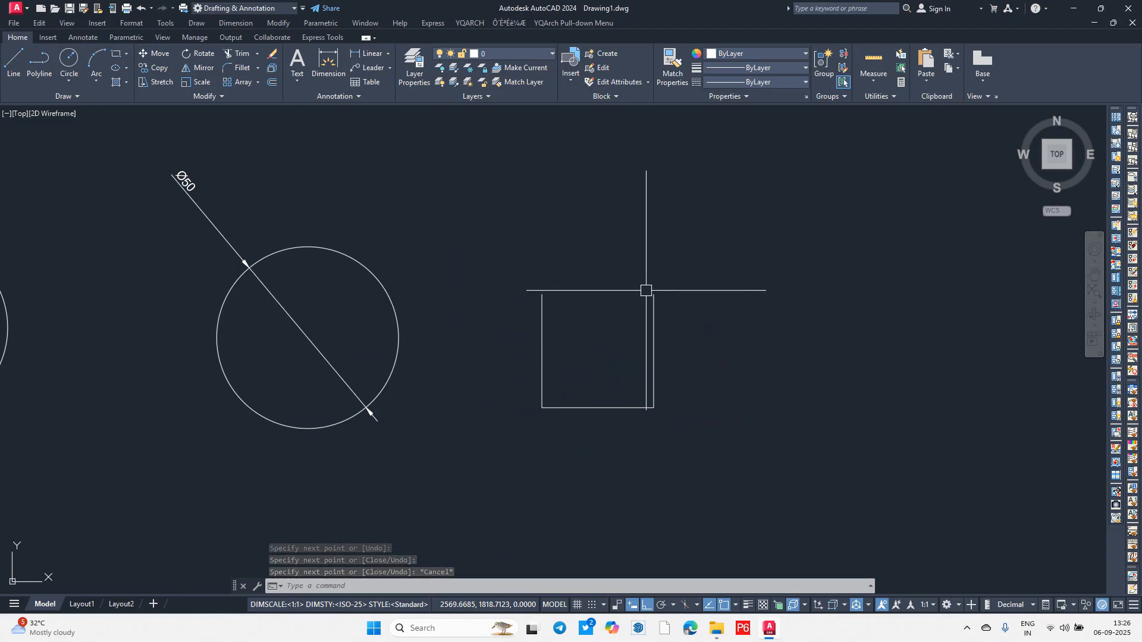
# Step: Draw a two-point (2P) circle whose diameter spans the two upper endpoints of the open-topped outline
pyautogui.press('c')
pyautogui.press('Return')
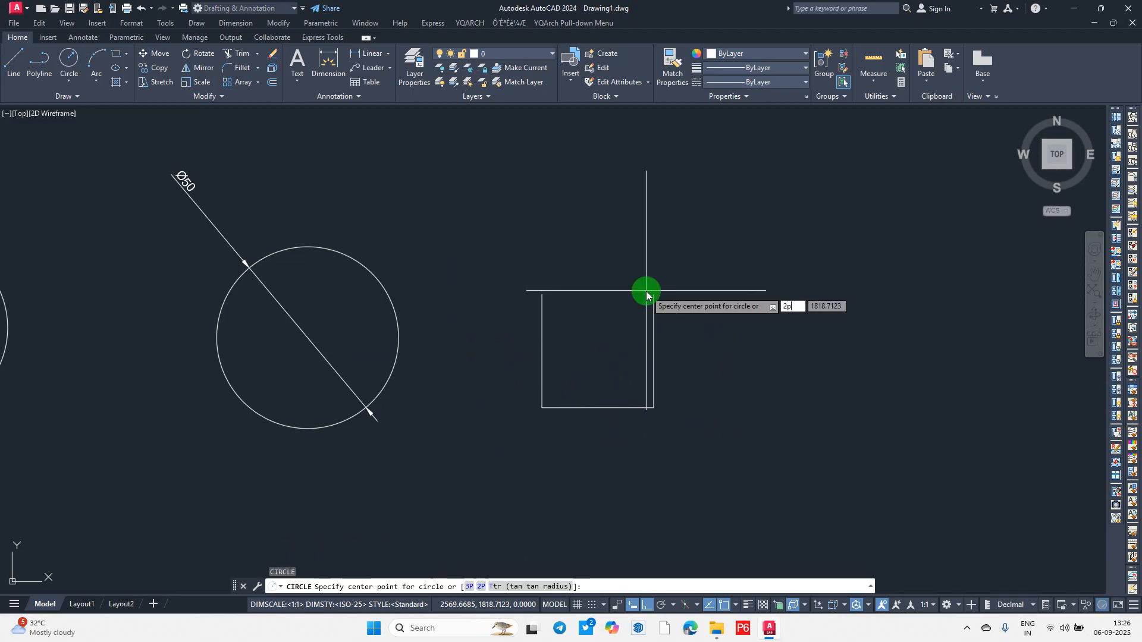
pyautogui.write('2p')
pyautogui.press('Return')
pyautogui.click(542, 294)
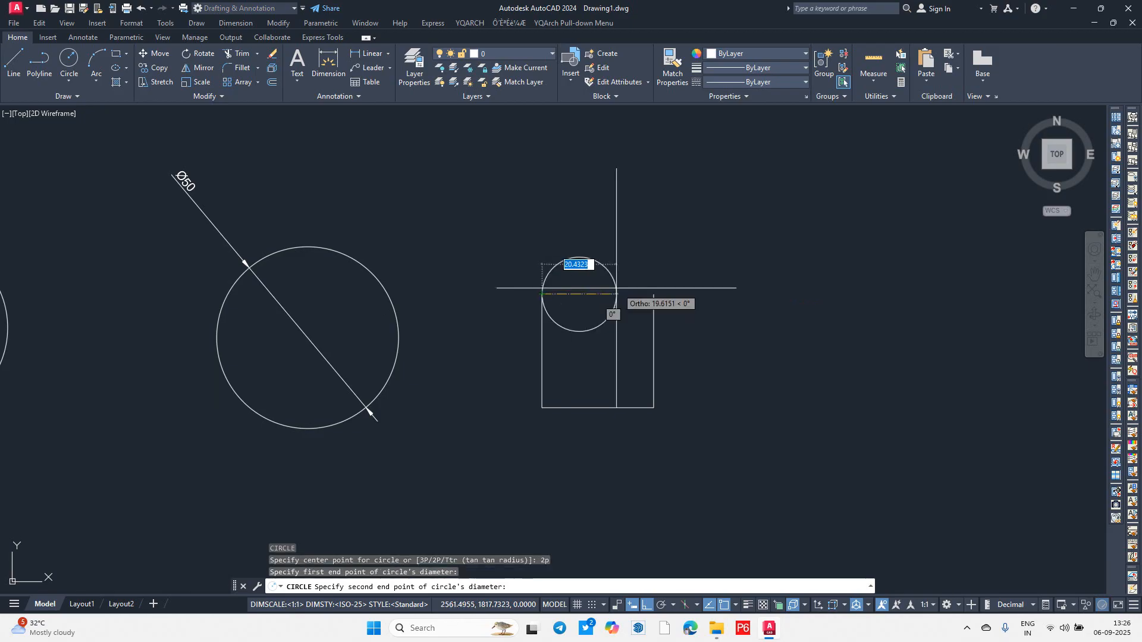
pyautogui.click(654, 294)
pyautogui.press('Escape')
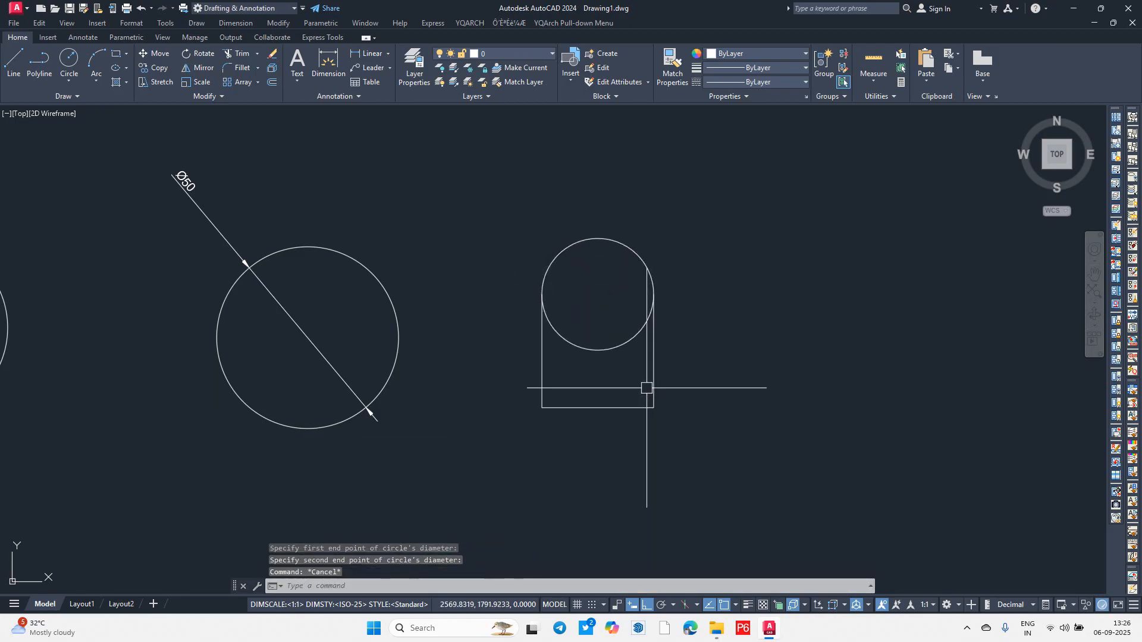
# Step: Draw three separate short lines right of the outline: two horizontal ones with a vertical one between and above them
pyautogui.moveTo(647, 387); pyautogui.dragTo(423, 389, button='middle')
pyautogui.moveTo(673, 258); pyautogui.dragTo(535, 337, button='middle')
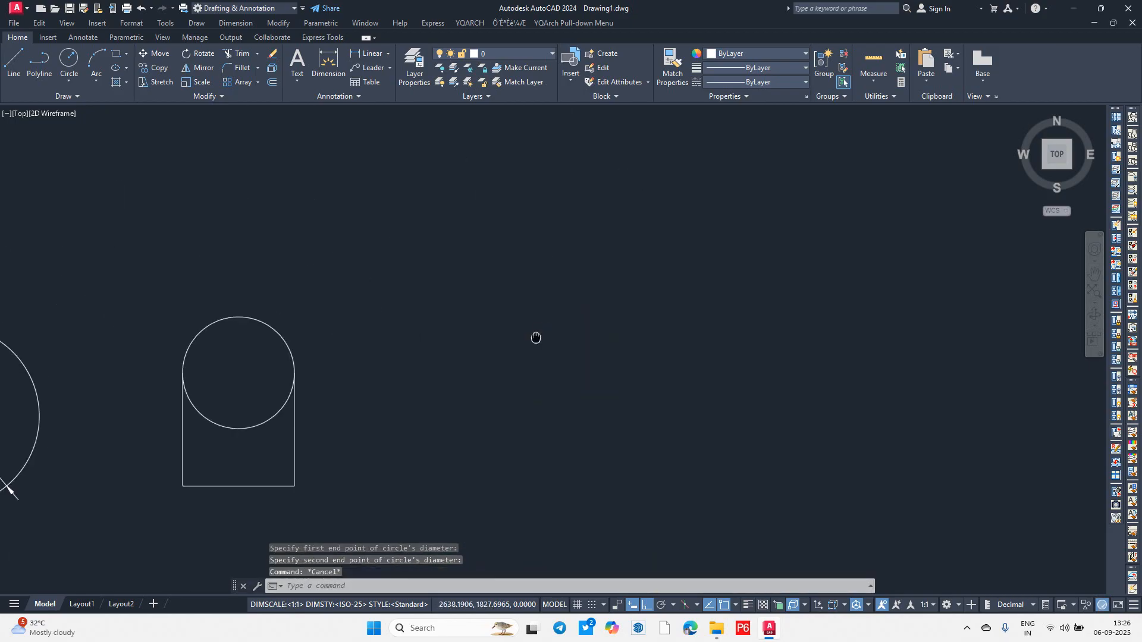
pyautogui.write('l')
pyautogui.press('Return')
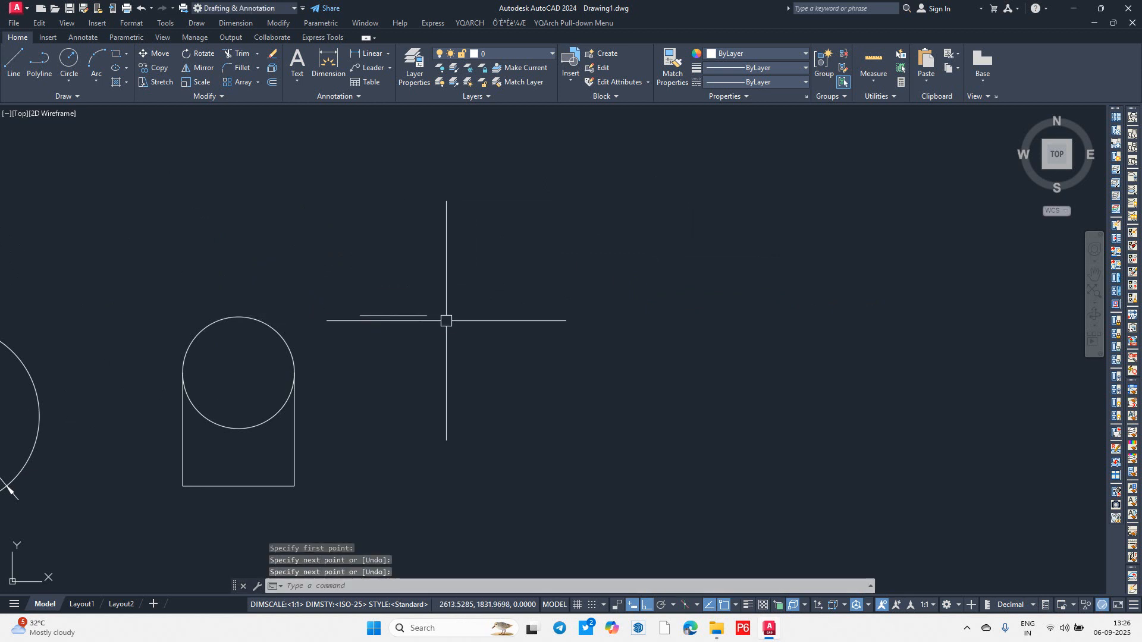
pyautogui.click(543, 307)
pyautogui.click(619, 306)
pyautogui.press('Escape')
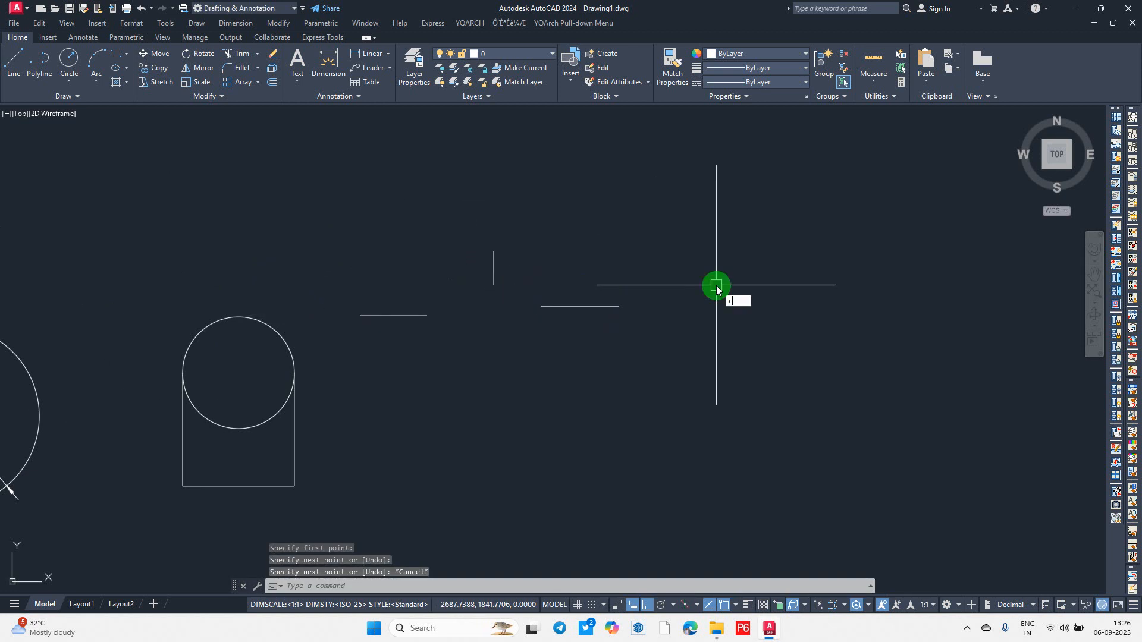
# Step: Draw a three-point (3P) circle through the inner endpoints of the three separate short lines
pyautogui.press('Return')
pyautogui.write('3p')
pyautogui.press('Return')
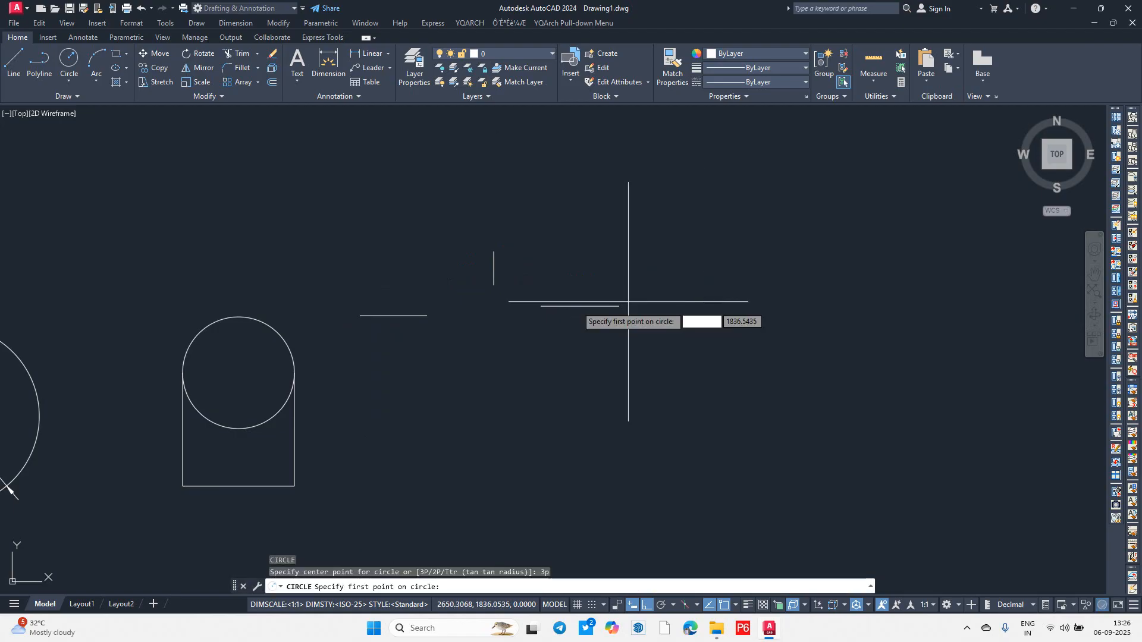
pyautogui.click(427, 316)
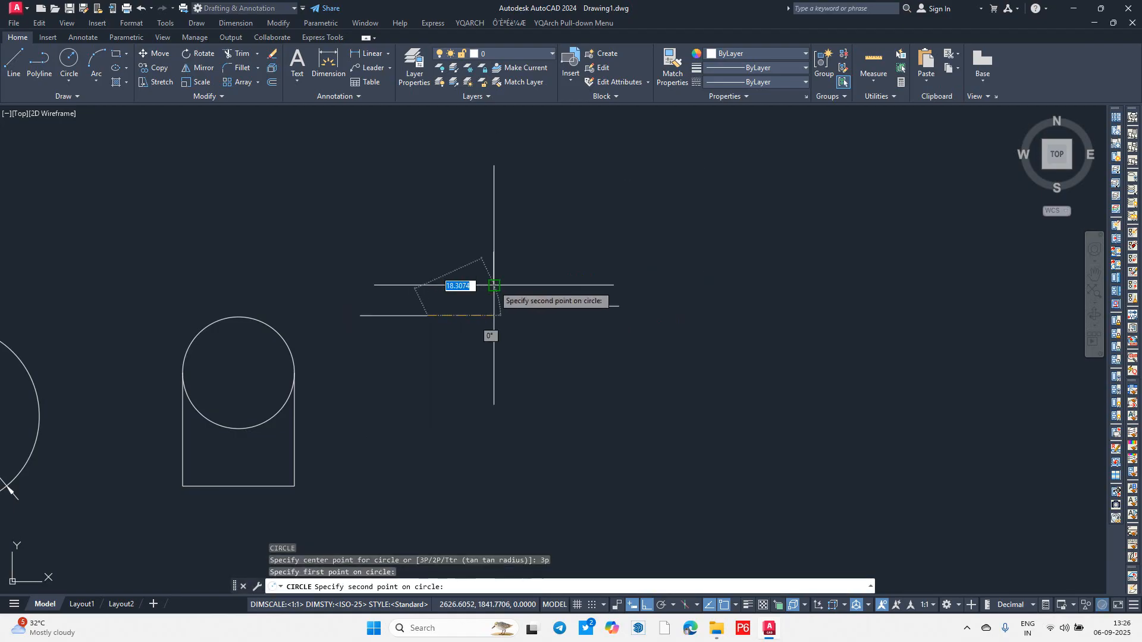
pyautogui.click(494, 285)
pyautogui.click(540, 306)
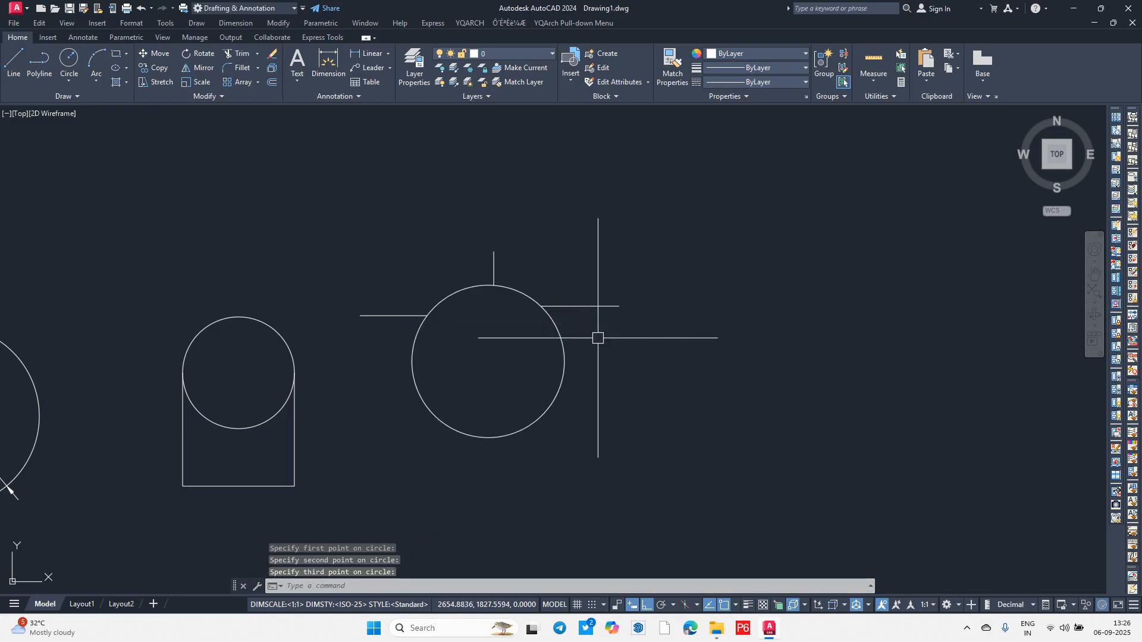
# Step: Draw two separate collinear horizontal lines with a gap between them, to the right of the three-point circle
pyautogui.scroll(-3, 581, 344)
pyautogui.moveTo(581, 345)
pyautogui.mouseDown(button='middle')
pyautogui.moveTo(536, 297)
pyautogui.moveTo(439, 304)
pyautogui.moveTo(607, 328)
pyautogui.mouseUp(button='middle')
pyautogui.scroll(2, 521, 319)
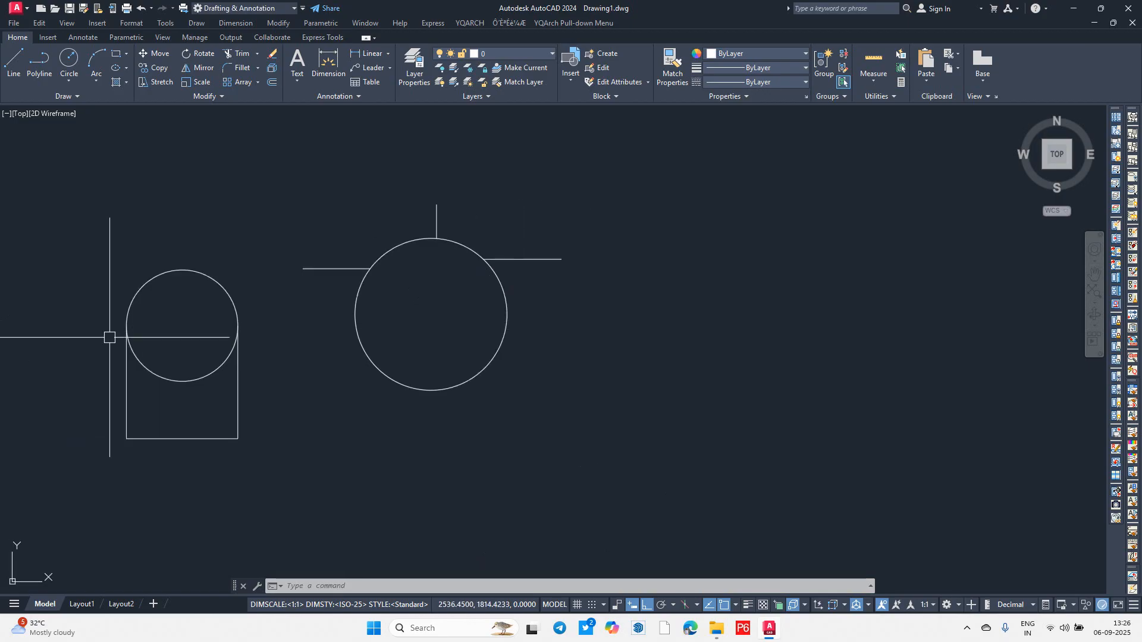
pyautogui.press('Return')
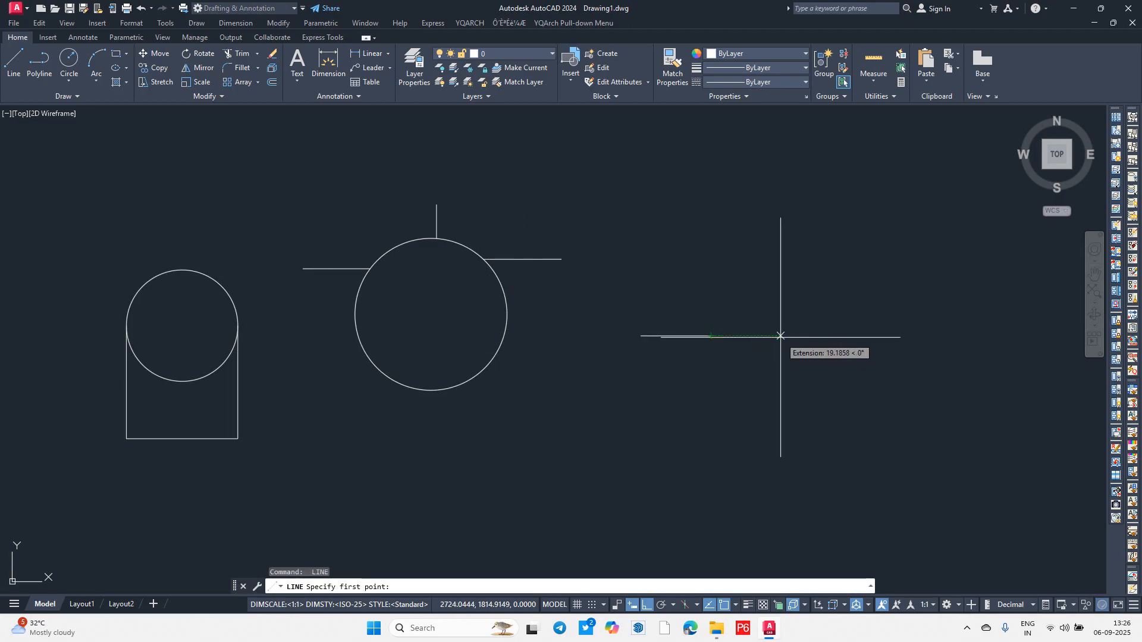
pyautogui.click(794, 336)
pyautogui.click(893, 336)
pyautogui.press('Escape')
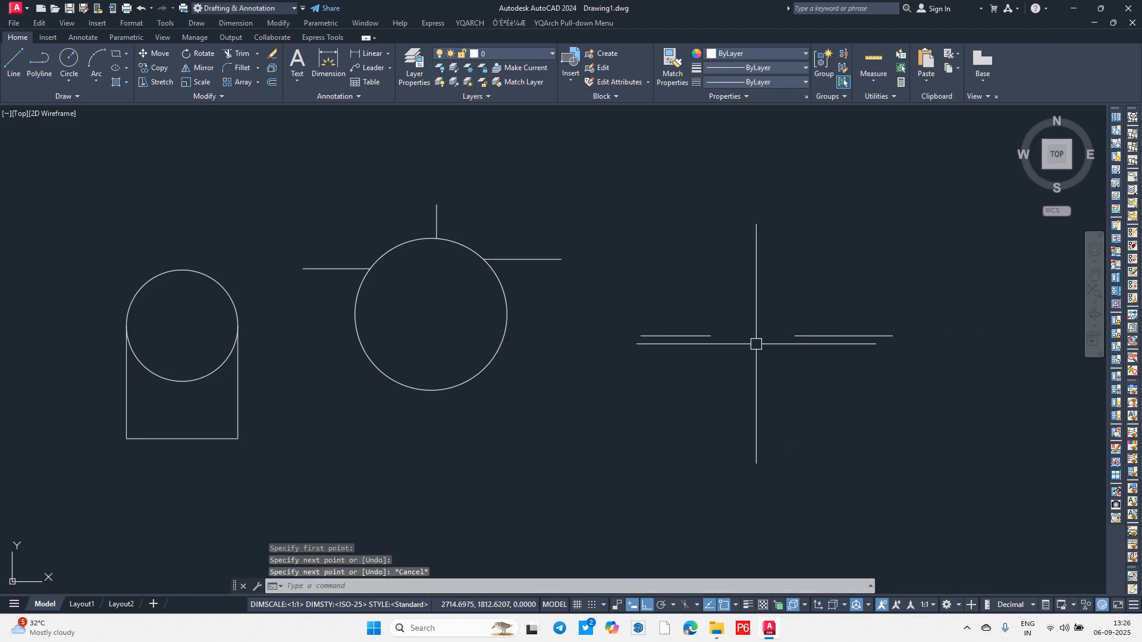
# Step: Draw a two-point (2P) circle whose diameter spans the gap between the two collinear lines
pyautogui.scroll(4, 724, 344)
pyautogui.moveTo(591, 331); pyautogui.dragTo(525, 335, button='middle')
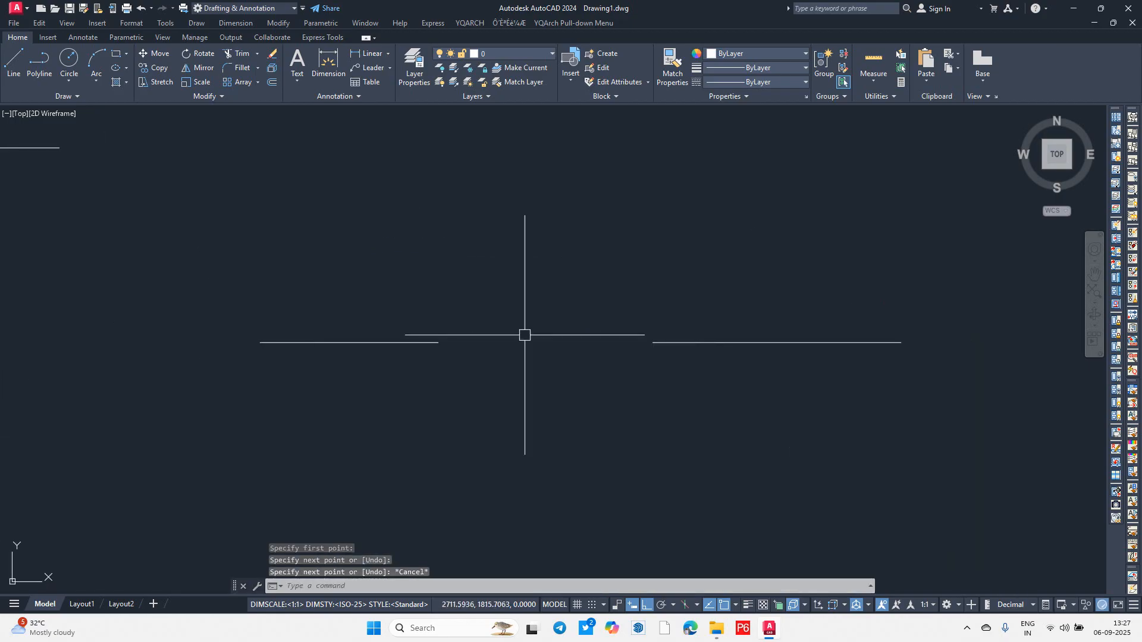
pyautogui.write('c')
pyautogui.press('Return')
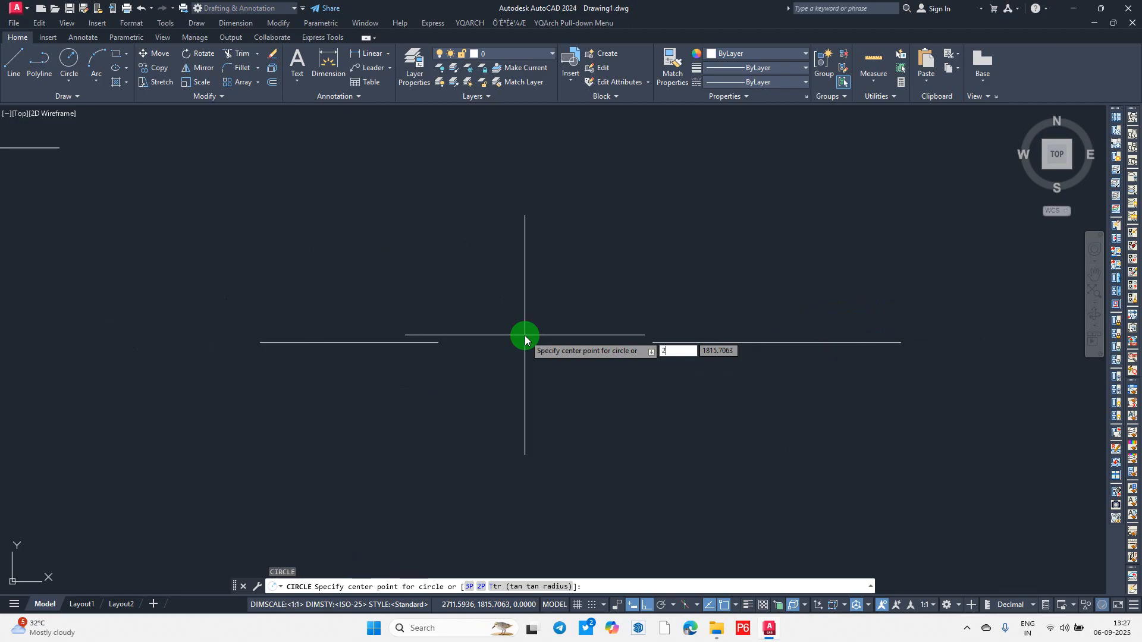
pyautogui.write('2p')
pyautogui.press('Return')
pyautogui.click(439, 342)
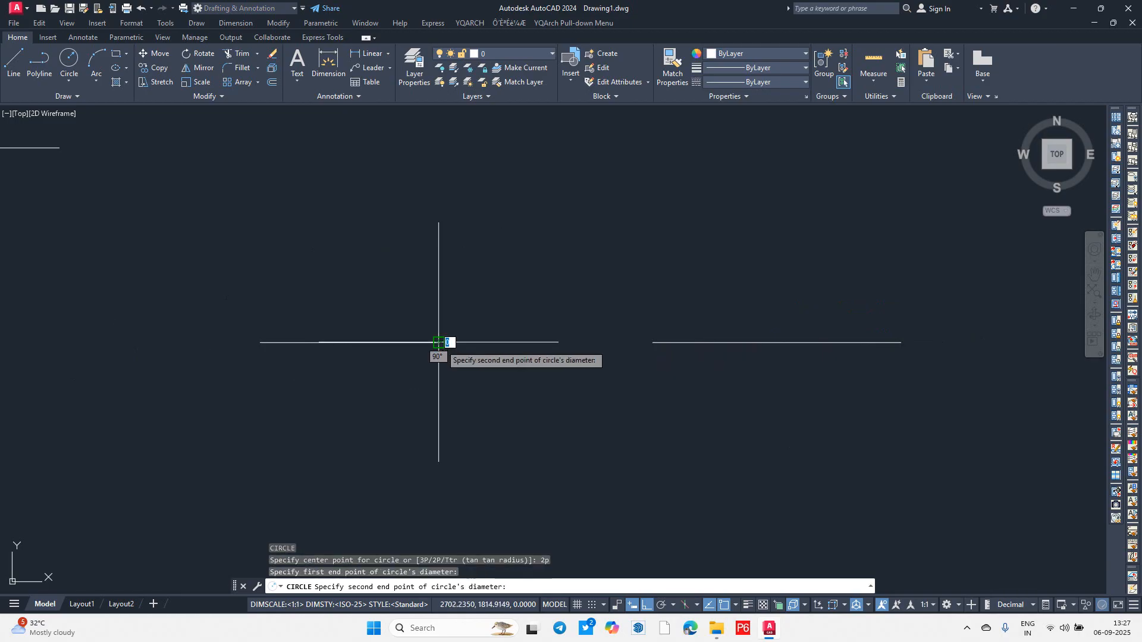
pyautogui.click(652, 343)
pyautogui.press('Escape')
# Step: Draw an open-topped outline of three connected lines below the circles, about 73 units wide and 63 units high on its right side
pyautogui.scroll(-4, 775, 362)
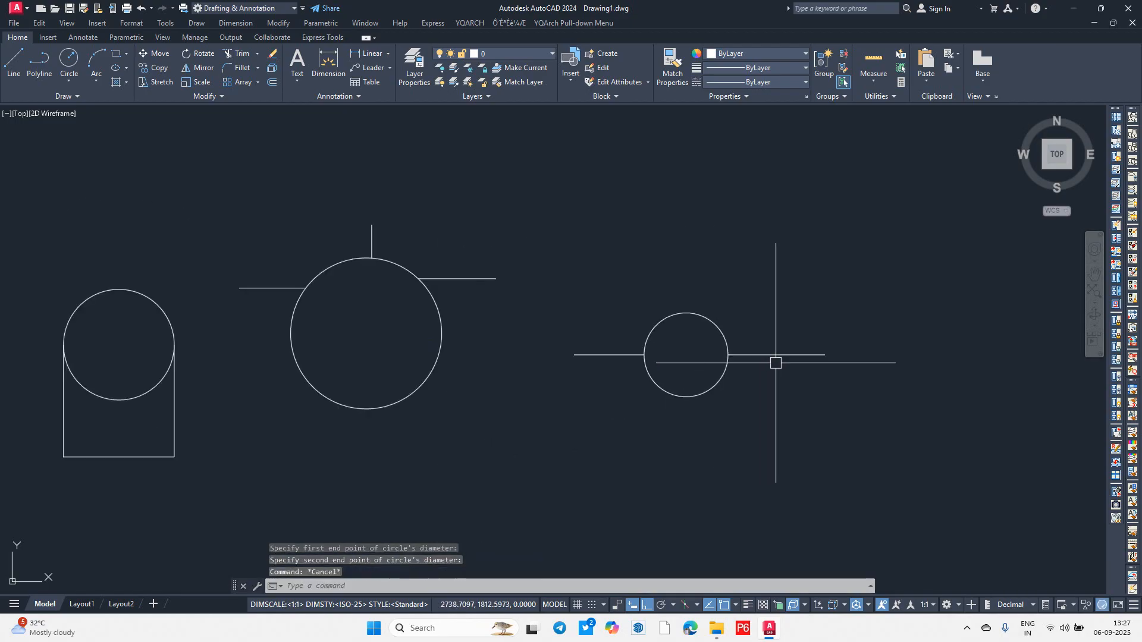
pyautogui.moveTo(505, 427); pyautogui.dragTo(525, 404, button='middle')
pyautogui.scroll(-3, 525, 404)
pyautogui.moveTo(423, 415); pyautogui.dragTo(471, 391, button='middle')
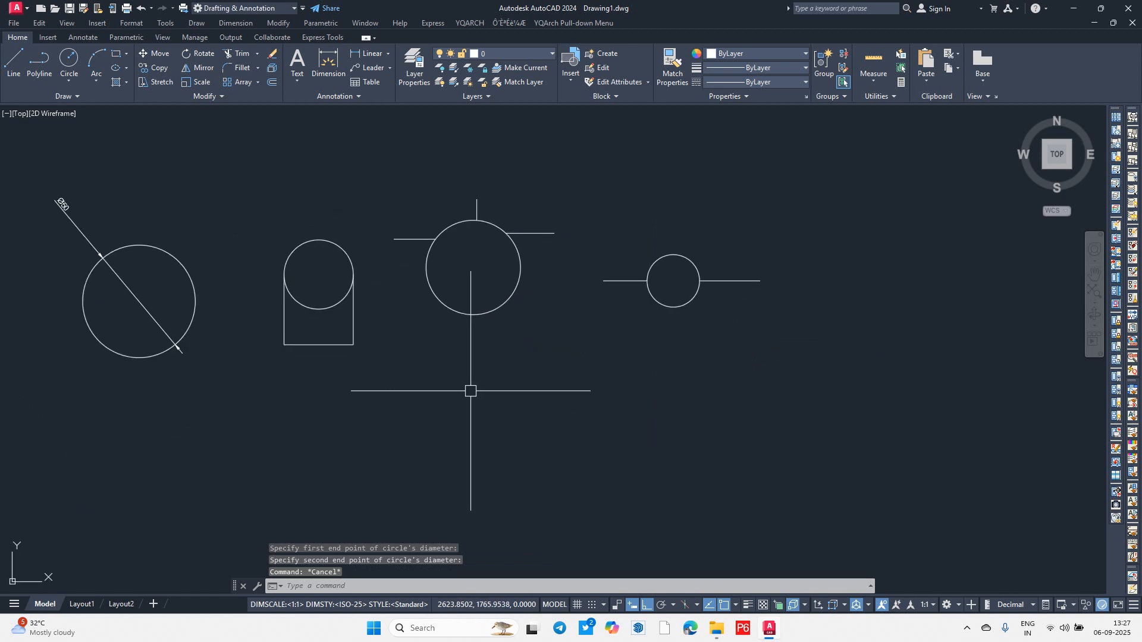
pyautogui.write('l')
pyautogui.press('Return')
pyautogui.click(467, 379)
pyautogui.click(467, 515)
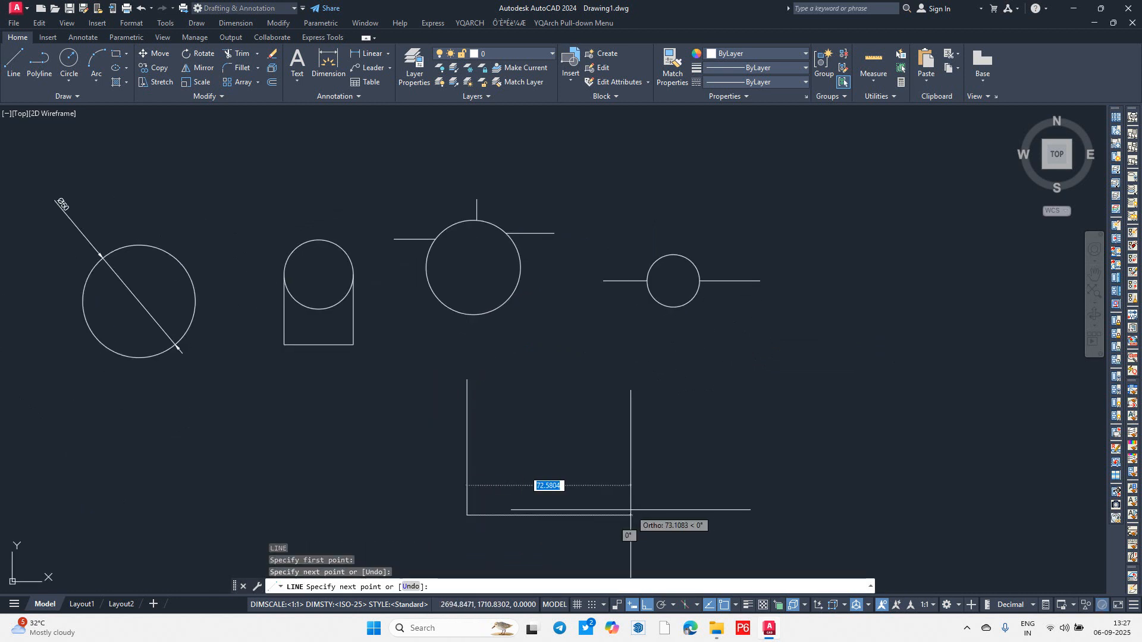
pyautogui.click(631, 510)
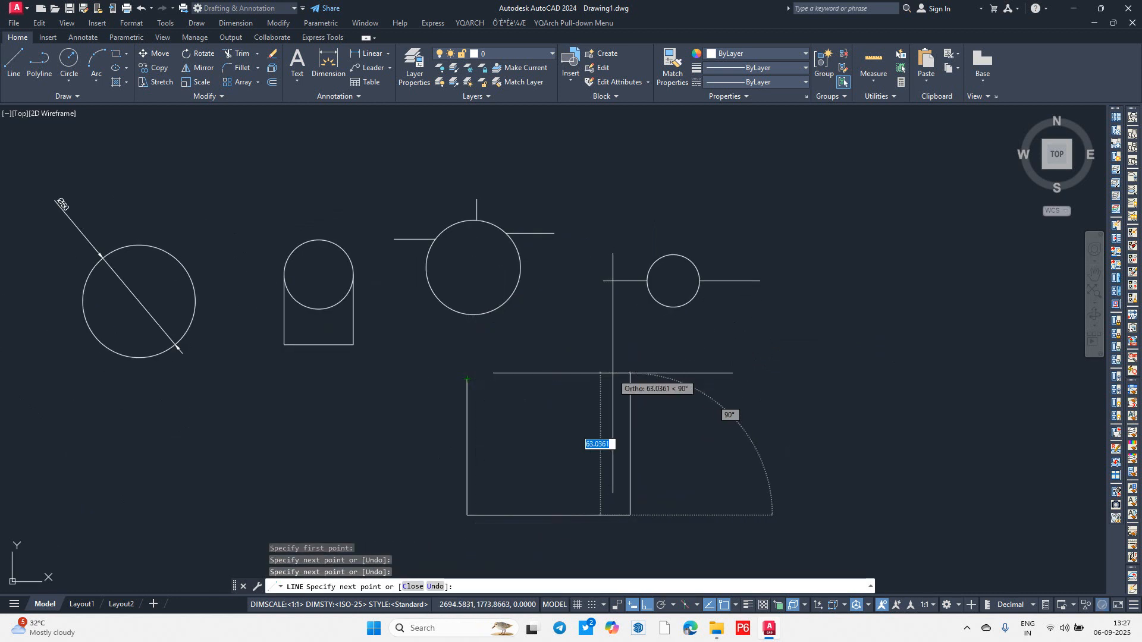
pyautogui.click(613, 374)
pyautogui.press('Escape')
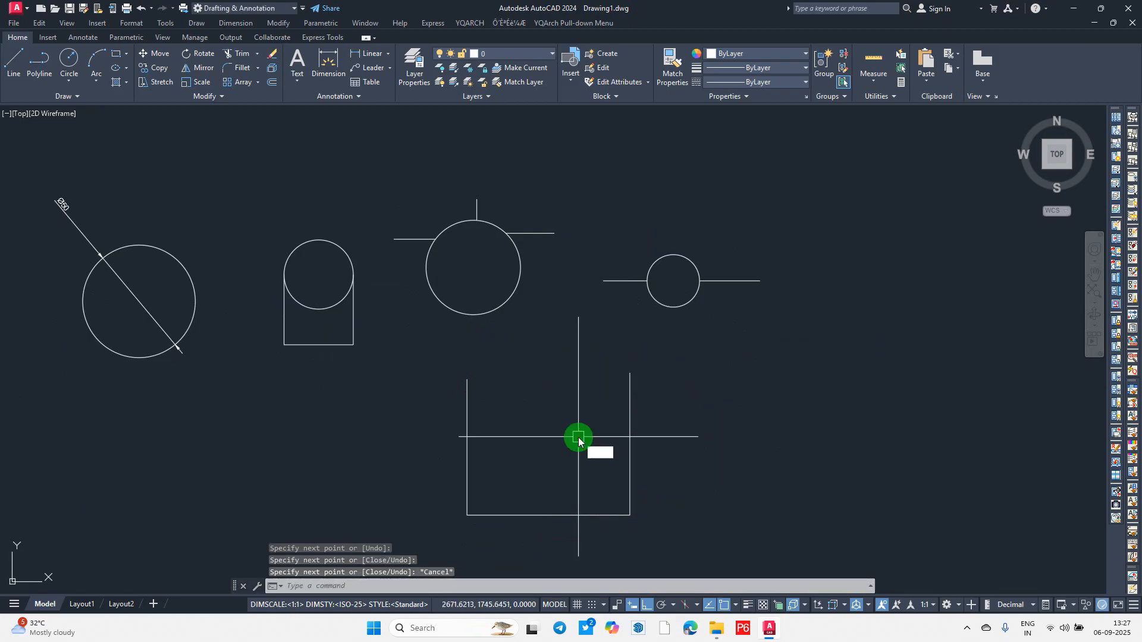
# Step: Draw a vertical line about 36 units long upward from the midpoint of the new outline's bottom edge
pyautogui.press('Return')
pyautogui.click(549, 515)
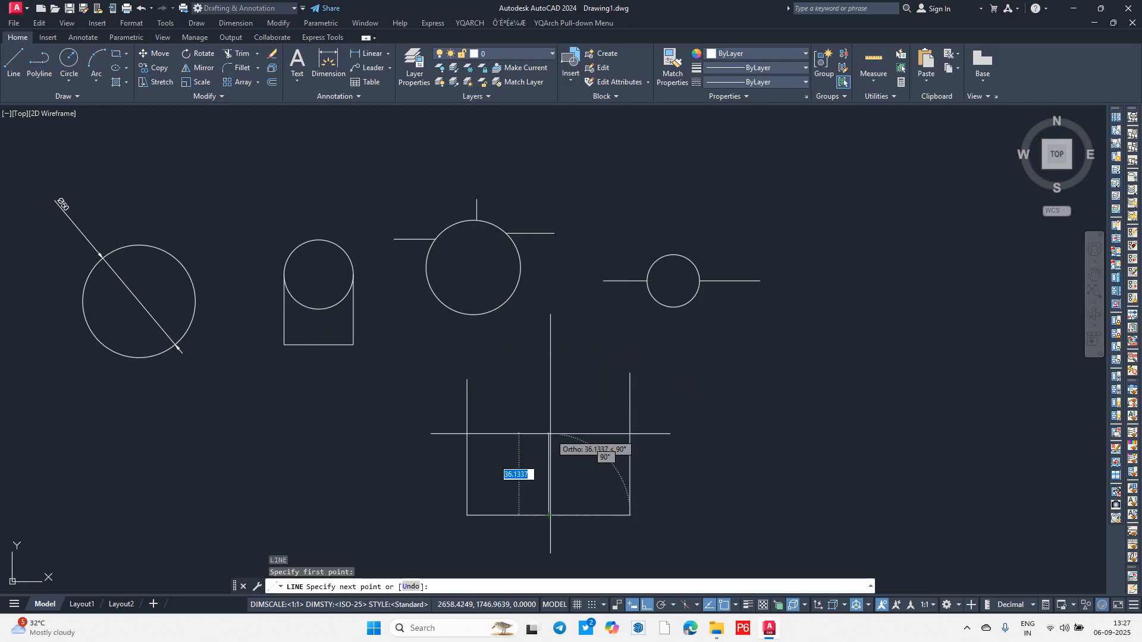
pyautogui.click(603, 432)
pyautogui.press('F1')
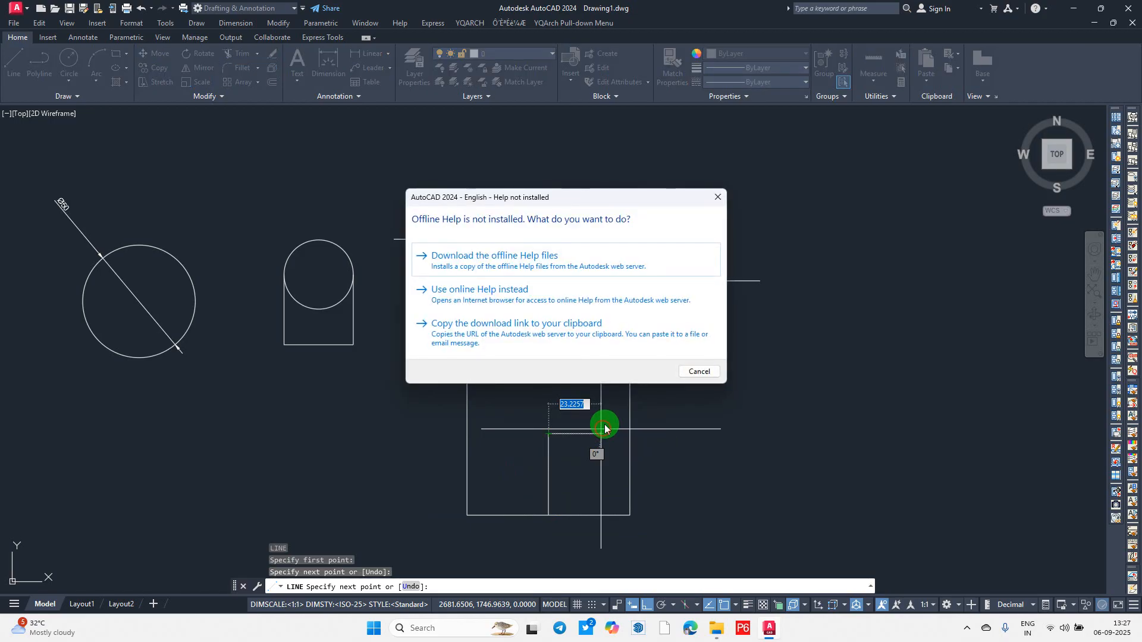
pyautogui.press('Escape')
pyautogui.press('Escape')
# Step: Draw a three-point (3P) circle through the outline's two upper endpoints and the top of its middle vertical line
pyautogui.write('c')
pyautogui.press('Return')
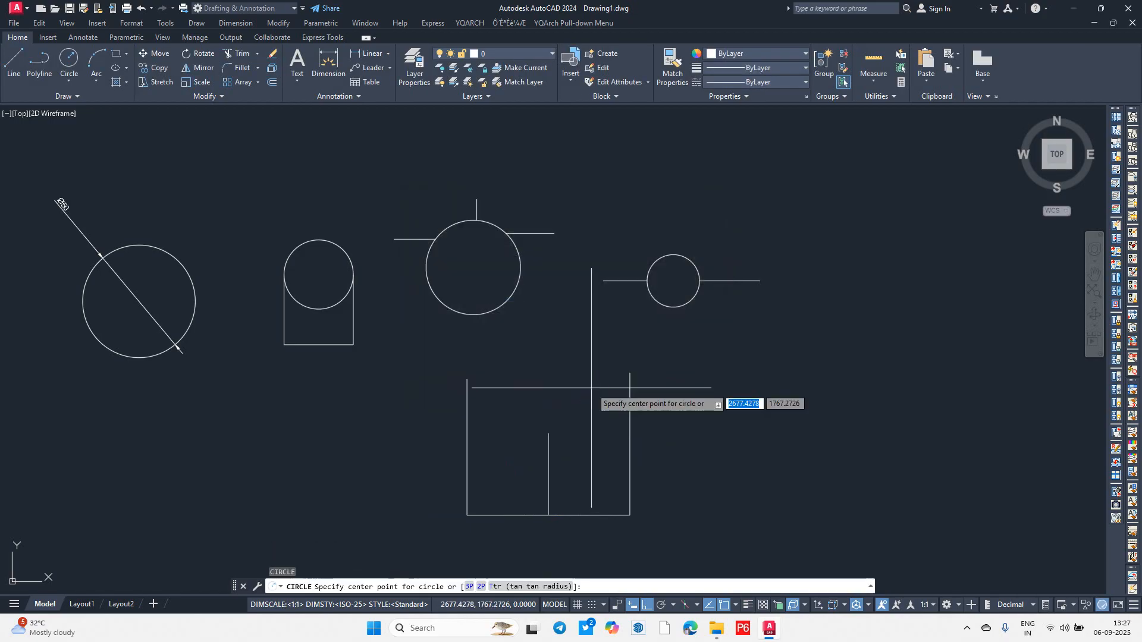
pyautogui.write('3p')
pyautogui.press('Return')
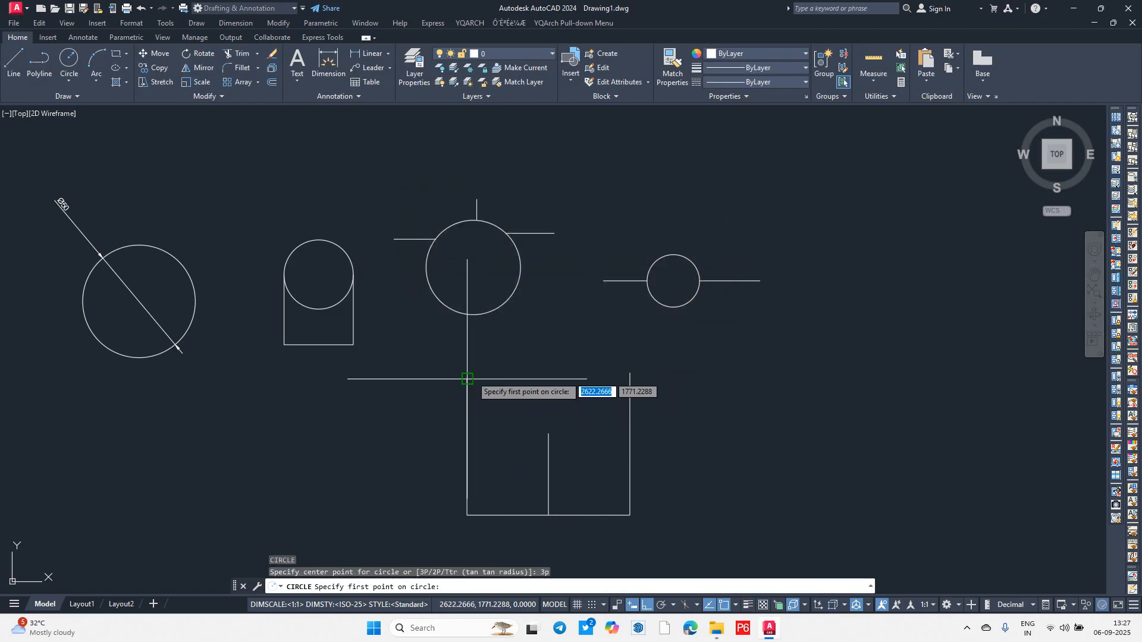
pyautogui.click(468, 379)
pyautogui.click(549, 434)
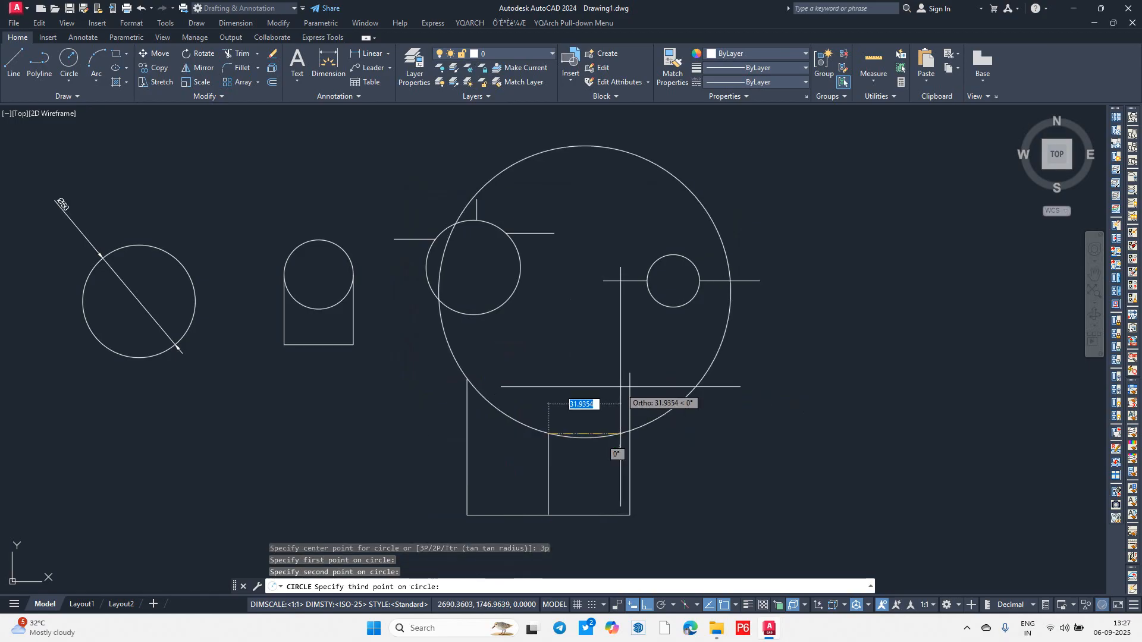
pyautogui.click(629, 372)
pyautogui.press('Escape')
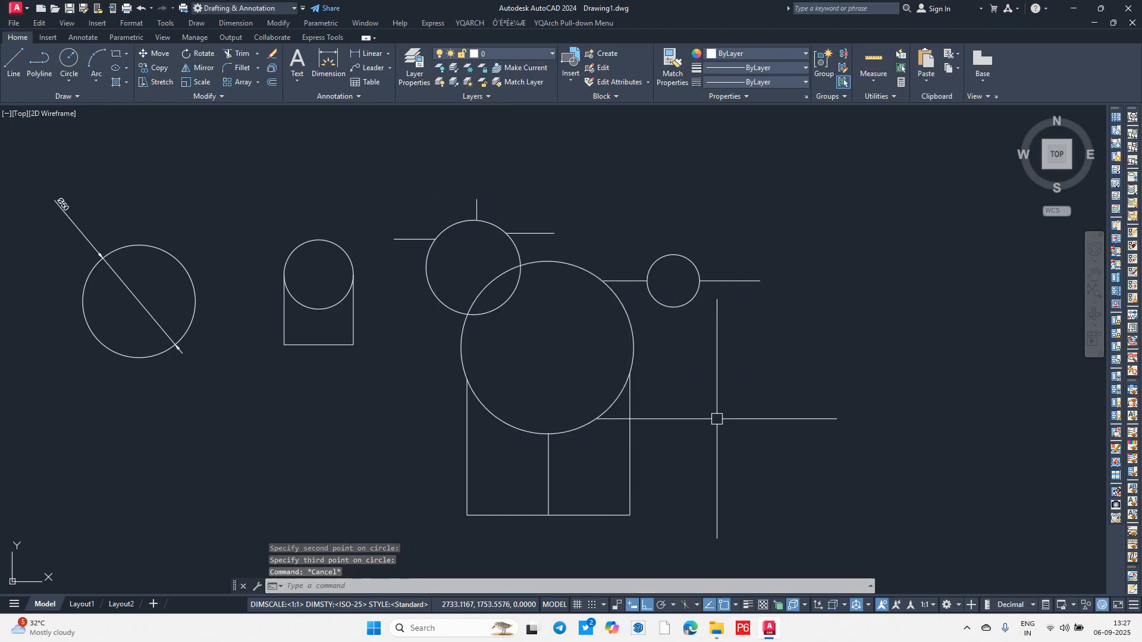
# Step: With Ortho off, draw a slanted line and a horizontal line about 176 units long meeting at an acute corner, right of the circles
pyautogui.scroll(-2, 716, 416)
pyautogui.moveTo(617, 416)
pyautogui.mouseDown(button='middle')
pyautogui.moveTo(730, 409)
pyautogui.moveTo(459, 429)
pyautogui.moveTo(492, 382)
pyautogui.moveTo(314, 428)
pyautogui.mouseUp(button='middle')
pyautogui.write('l')
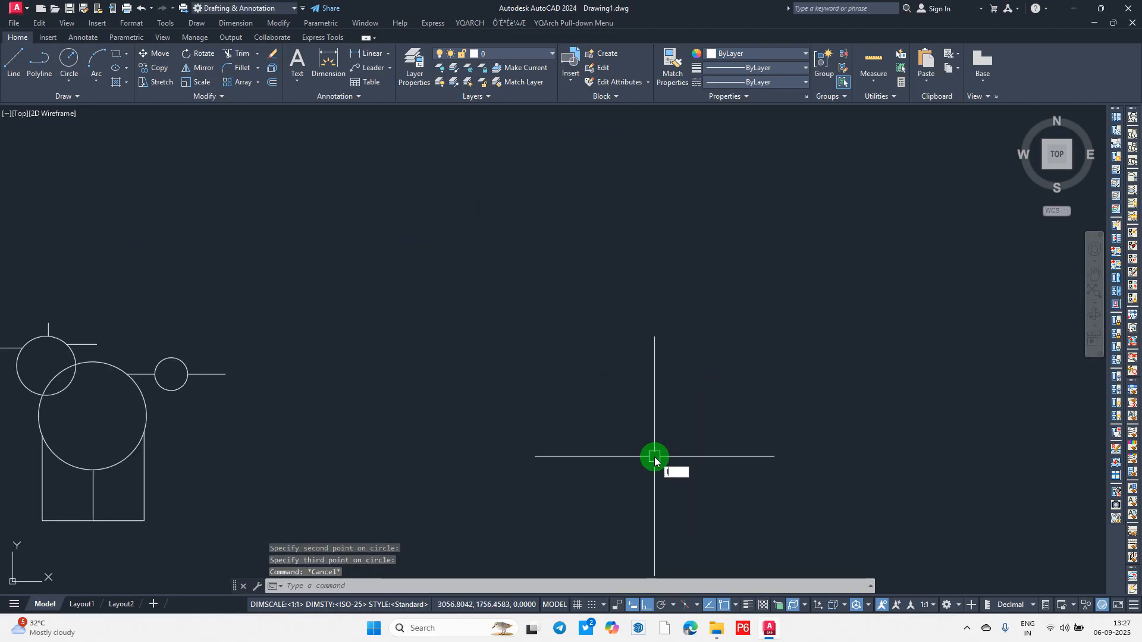
pyautogui.press('Return')
pyautogui.click(646, 605)
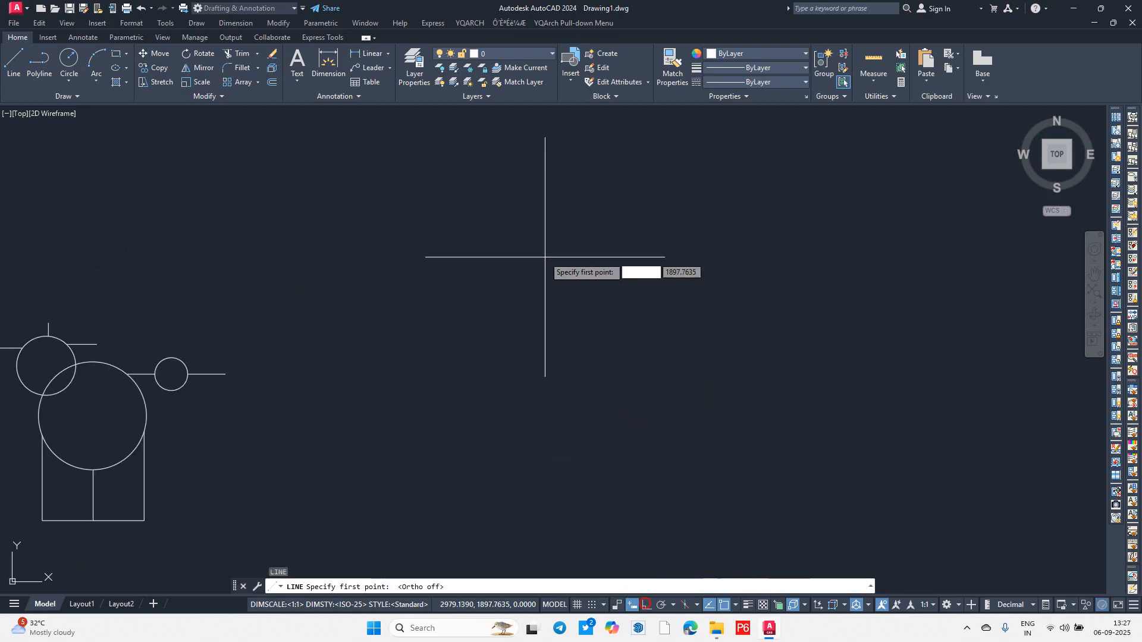
pyautogui.click(544, 256)
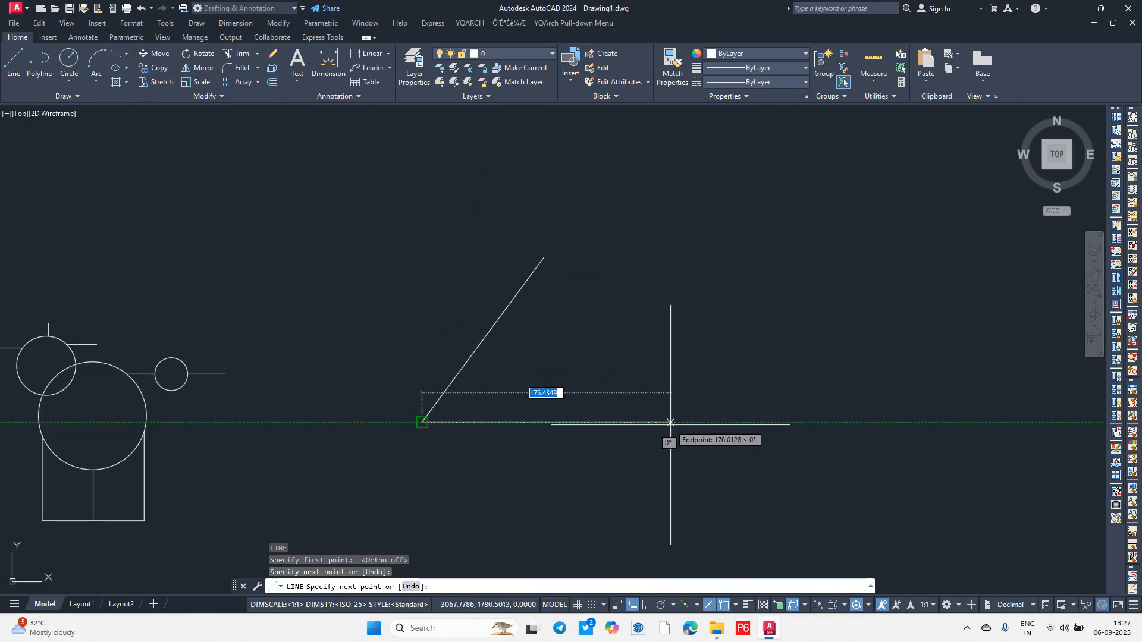
pyautogui.click(671, 423)
pyautogui.press('Escape')
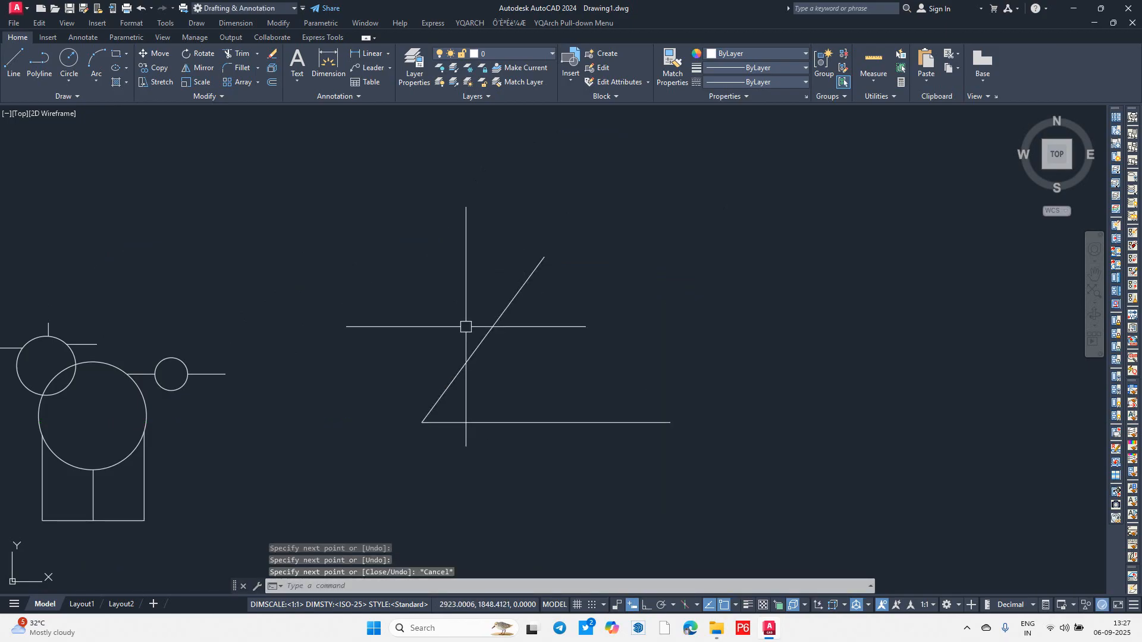
# Step: Draw a tangent-tangent-radius (Ttr) circle of radius 30 touching both the slanted and the horizontal line
pyautogui.scroll(2, 571, 470)
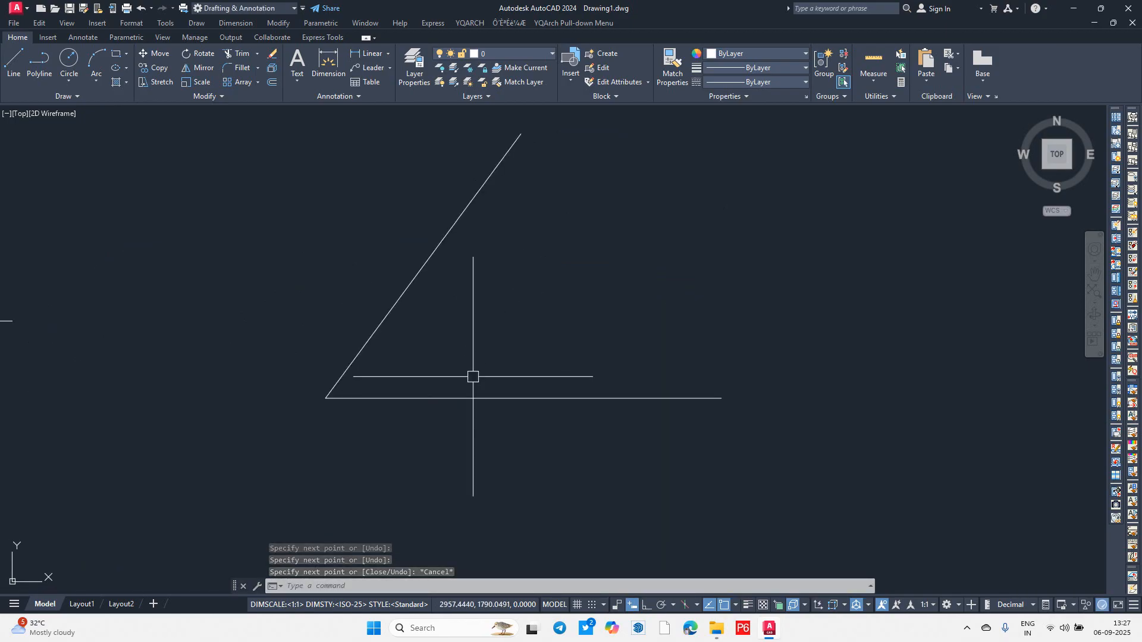
pyautogui.write('c')
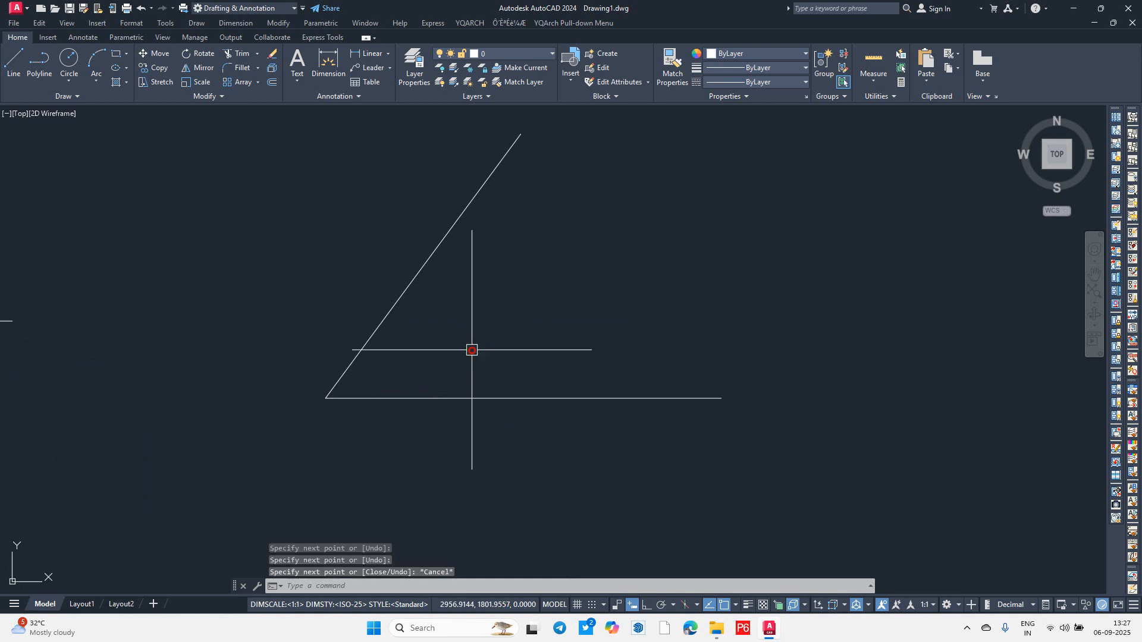
pyautogui.press('Return')
pyautogui.write('t')
pyautogui.press('Return')
pyautogui.click(455, 231)
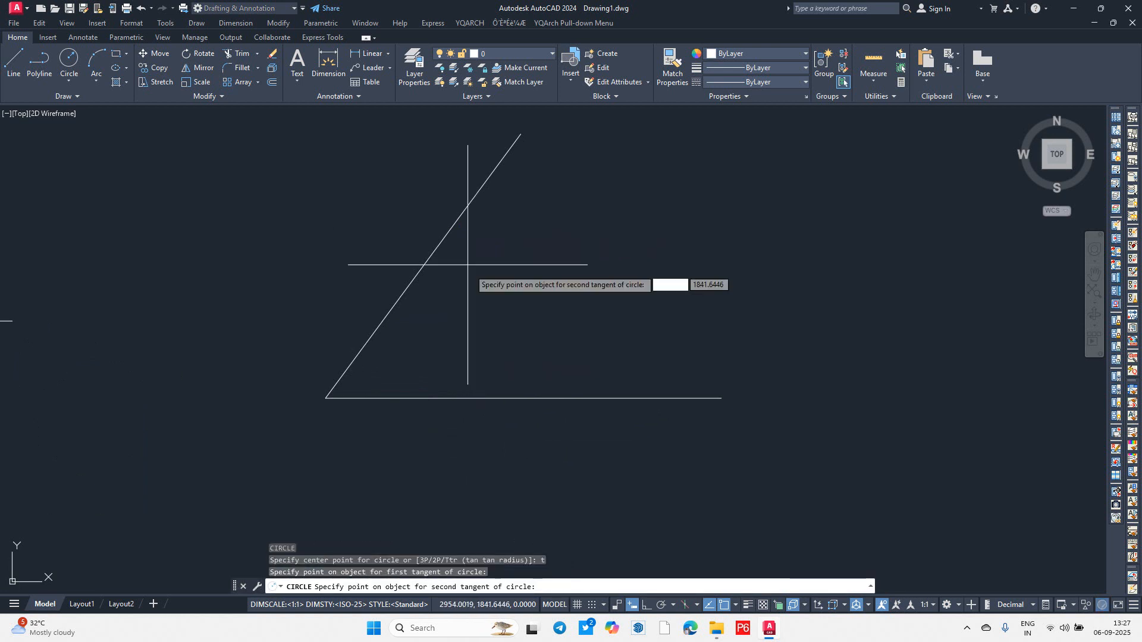
pyautogui.click(515, 398)
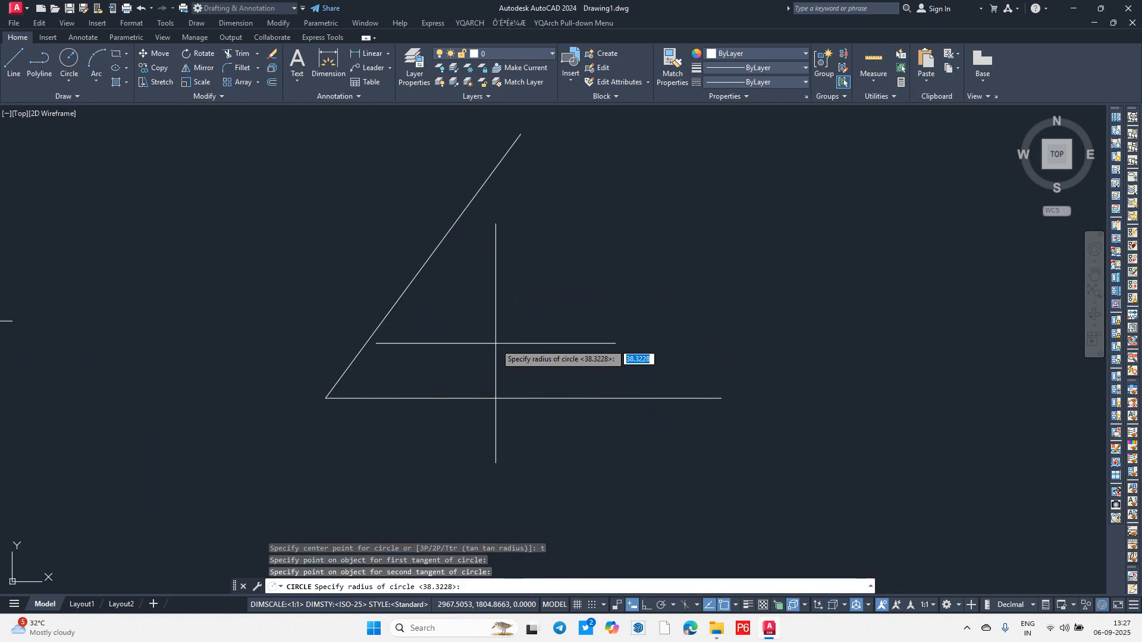
pyautogui.press('Return')
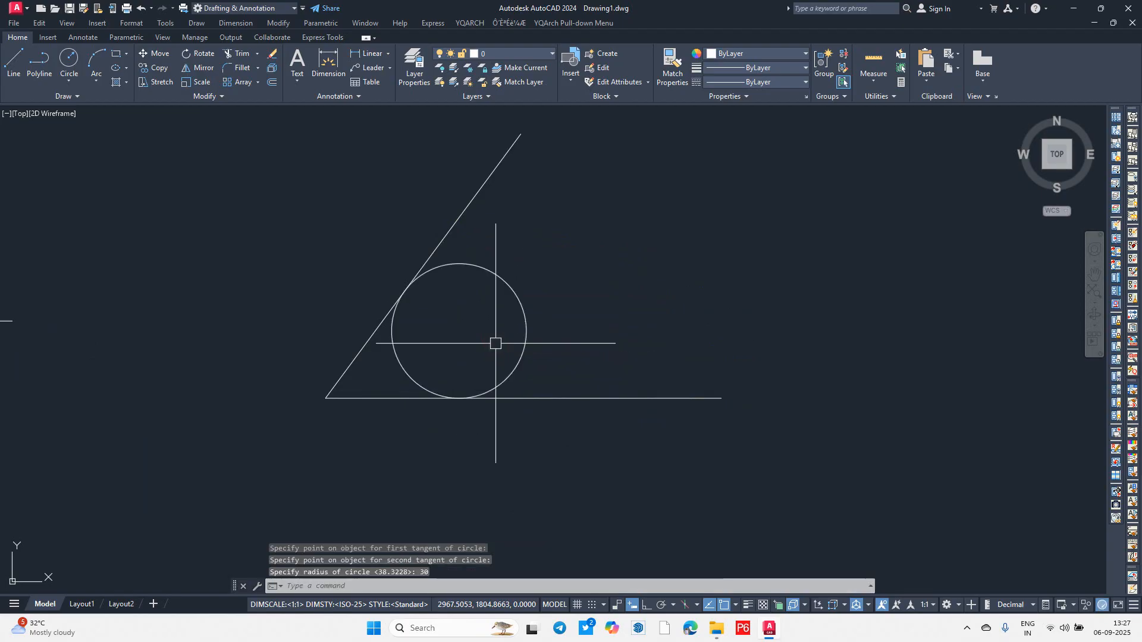
# Step: Copy the small circle between the two collinear lines from its left quadrant to its right quadrant, so the two circles touch
pyautogui.scroll(-6, 630, 363)
pyautogui.scroll(3, 595, 357)
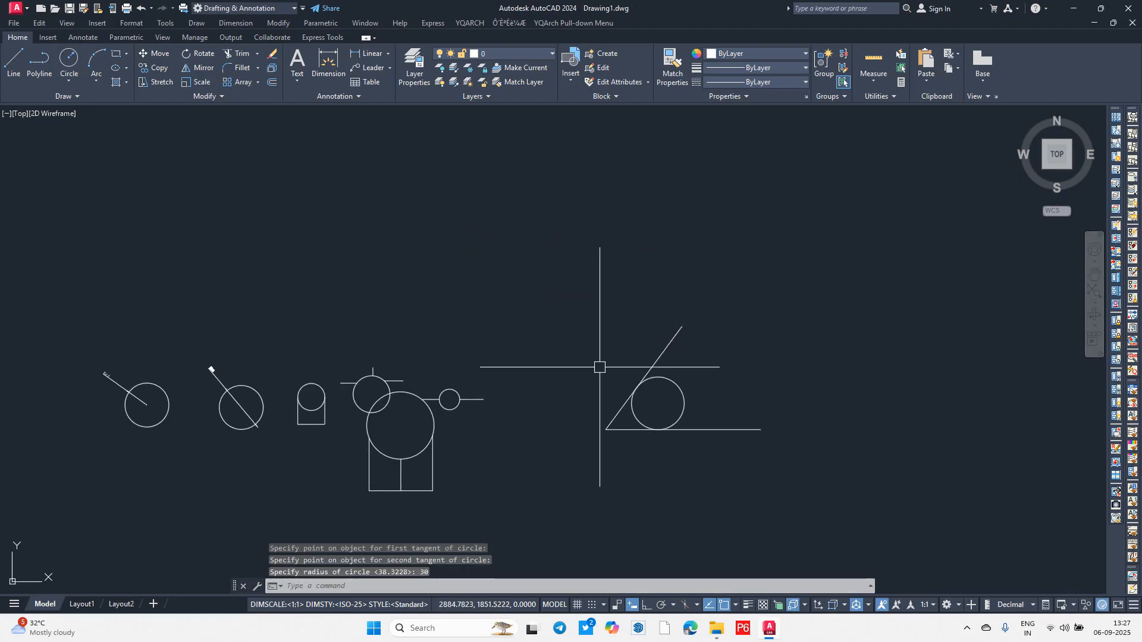
pyautogui.scroll(4, 553, 345)
pyautogui.rightClick(563, 339)
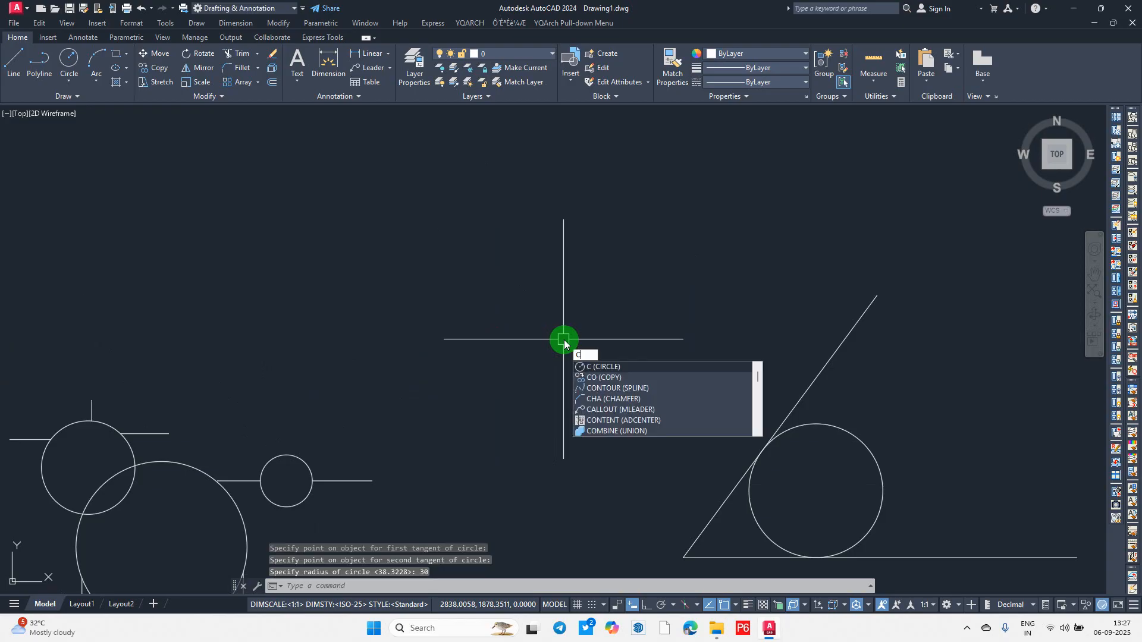
pyautogui.press('Escape')
pyautogui.click(295, 456)
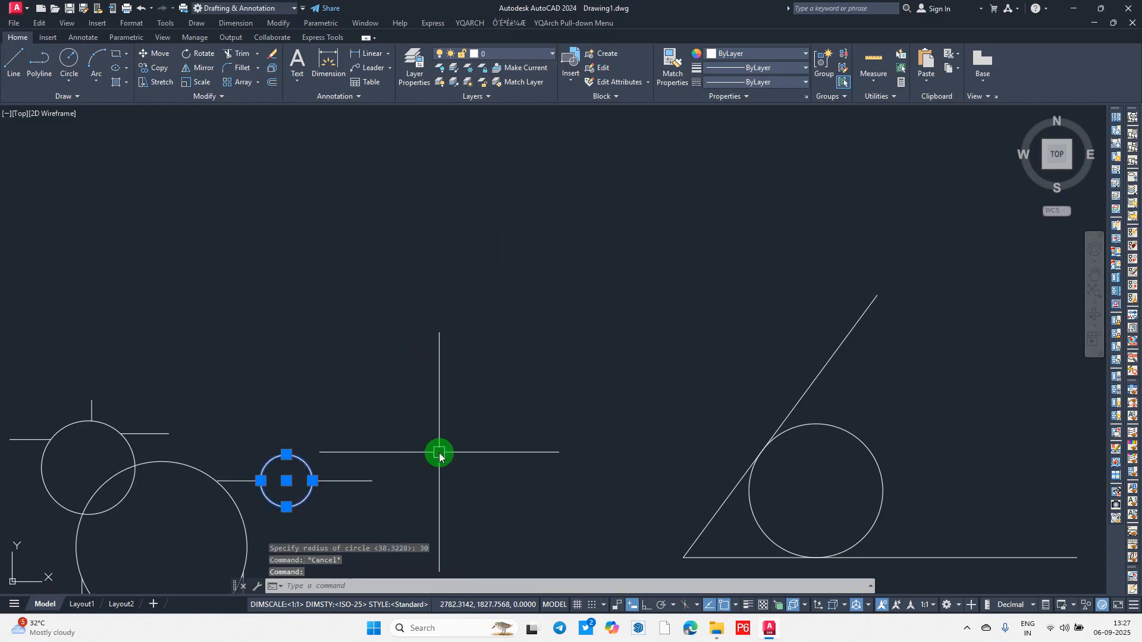
pyautogui.write('co')
pyautogui.press('Return')
pyautogui.click(260, 481)
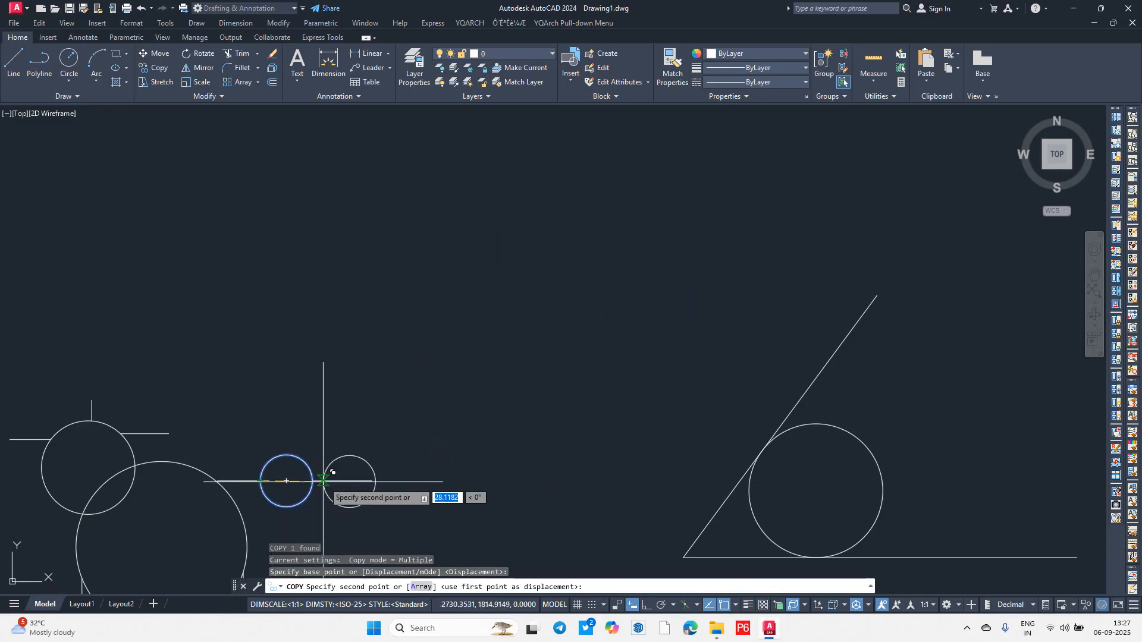
pyautogui.press('Escape')
pyautogui.scroll(5, 313, 481)
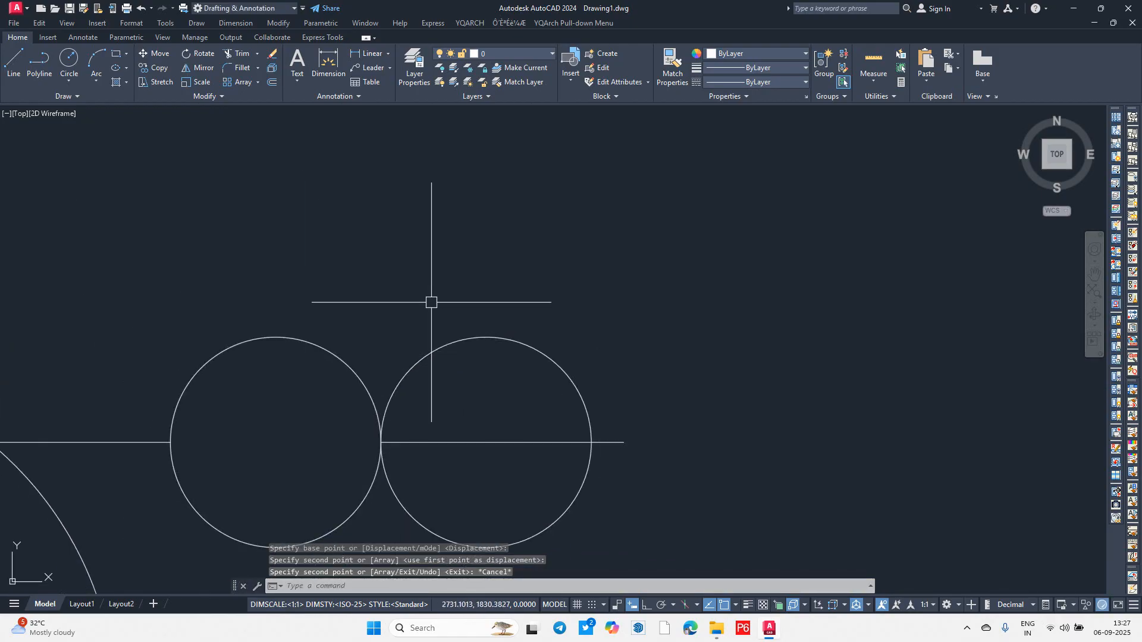
pyautogui.write('c')
pyautogui.press('Return')
pyautogui.write('t')
pyautogui.press('Return')
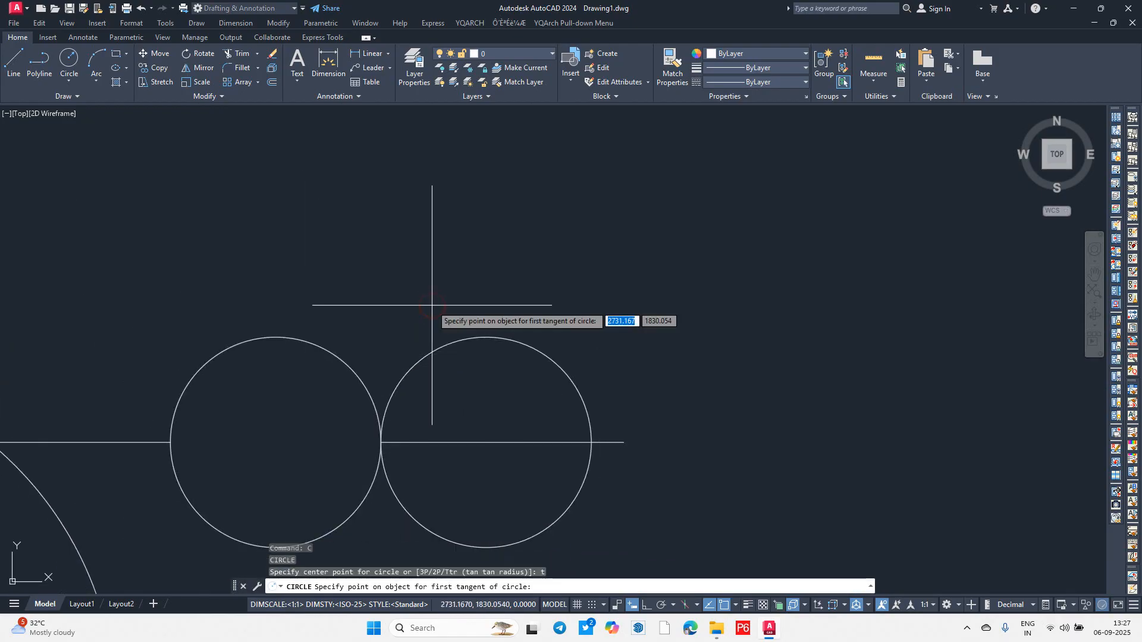
pyautogui.click(273, 327)
pyautogui.press('Escape')
# Step: Draw a tangent-tangent-radius (Ttr) circle of radius 30 touching the upper sides of the two small adjoining circles
pyautogui.write('c')
pyautogui.press('Return')
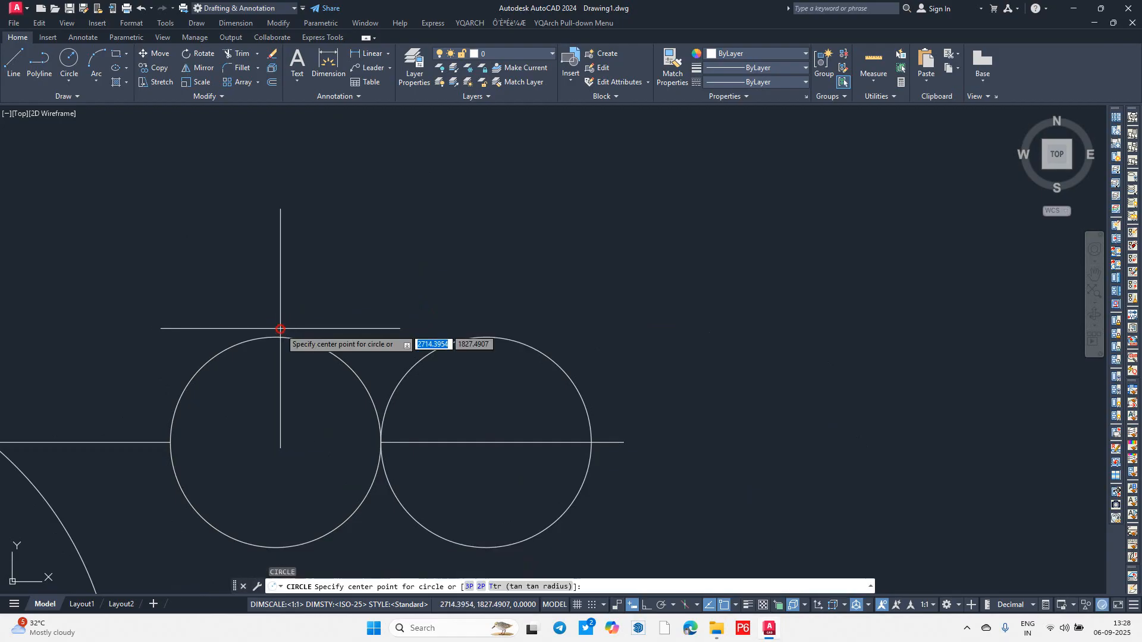
pyautogui.write('t')
pyautogui.press('Return')
pyautogui.click(263, 337)
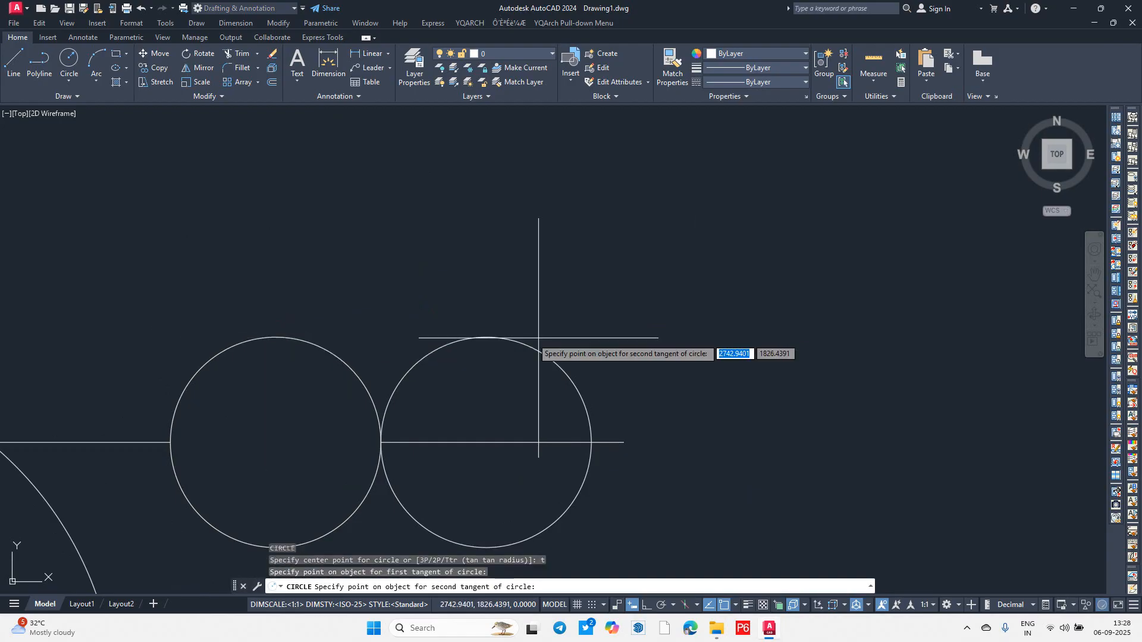
pyautogui.click(509, 340)
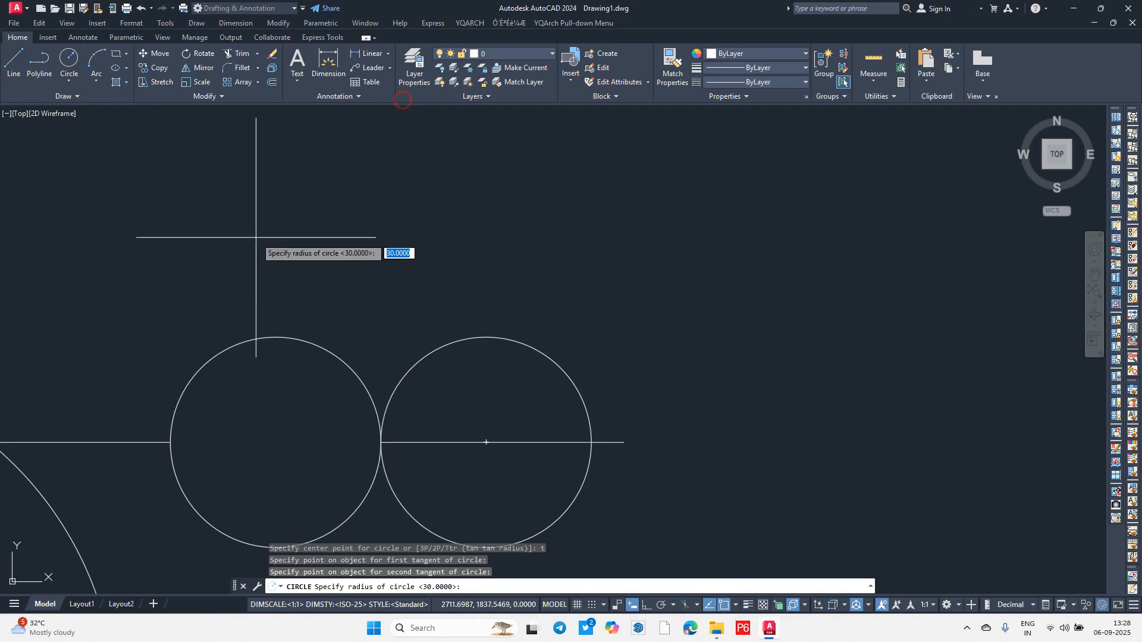
pyautogui.write('30')
pyautogui.press('Return')
pyautogui.press('Escape')
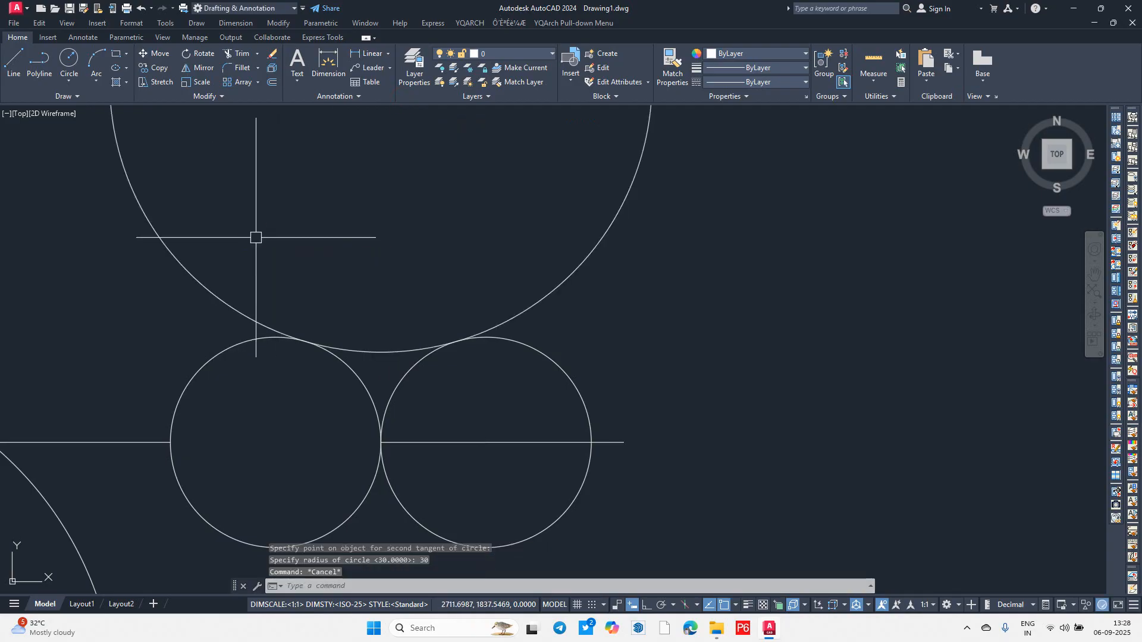
pyautogui.scroll(-3, 255, 237)
pyautogui.moveTo(328, 247); pyautogui.dragTo(368, 374, button='middle')
pyautogui.click(523, 372)
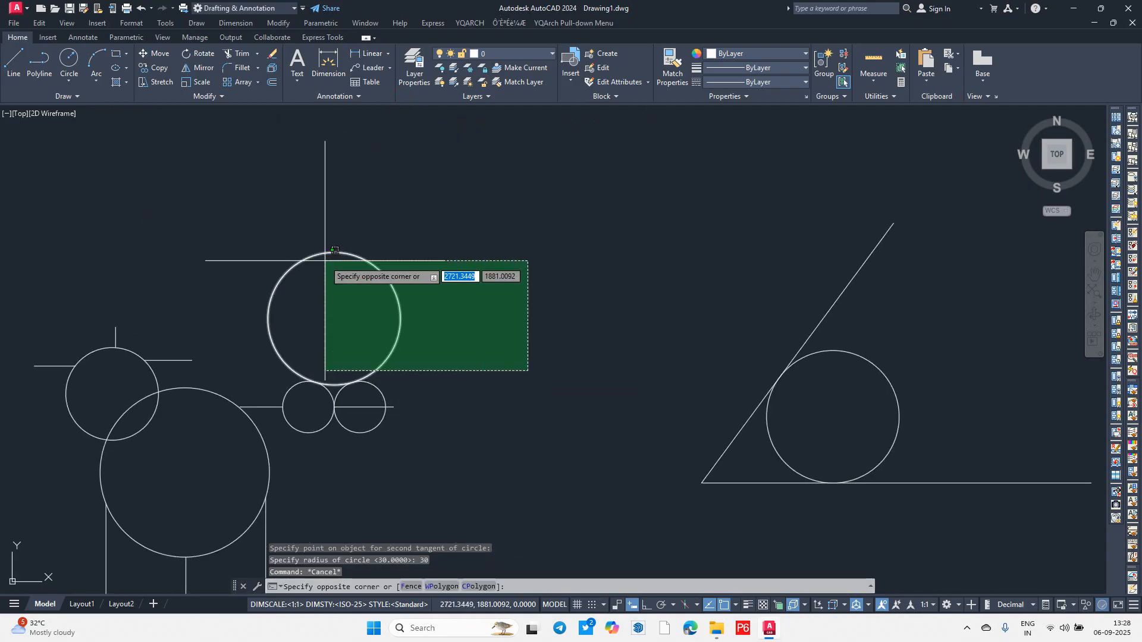
pyautogui.click(326, 267)
pyautogui.press('Escape')
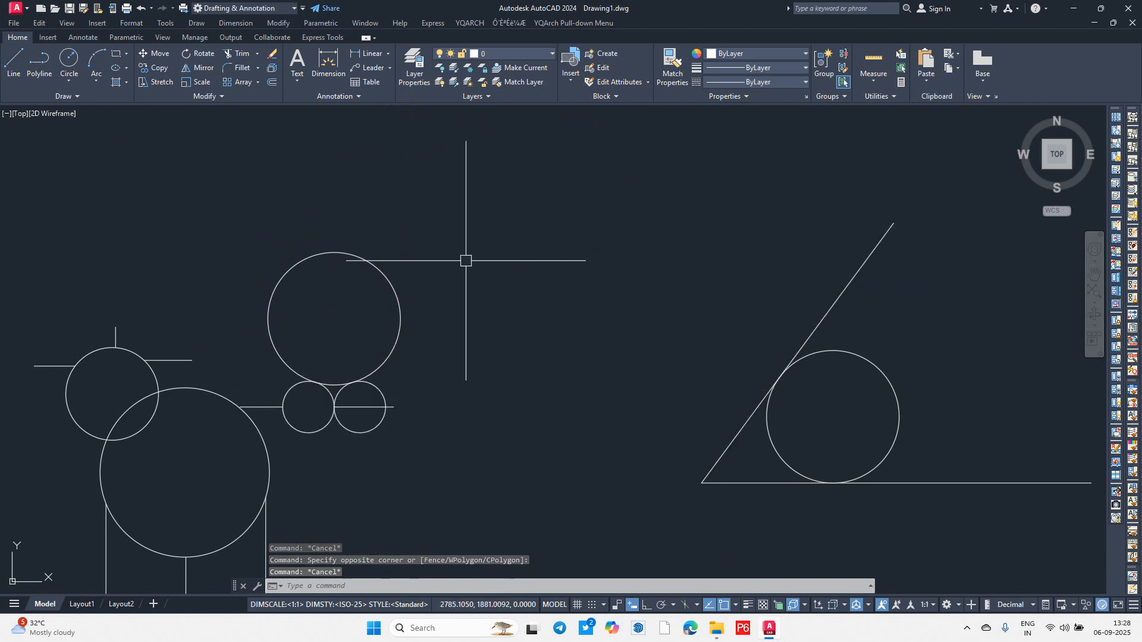
# Step: Erase all the circles, lines and dimensions from the drawing, including the remaining open outline
pyautogui.scroll(-4, 465, 282)
pyautogui.moveTo(24, 219); pyautogui.dragTo(179, 229, button='middle')
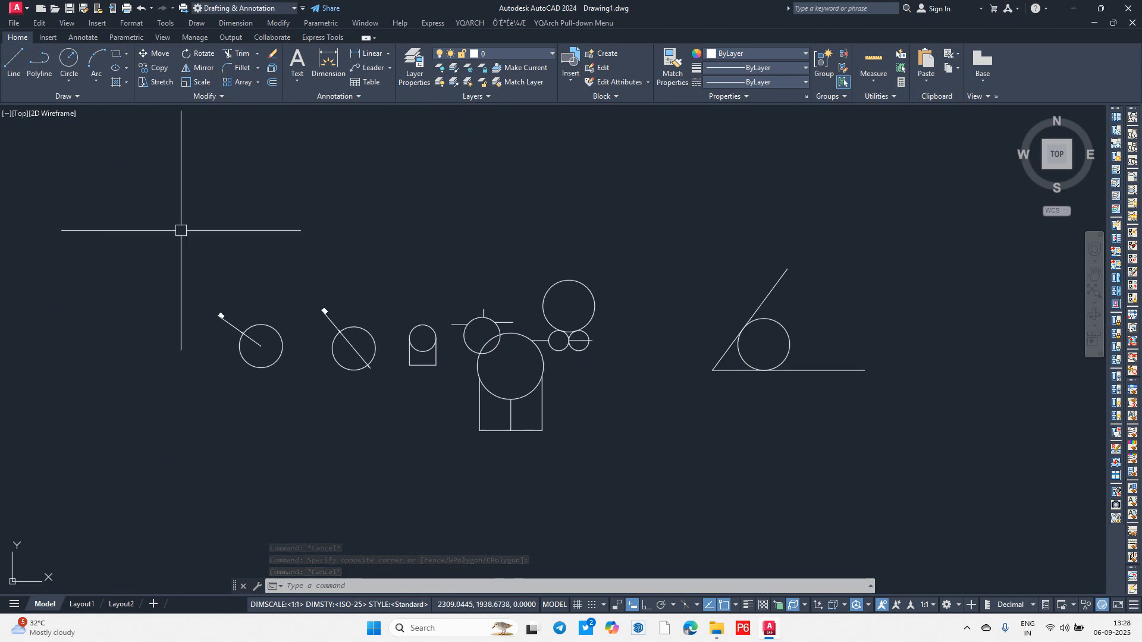
pyautogui.click(128, 212)
pyautogui.press('Escape')
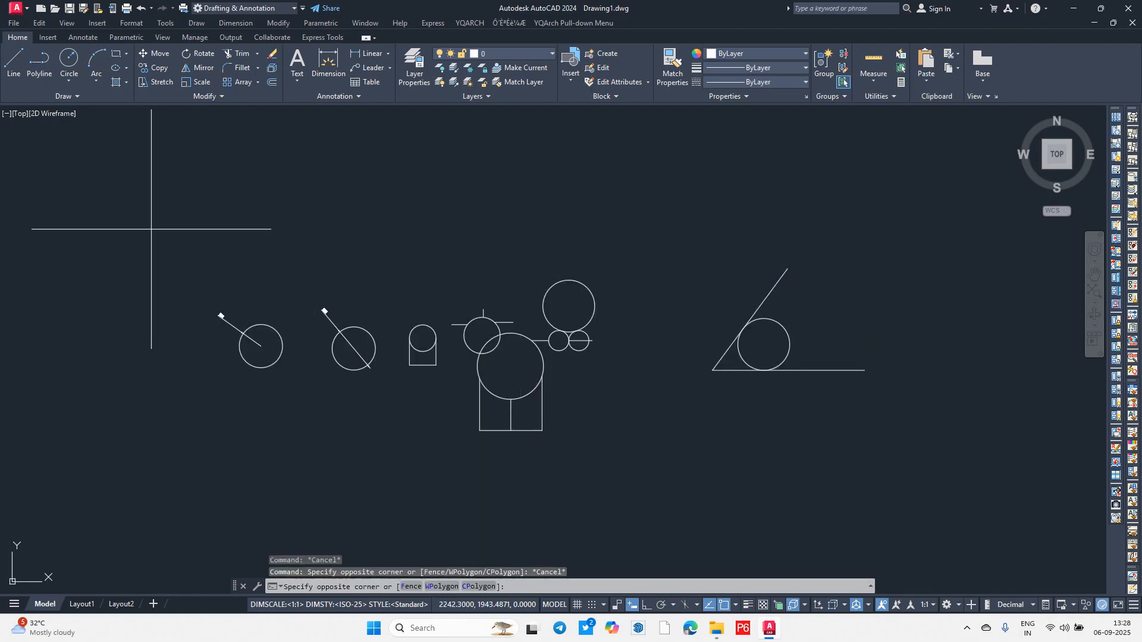
pyautogui.click(153, 229)
pyautogui.click(880, 421)
pyautogui.press('Delete')
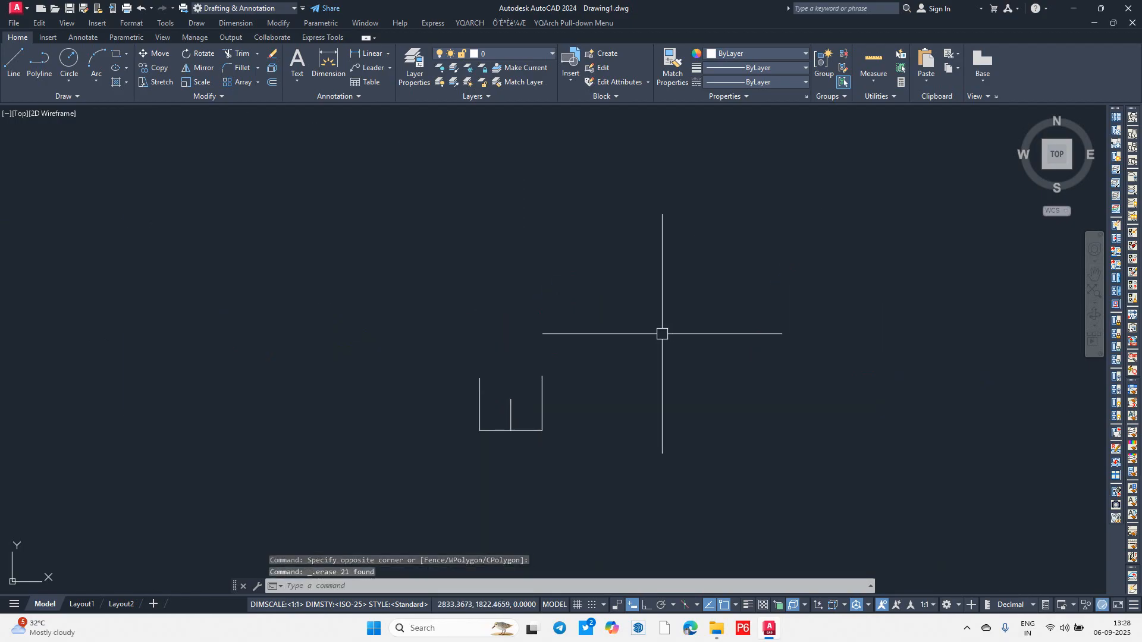
pyautogui.click(441, 321)
pyautogui.click(690, 473)
pyautogui.press('Delete')
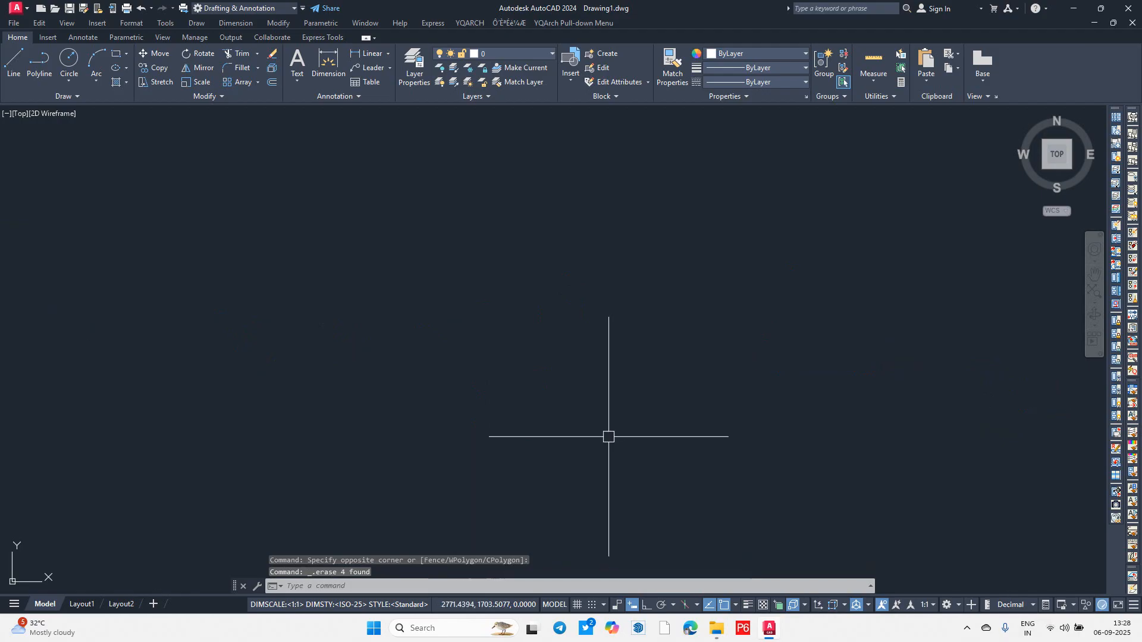
# Step: Draw a small, slightly upright rectangle freehand in the upper-left area of the empty drawing
pyautogui.write('rec')
pyautogui.press('Return')
pyautogui.click(230, 234)
pyautogui.click(282, 295)
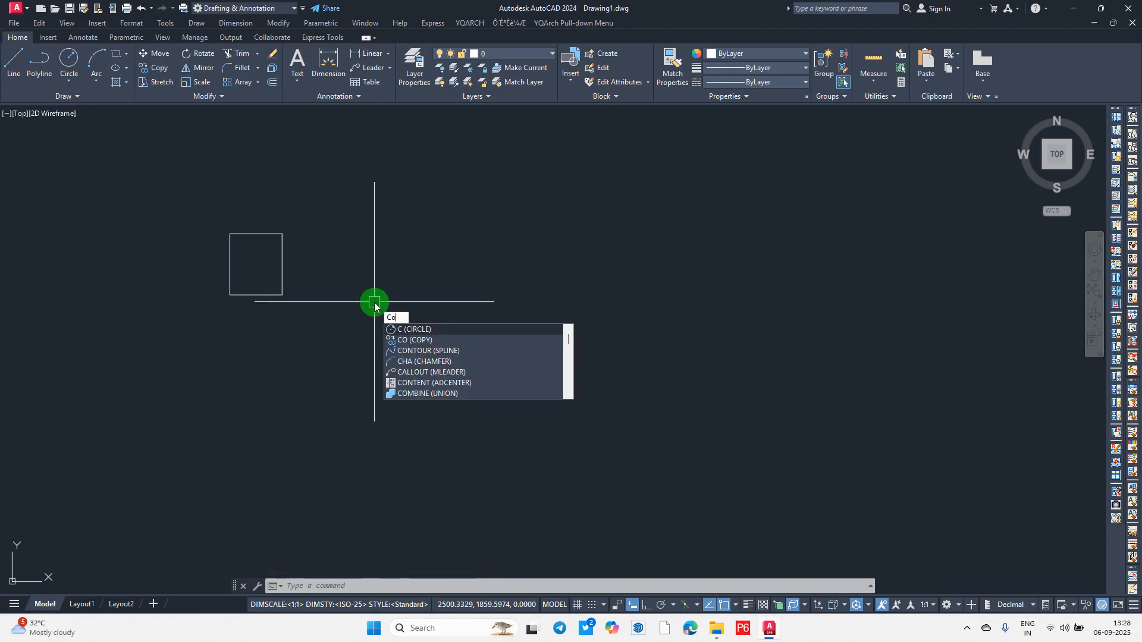
# Step: Copy the rectangle from its centre to three places: two in a row beside it and one farther right and lower
pyautogui.press('Return')
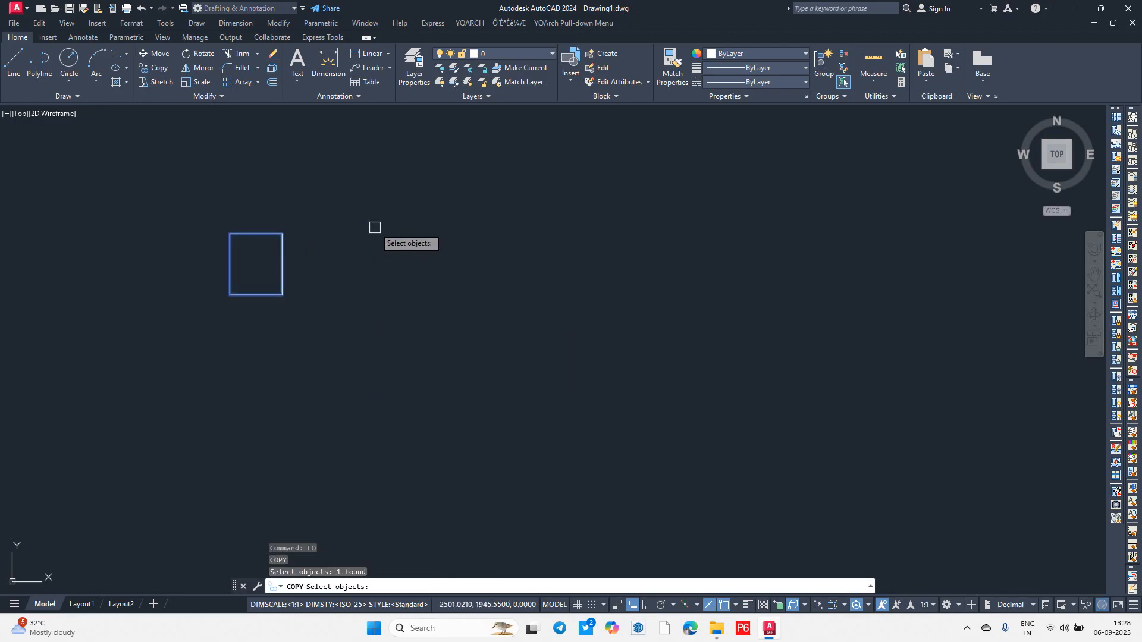
pyautogui.press('Return')
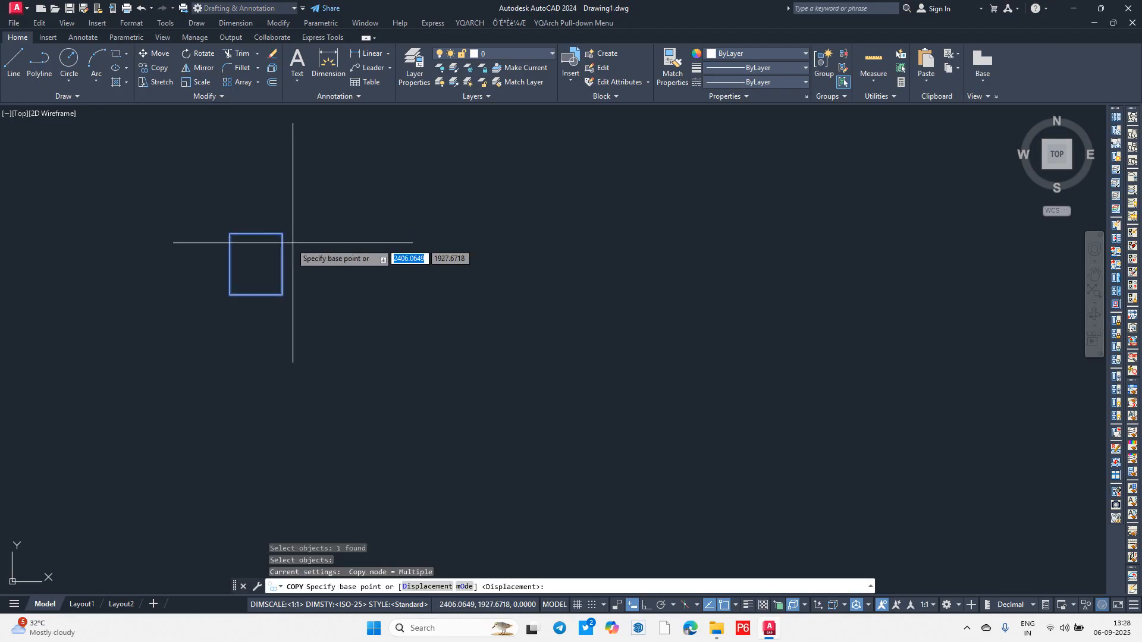
pyautogui.click(256, 264)
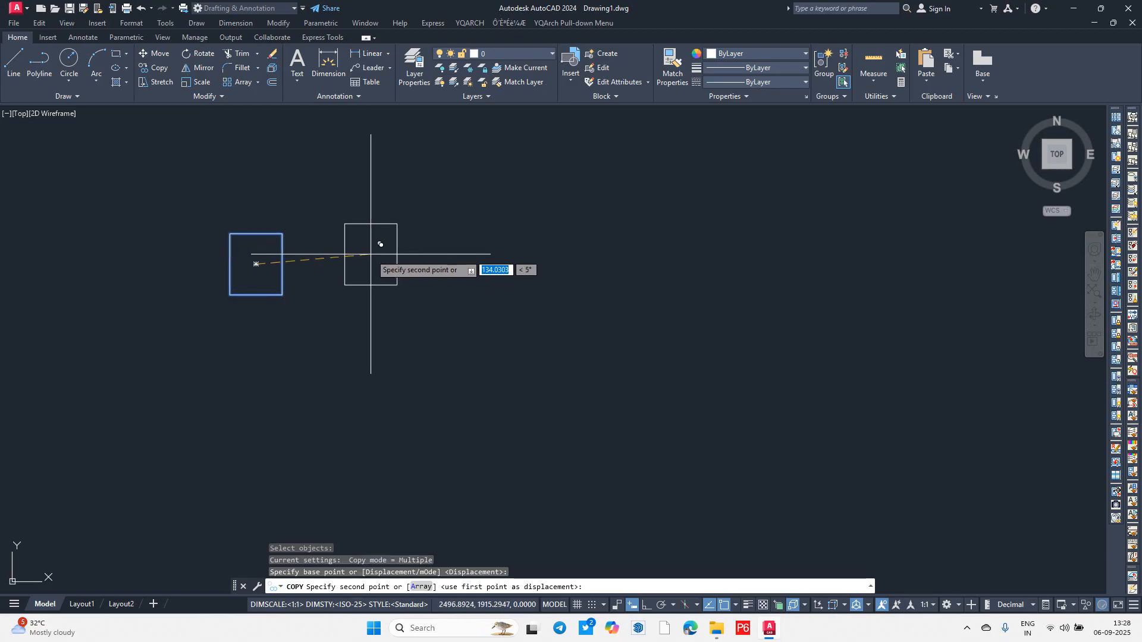
pyautogui.click(393, 266)
pyautogui.click(534, 265)
pyautogui.click(804, 323)
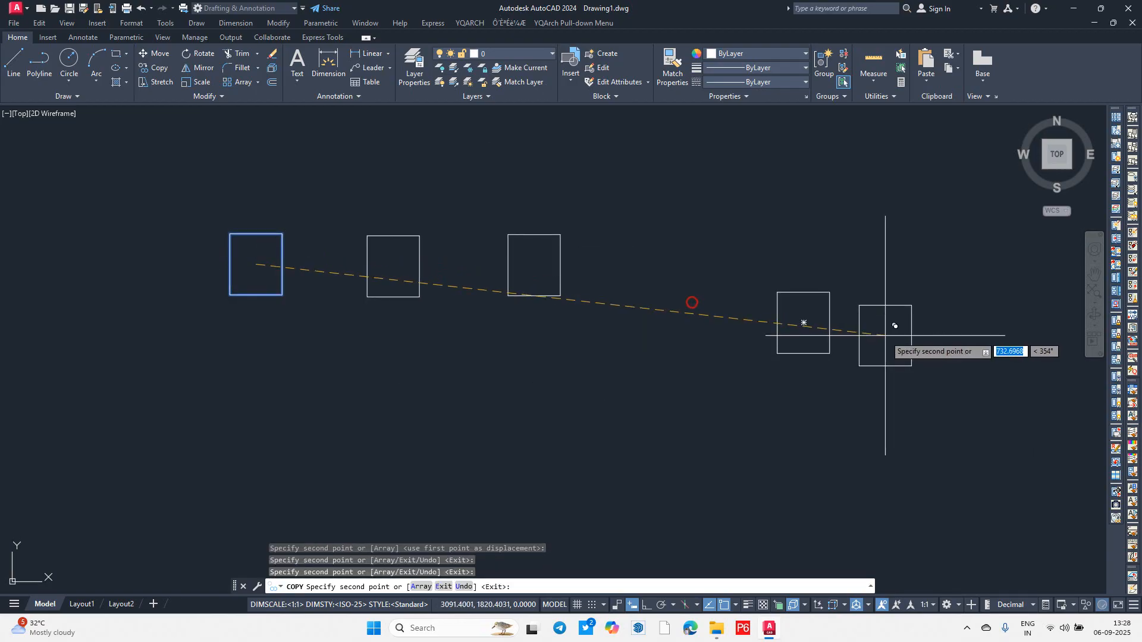
pyautogui.press('Escape')
# Step: Copy the original rectangle from its lower-left corner to four places, forming a gently descending row below the first rectangles
pyautogui.write('c')
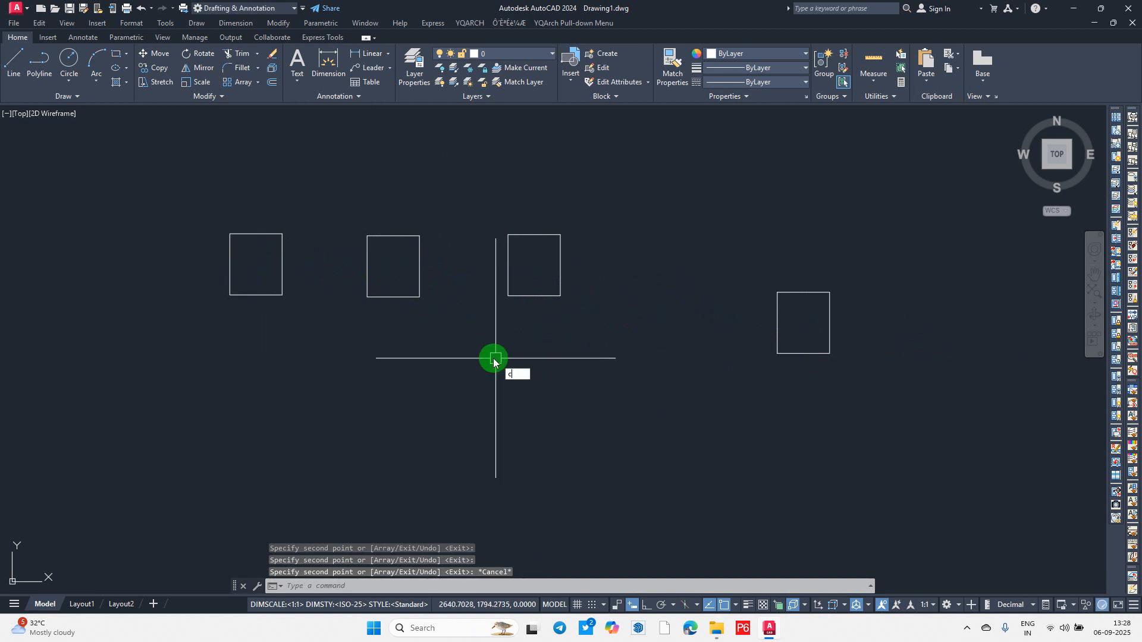
pyautogui.write('t o')
pyautogui.press('Return')
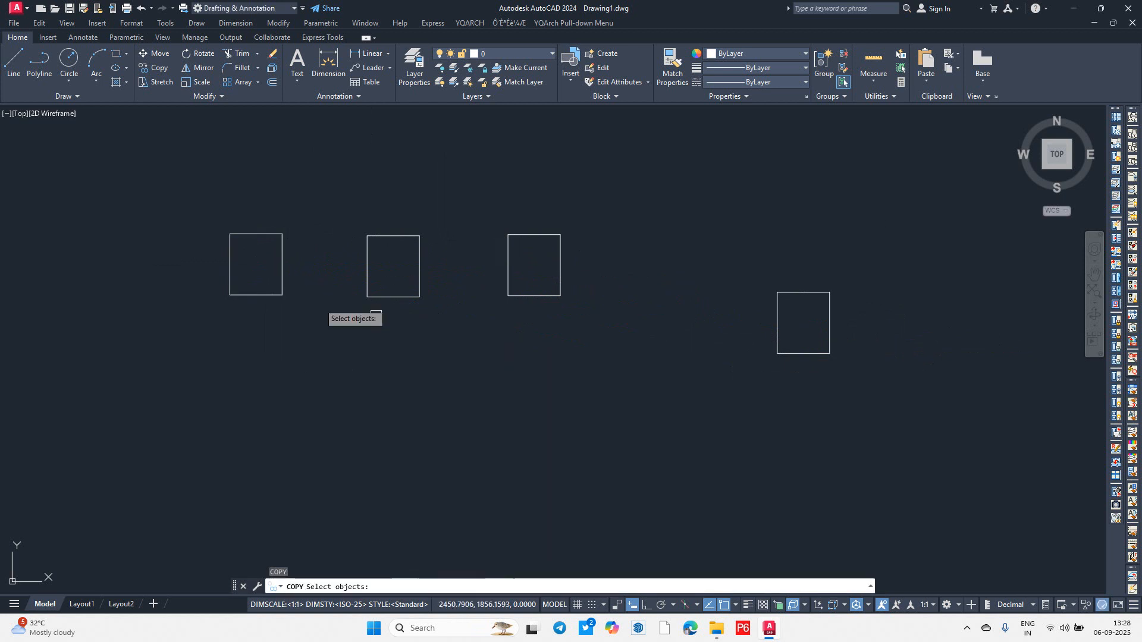
pyautogui.click(269, 294)
pyautogui.press('Return')
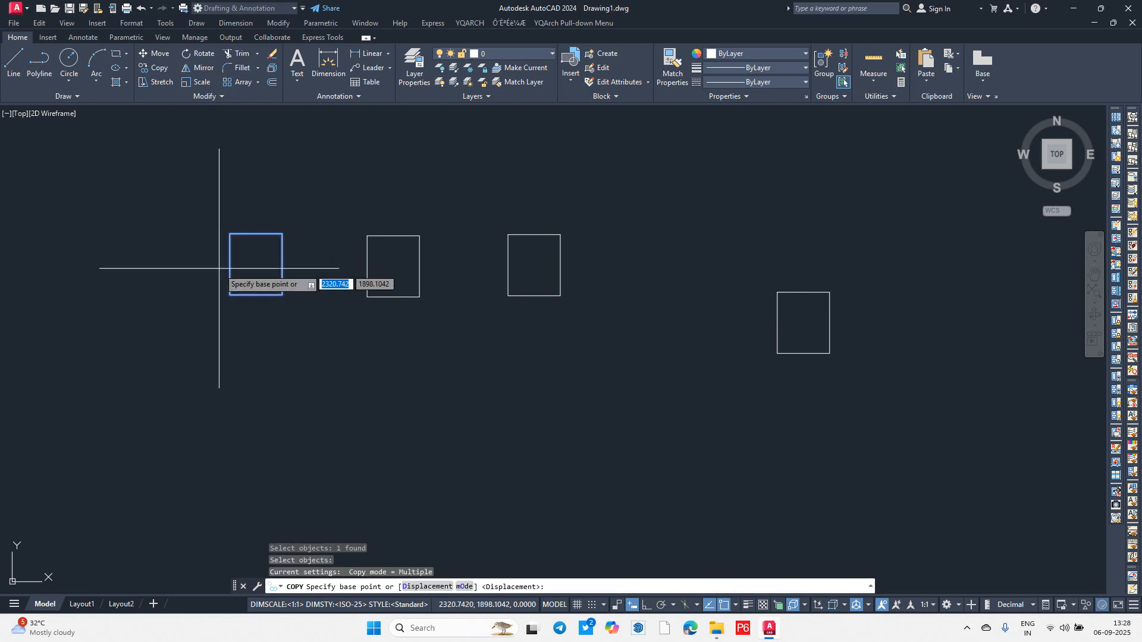
pyautogui.click(229, 295)
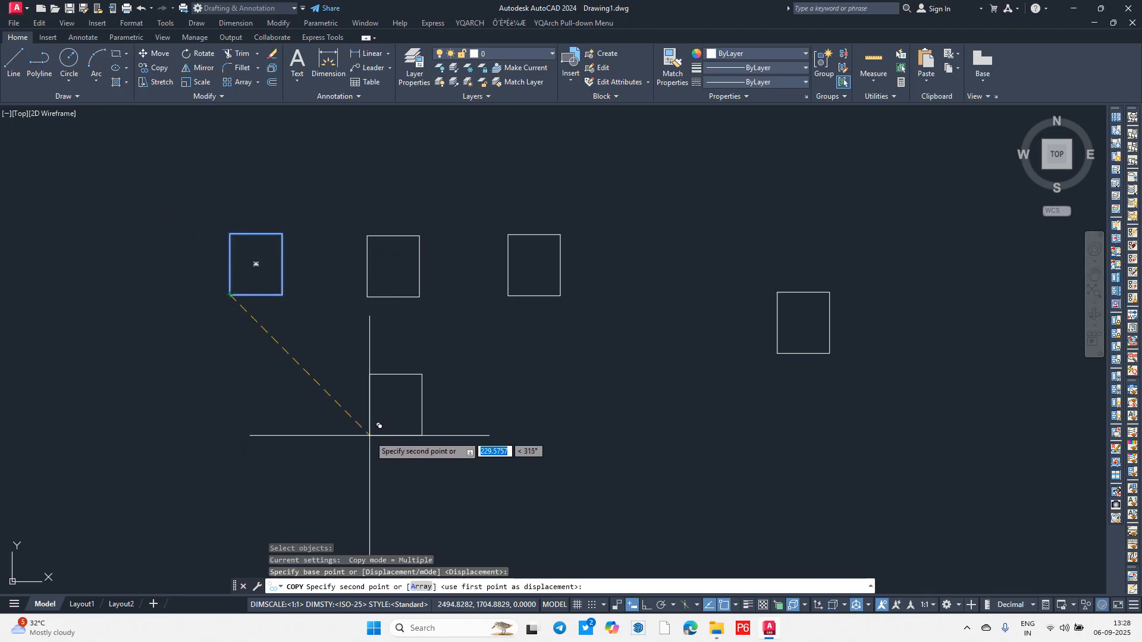
pyautogui.click(369, 436)
pyautogui.click(680, 450)
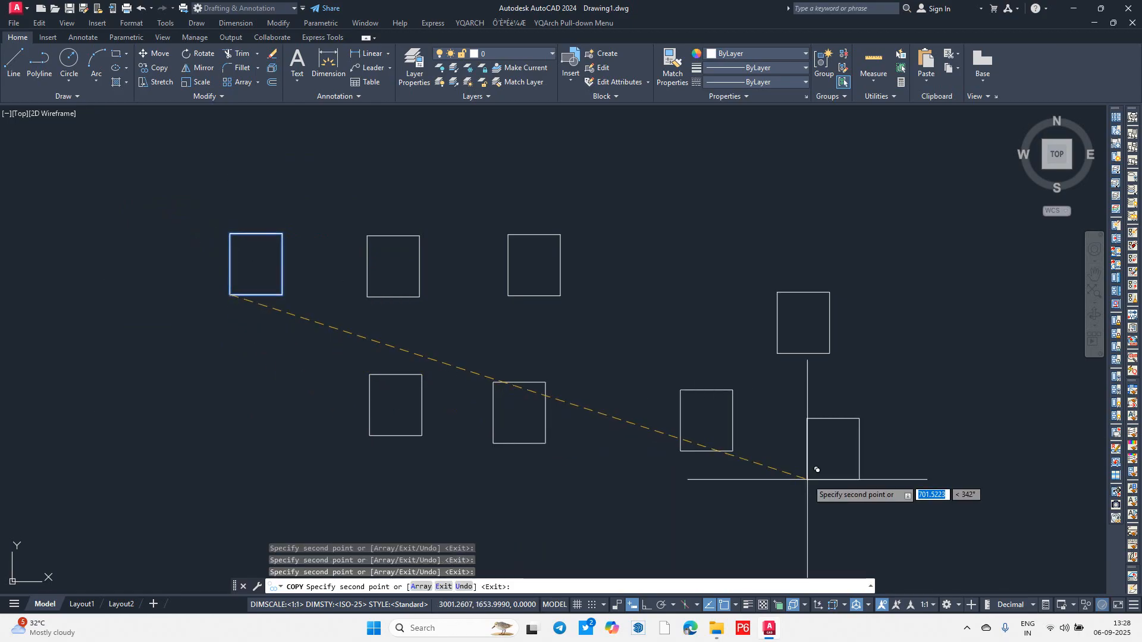
pyautogui.click(806, 479)
pyautogui.press('Escape')
pyautogui.click(188, 144)
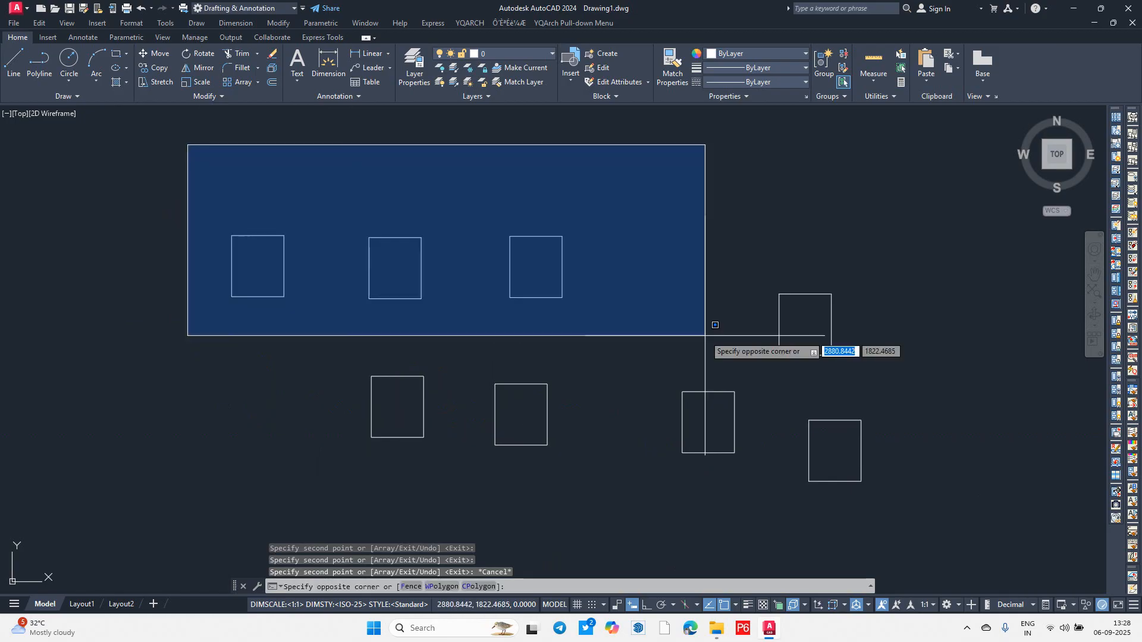
pyautogui.press('Escape')
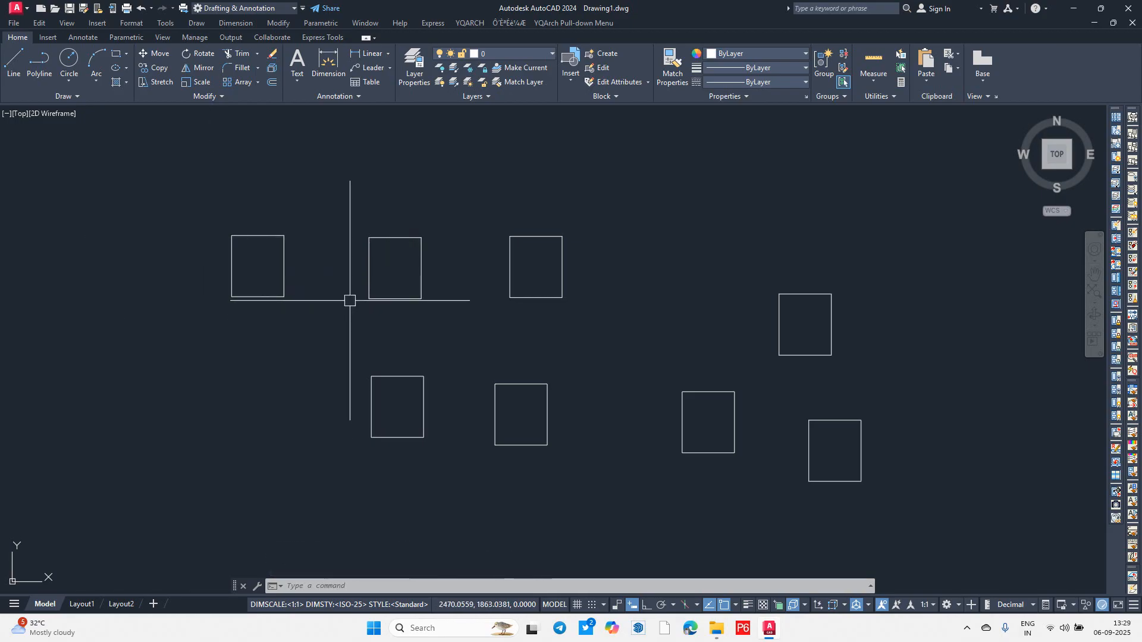
pyautogui.scroll(-2, 440, 300)
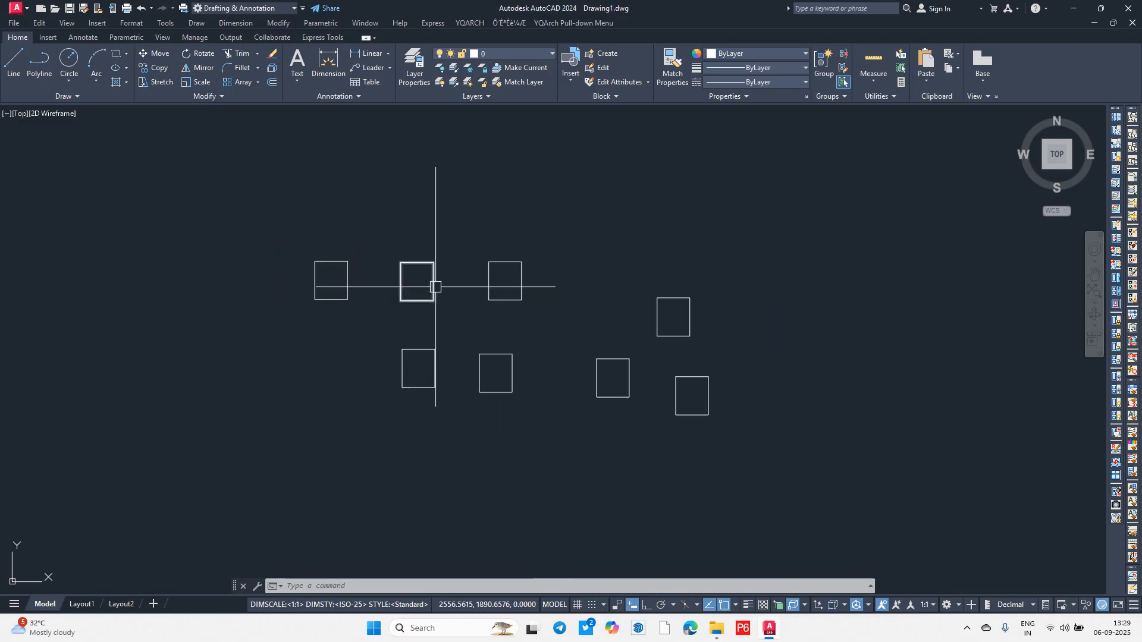
pyautogui.moveTo(507, 331); pyautogui.dragTo(397, 327, button='middle')
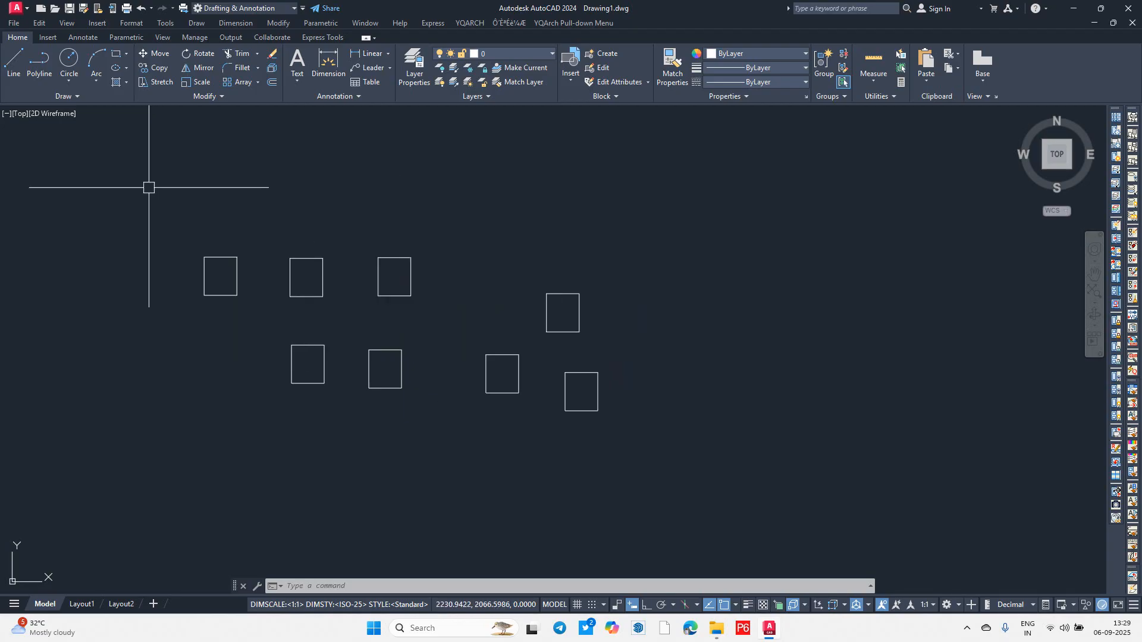
pyautogui.press('Escape')
pyautogui.press('Escape')
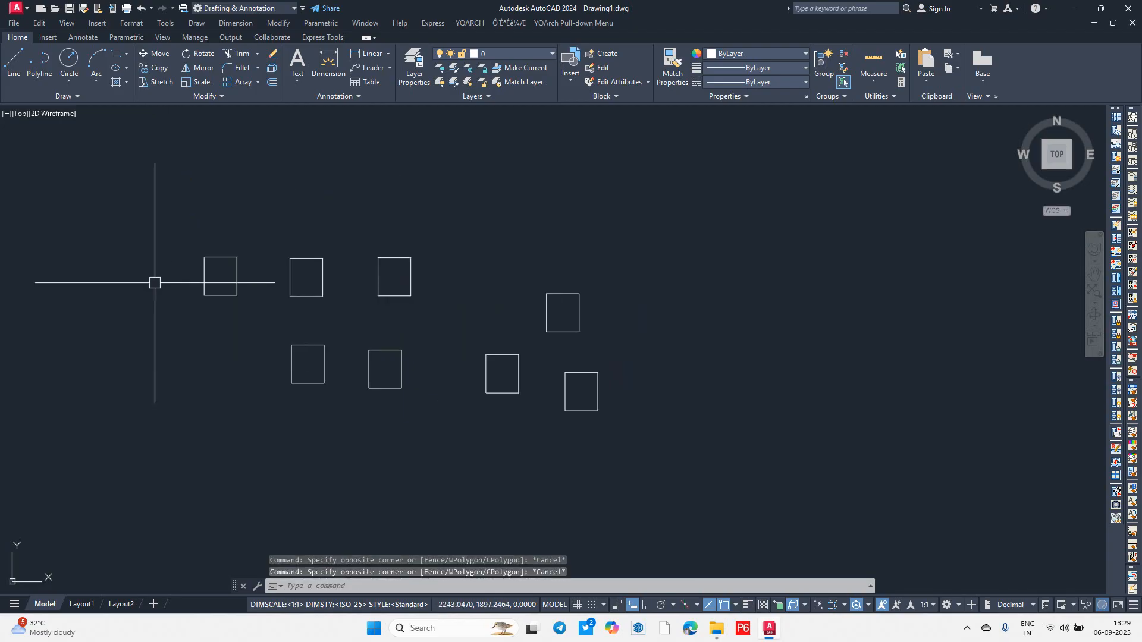
# Step: Move the original rectangle by its centre, well to the left of the copied rectangles
pyautogui.moveTo(161, 288); pyautogui.dragTo(316, 299, button='middle')
pyautogui.write('m')
pyautogui.press('Return')
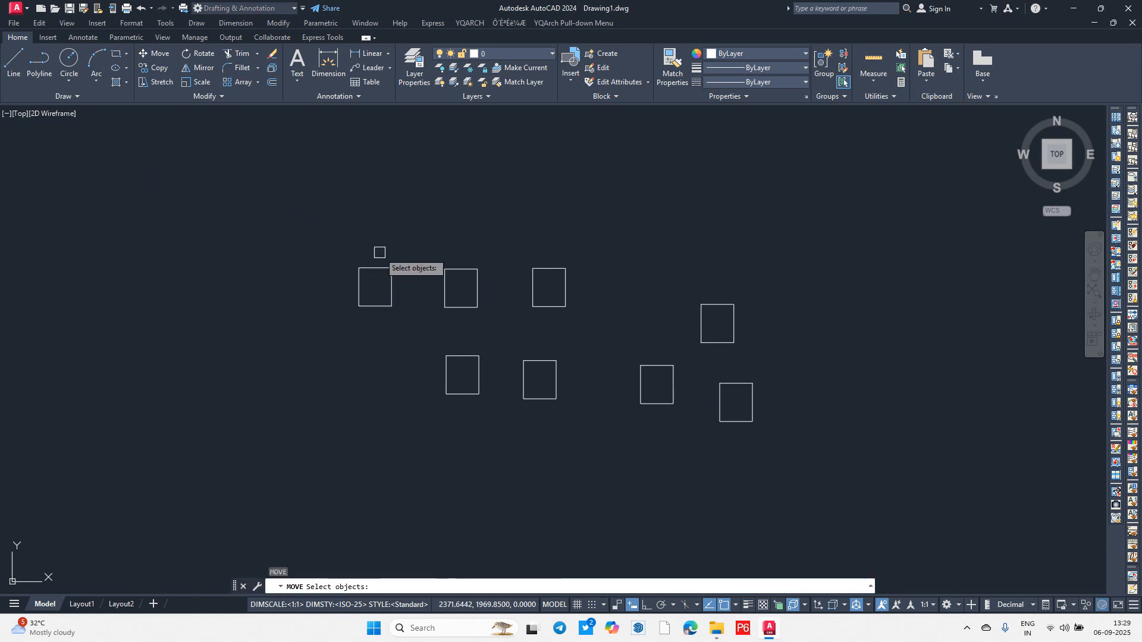
pyautogui.press('Return')
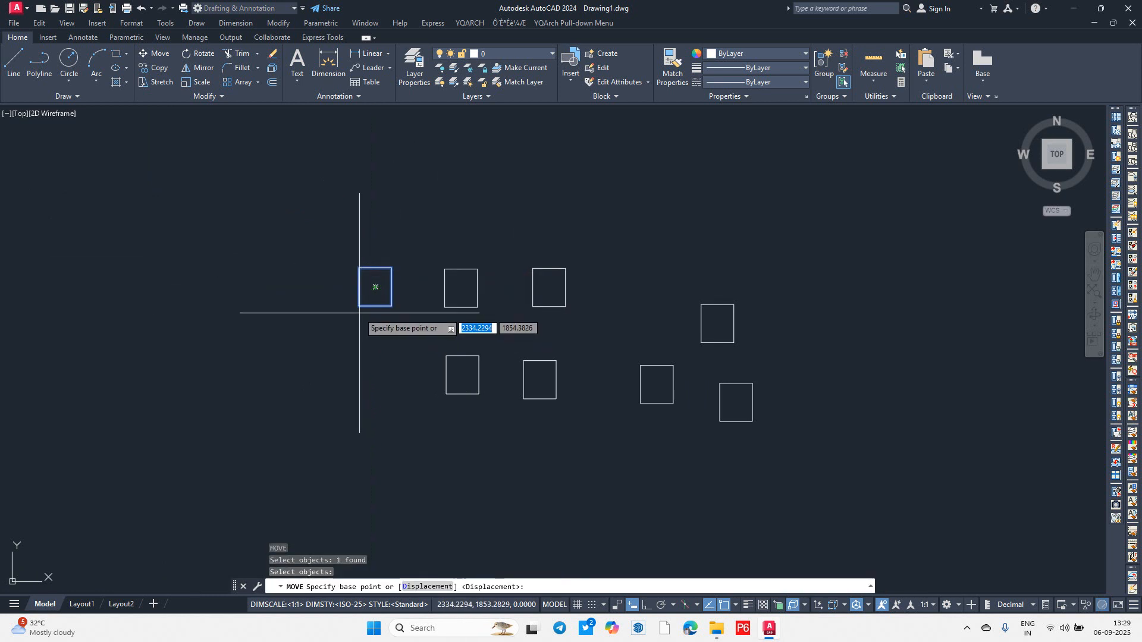
pyautogui.click(375, 287)
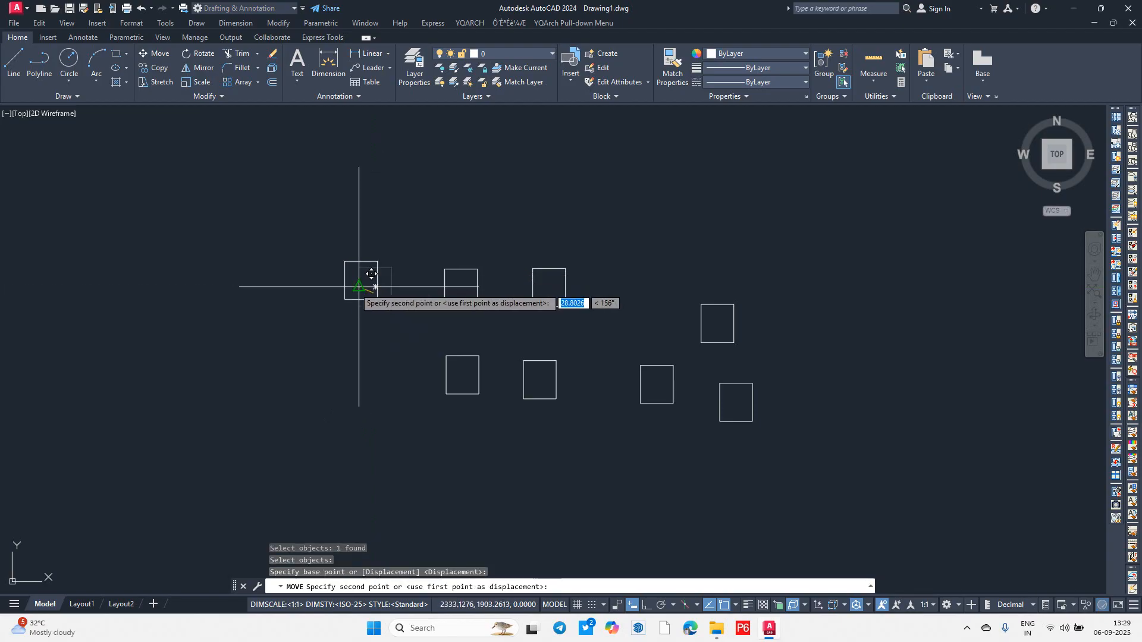
pyautogui.click(209, 284)
pyautogui.click(133, 237)
pyautogui.click(285, 303)
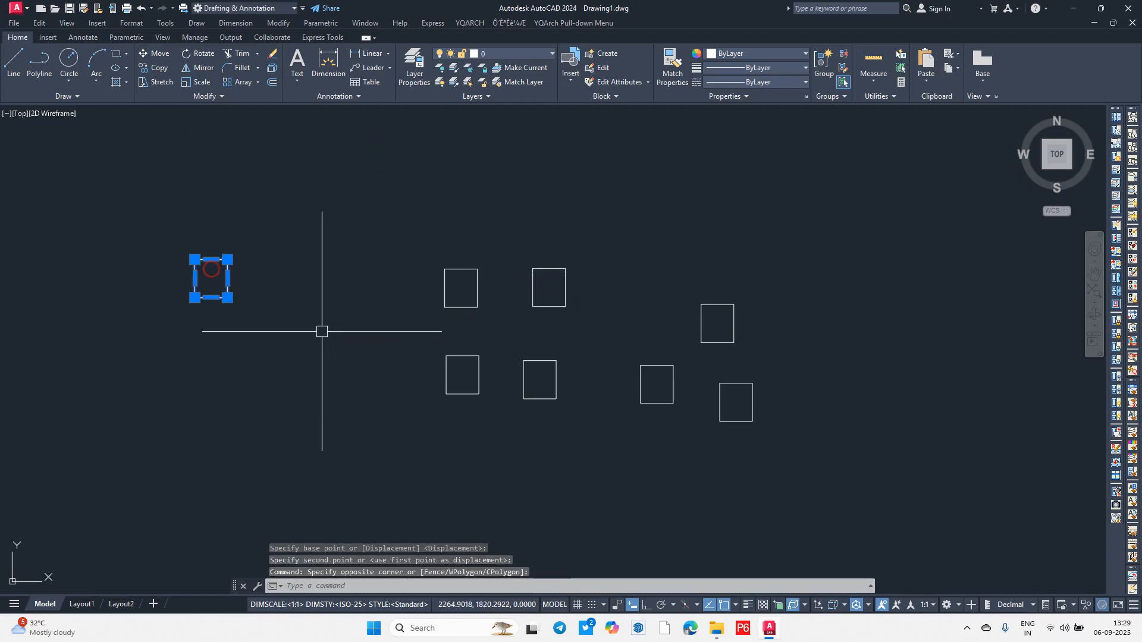
pyautogui.press('Escape')
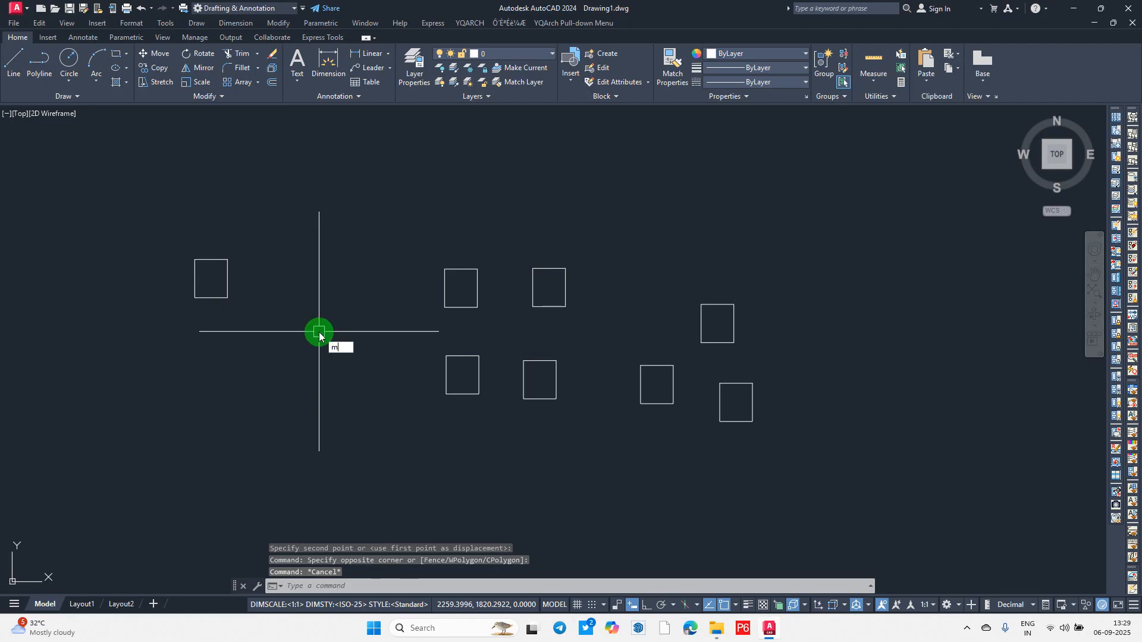
# Step: Move the far-left rectangle by its centre horizontally back towards the copied rectangles, leaving a gap between them
pyautogui.write('m')
pyautogui.press('Escape')
pyautogui.write('m')
pyautogui.press('Return')
pyautogui.click(130, 186)
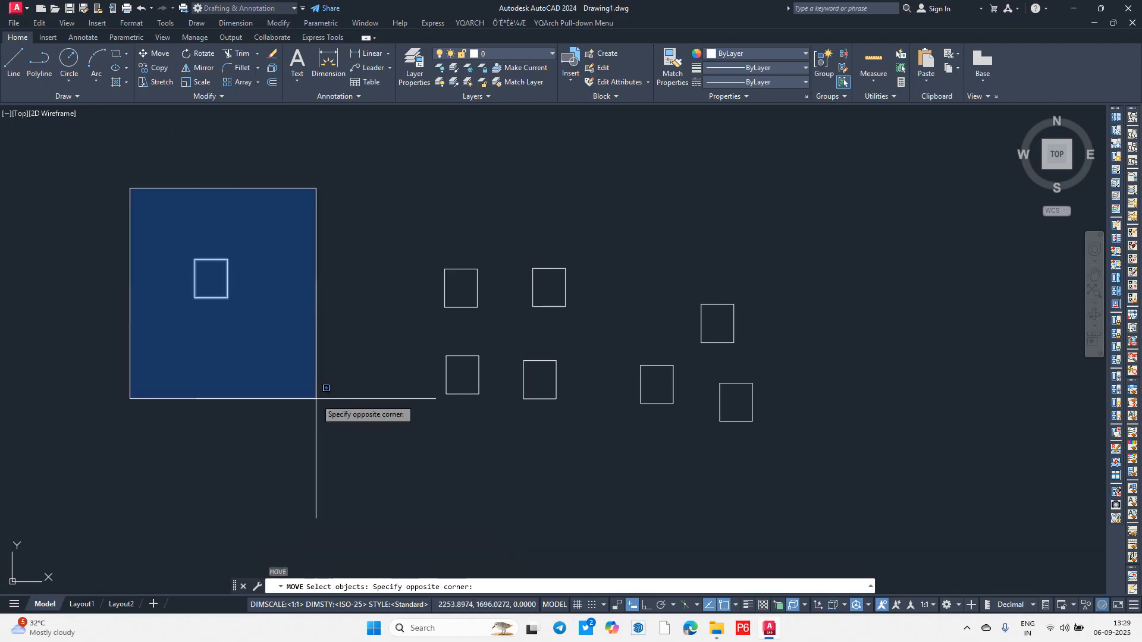
pyautogui.click(316, 398)
pyautogui.press('Return')
pyautogui.click(211, 279)
pyautogui.click(324, 279)
pyautogui.press('Escape')
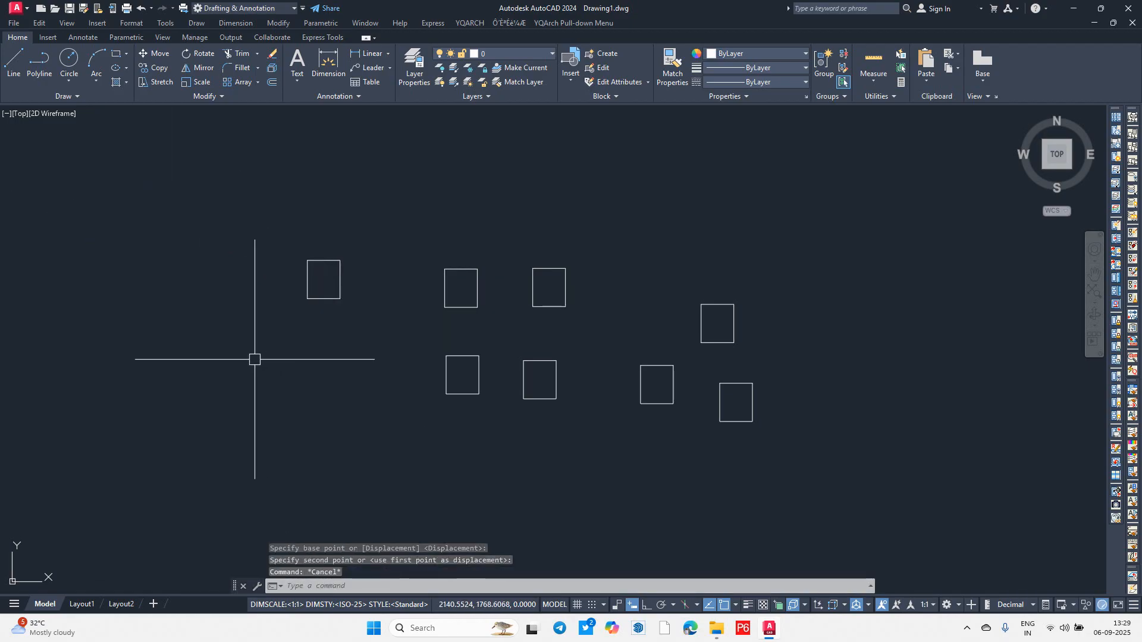
# Step: Move the far-left rectangle by its lower-left corner diagonally down and to the left
pyautogui.scroll(3, 341, 344)
pyautogui.write('m')
pyautogui.press('Return')
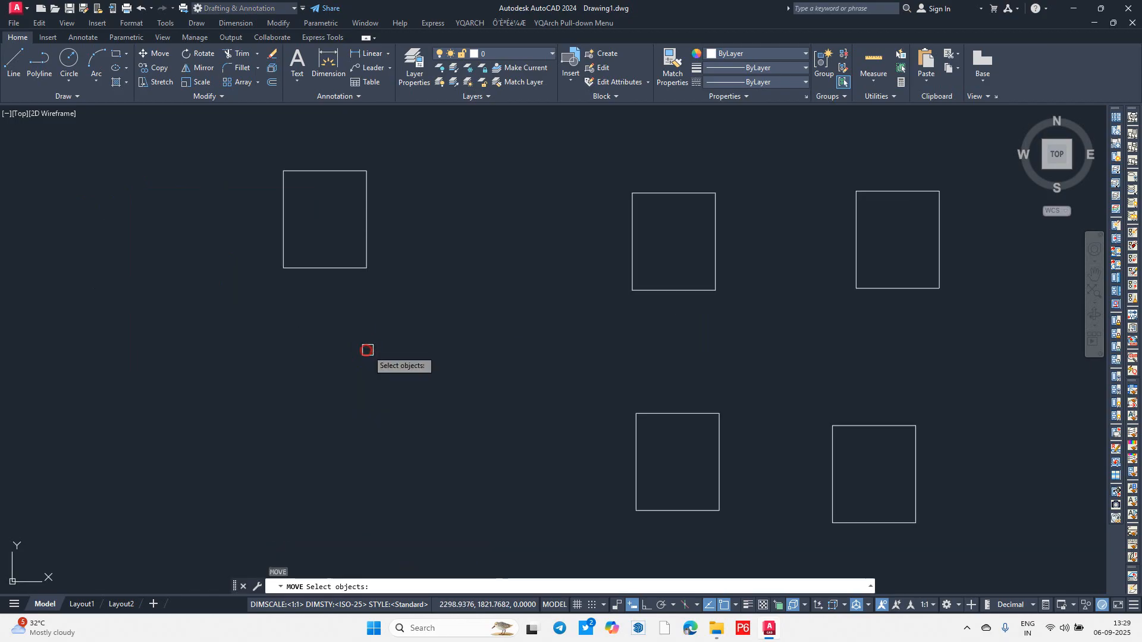
pyautogui.click(309, 268)
pyautogui.press('Return')
pyautogui.click(283, 268)
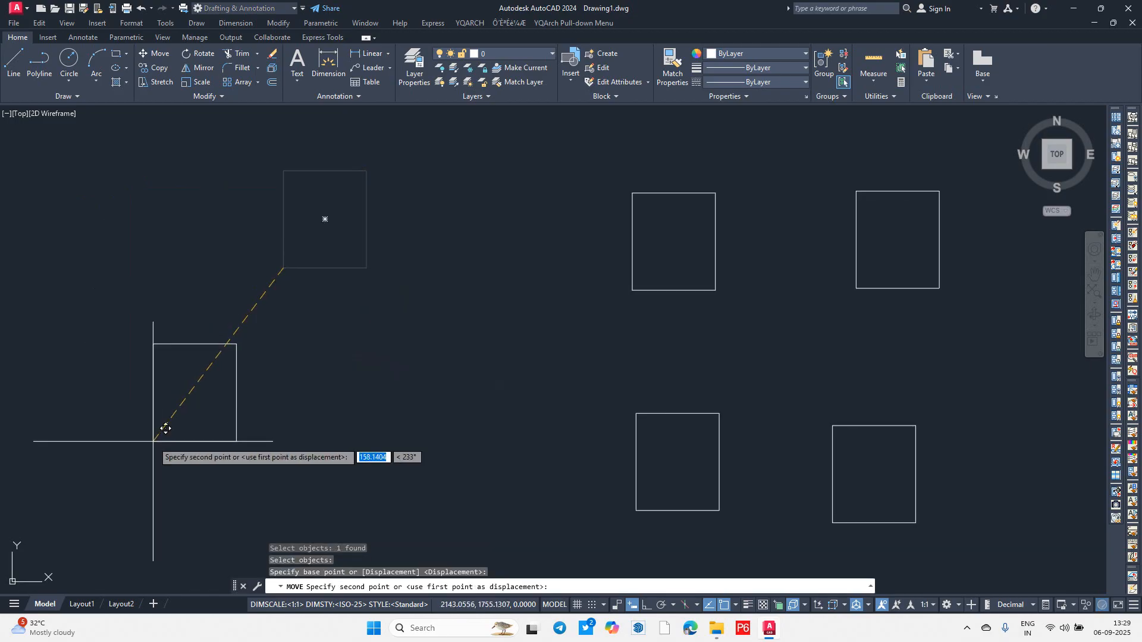
pyautogui.click(153, 442)
pyautogui.press('Escape')
pyautogui.scroll(-2, 341, 320)
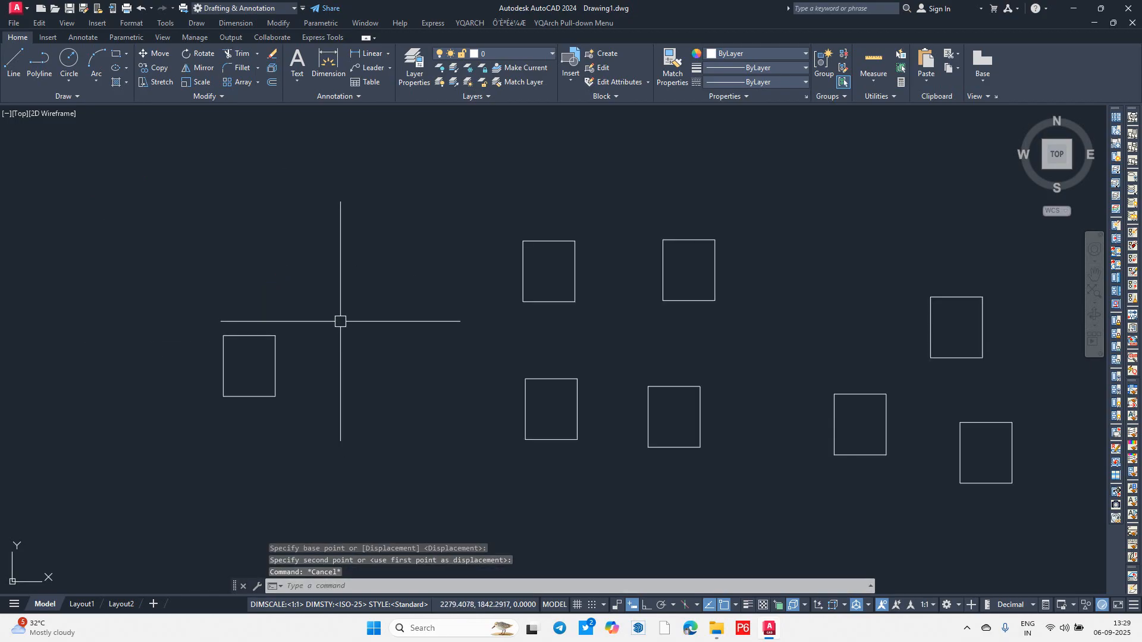
# Step: Erase all the rectangles from the drawing
pyautogui.scroll(-2, 515, 356)
pyautogui.moveTo(615, 360); pyautogui.dragTo(535, 338, button='middle')
pyautogui.click(149, 173)
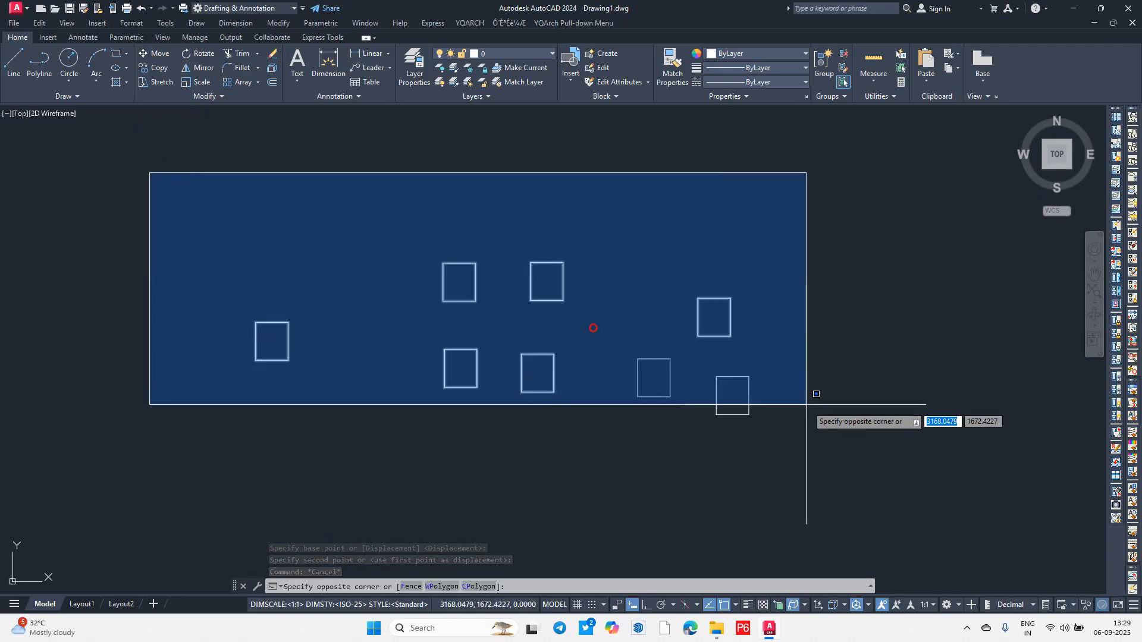
pyautogui.click(854, 452)
pyautogui.press('Delete')
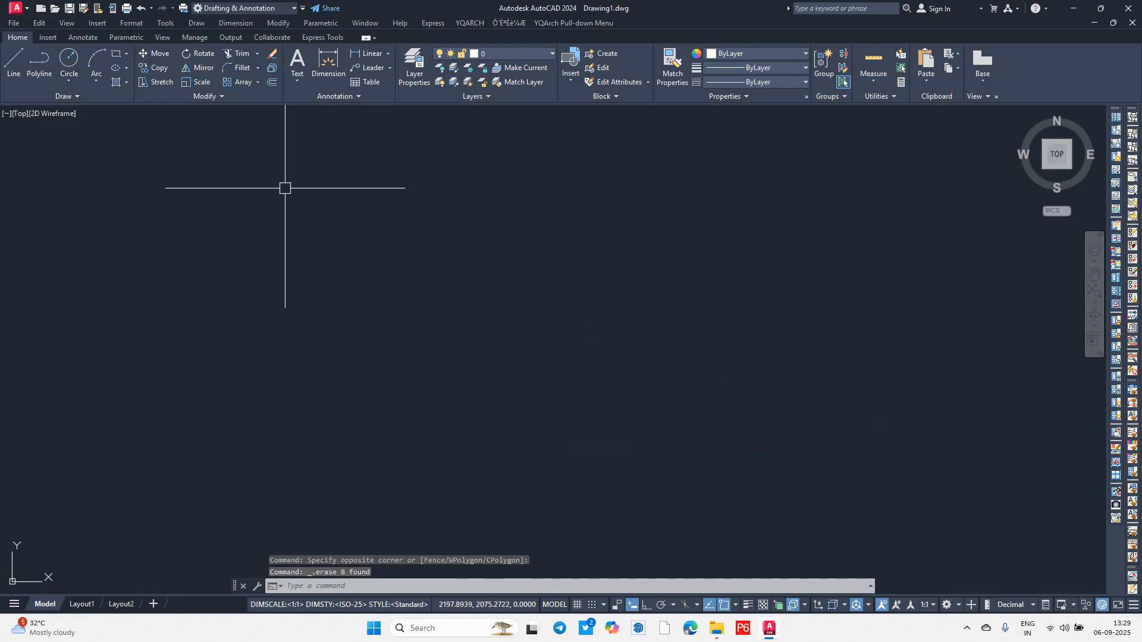
# Step: With Ortho on, draw an open stepped polyline of five segments running right, down, left, down and right
pyautogui.press('Return')
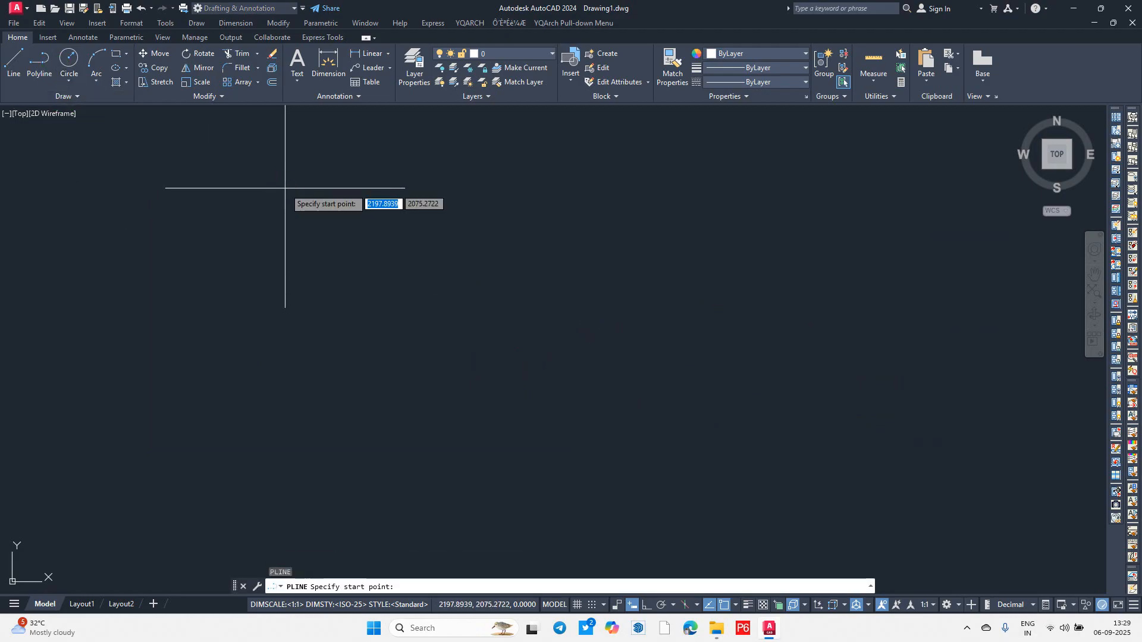
pyautogui.click(192, 215)
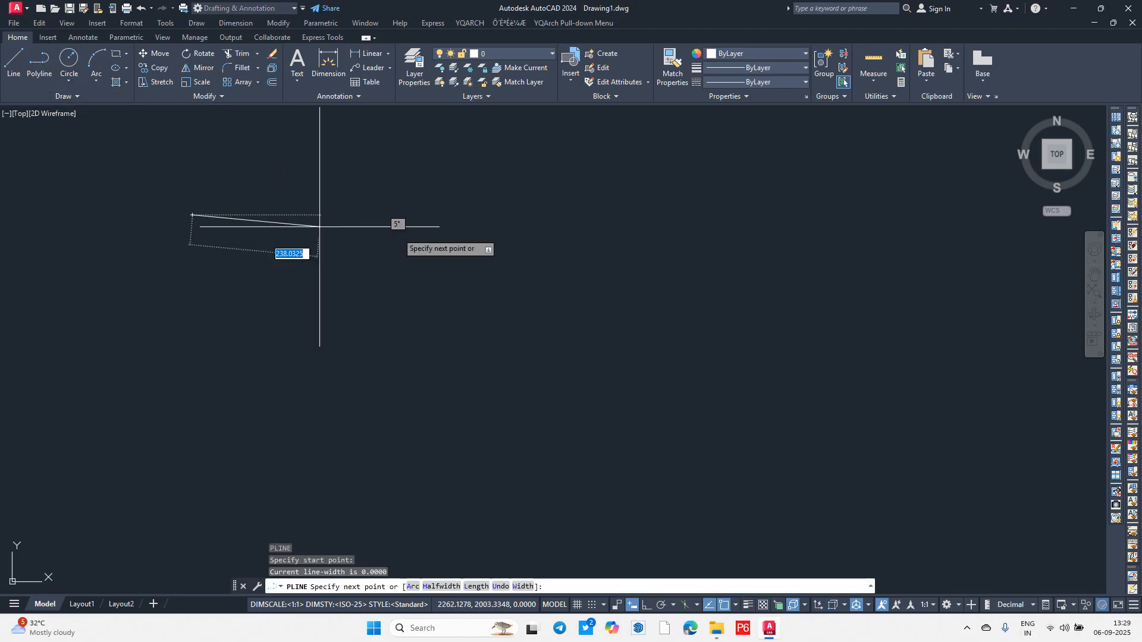
pyautogui.click(646, 606)
pyautogui.click(466, 214)
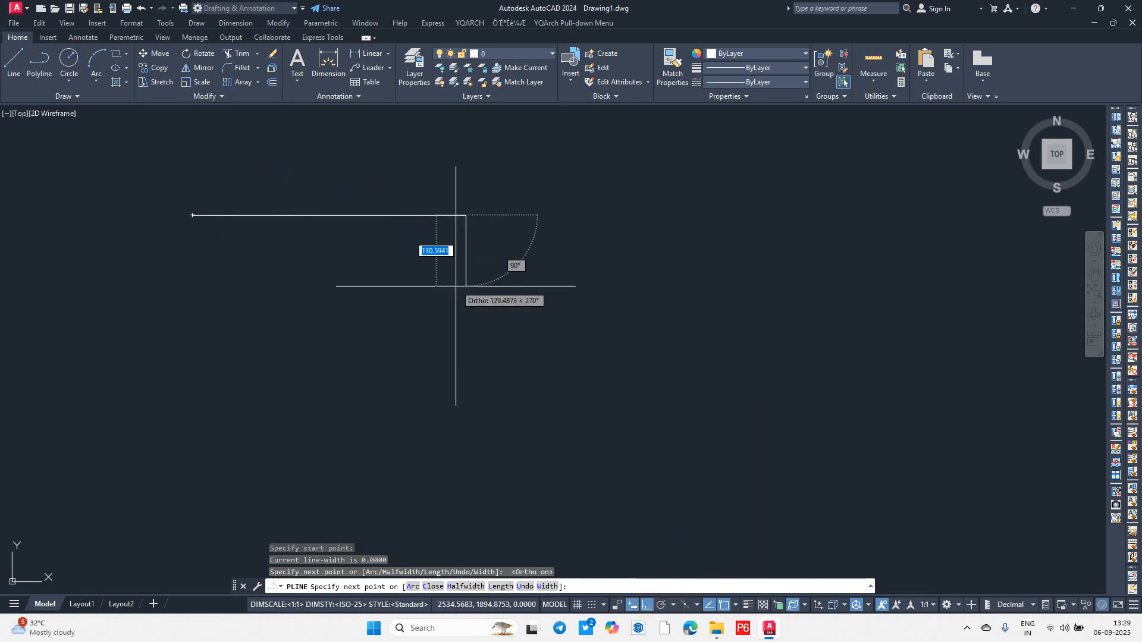
pyautogui.click(466, 288)
pyautogui.click(318, 288)
pyautogui.click(318, 377)
pyautogui.click(437, 376)
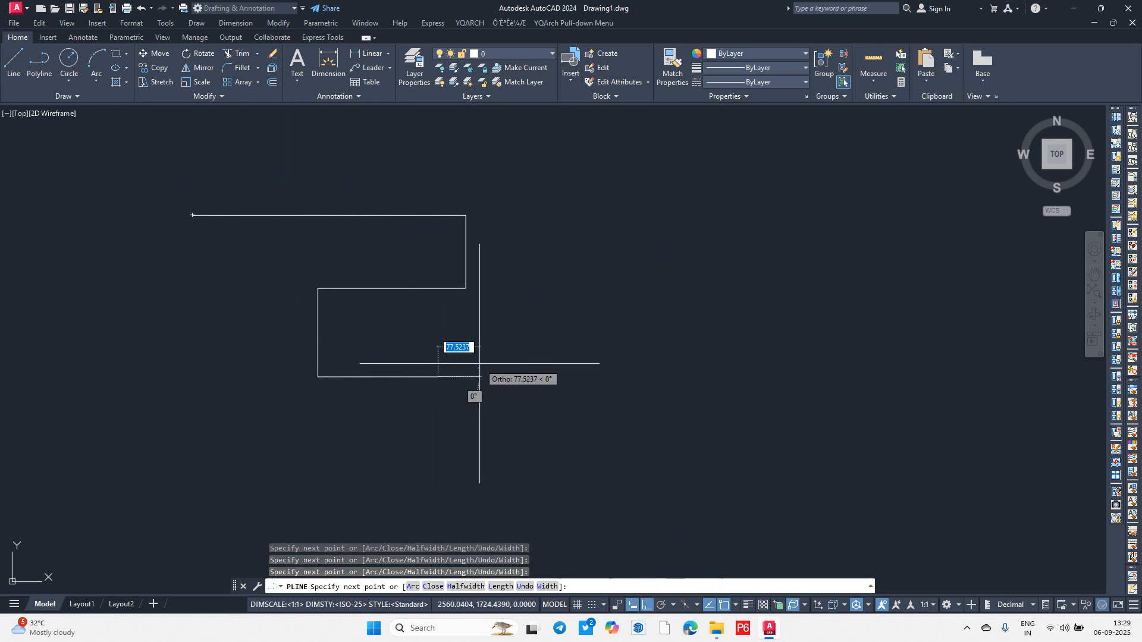
pyautogui.press('Escape')
# Step: Beside the polyline, draw a similar stepped chain of six Line segments running right, down, left, down, right and down
pyautogui.press('l')
pyautogui.press('Return')
pyautogui.click(571, 201)
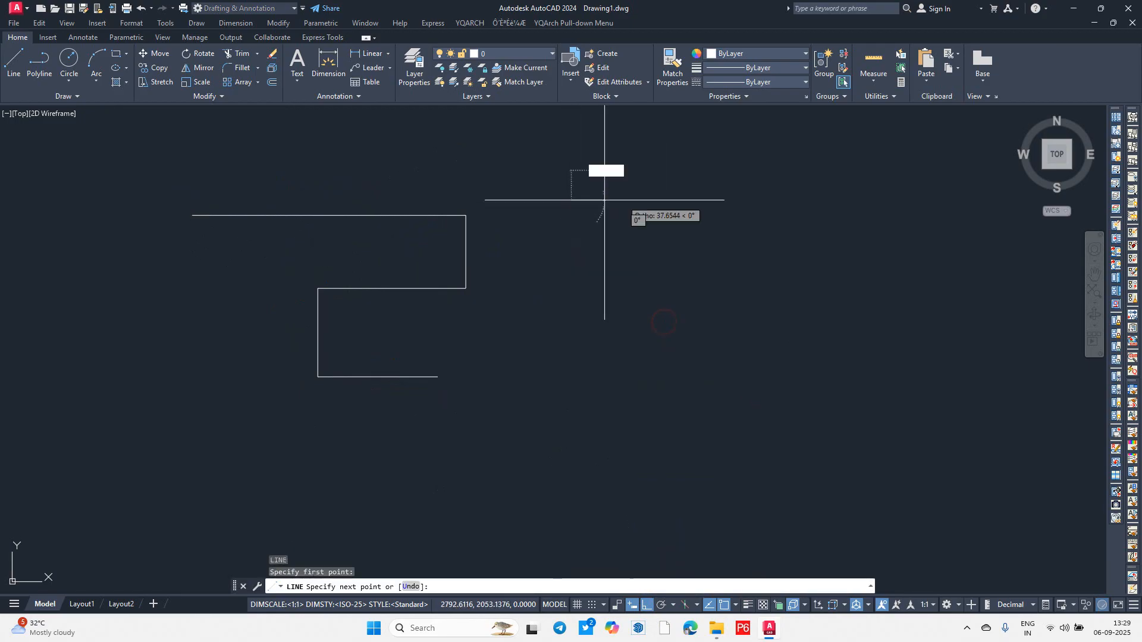
pyautogui.click(733, 200)
pyautogui.click(733, 275)
pyautogui.click(644, 275)
pyautogui.click(643, 332)
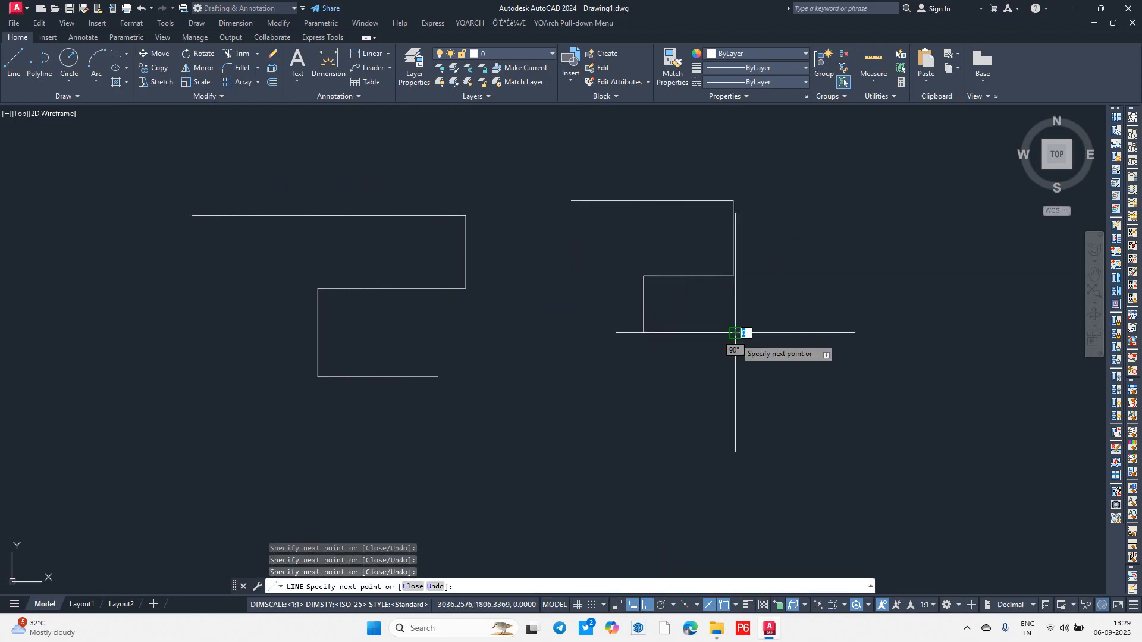
pyautogui.click(735, 333)
pyautogui.click(735, 395)
pyautogui.press('Return')
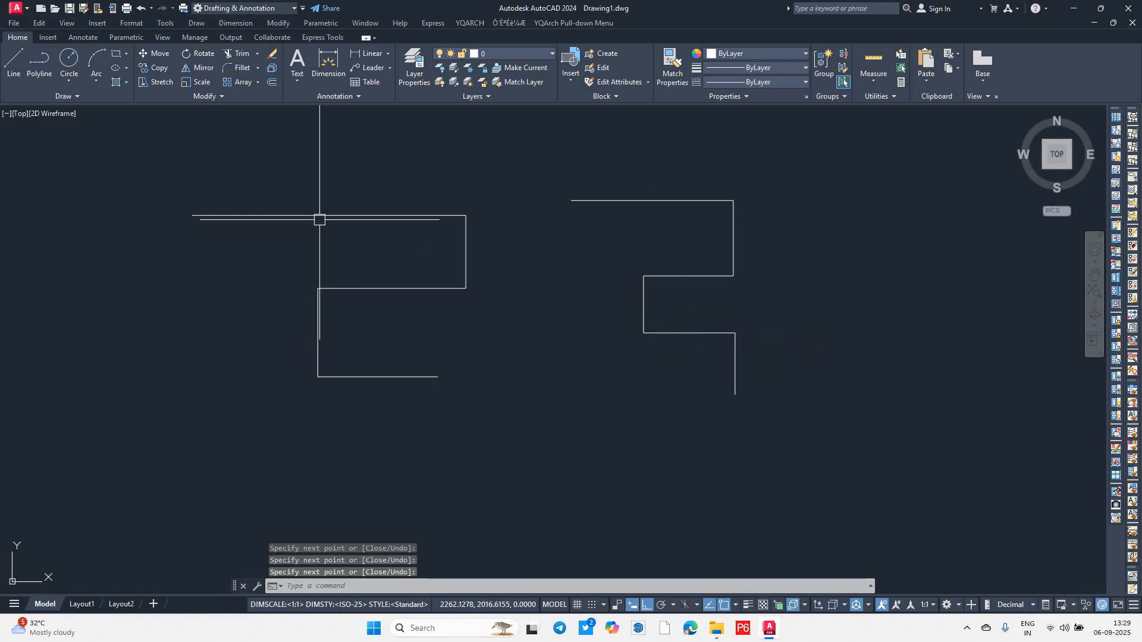
# Step: Compare how the stepped polyline and the chain of separate lines select, then clear the selection
pyautogui.click(322, 215)
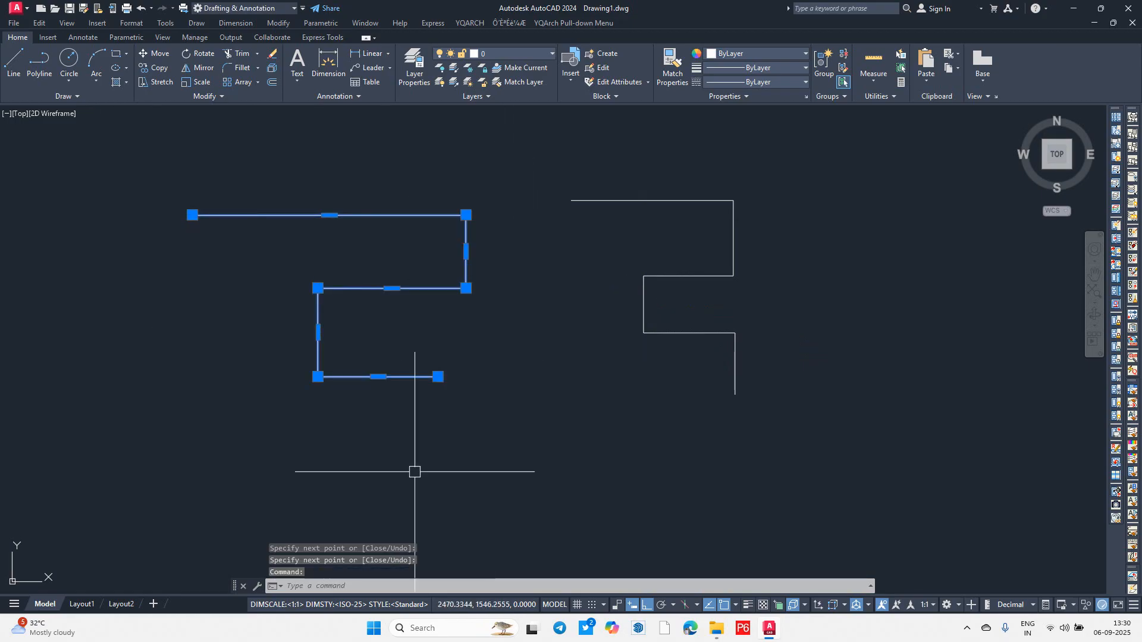
pyautogui.press('Escape')
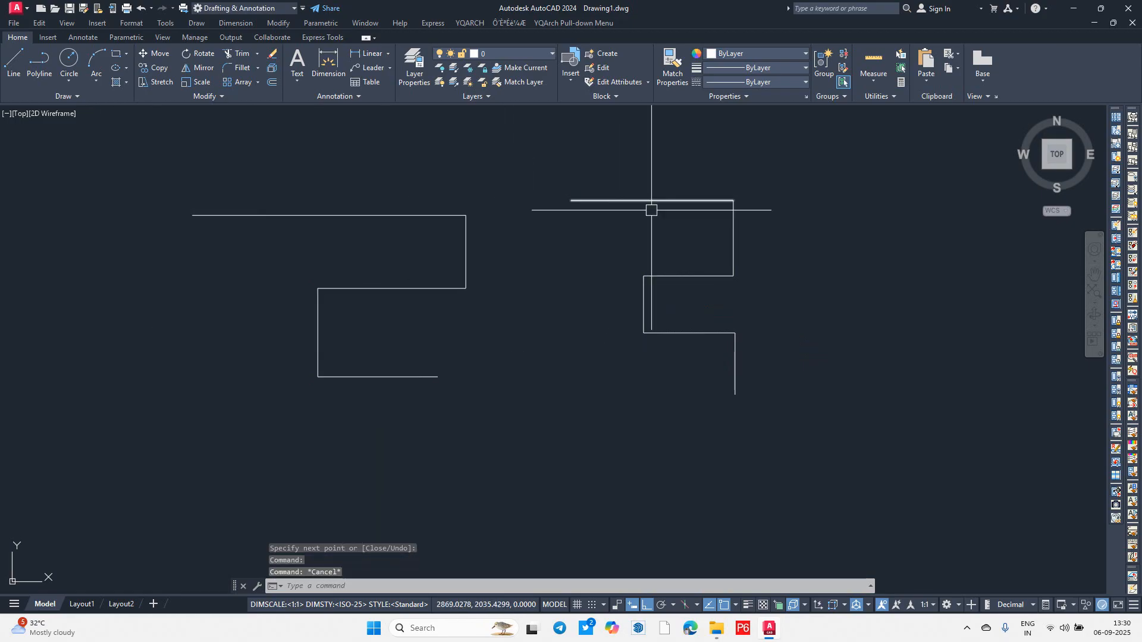
pyautogui.click(615, 199)
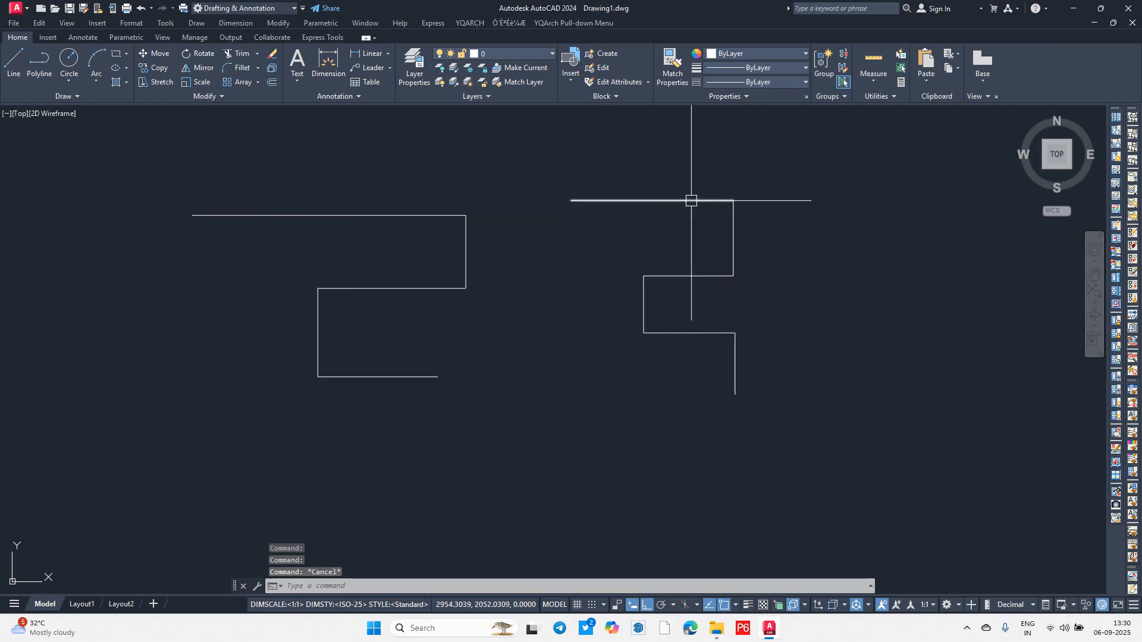
pyautogui.press('Escape')
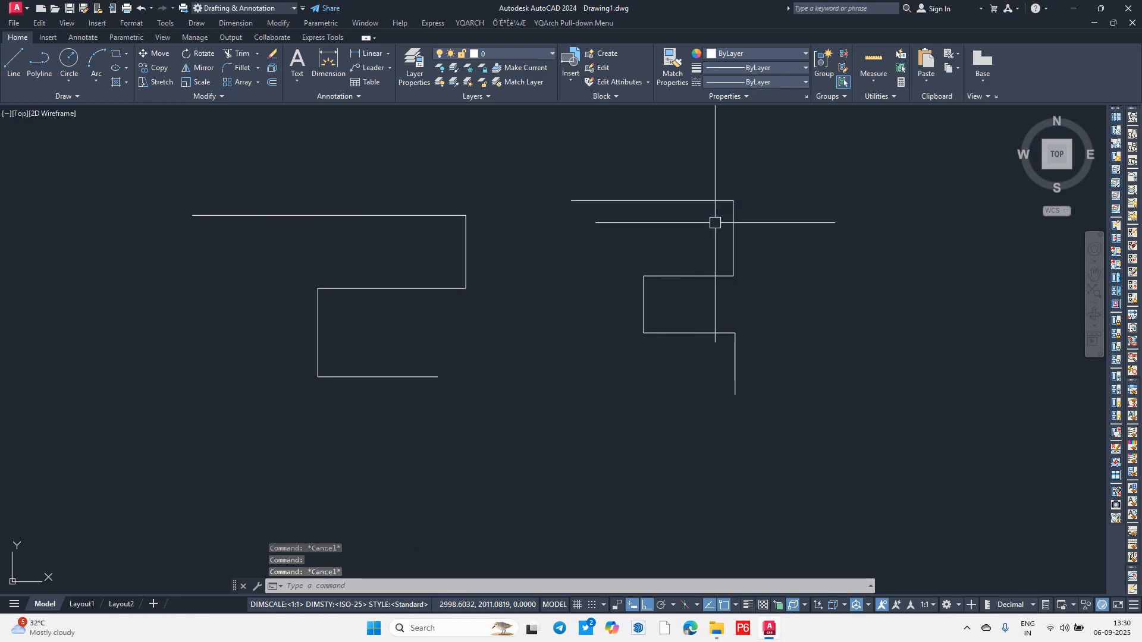
pyautogui.click(830, 492)
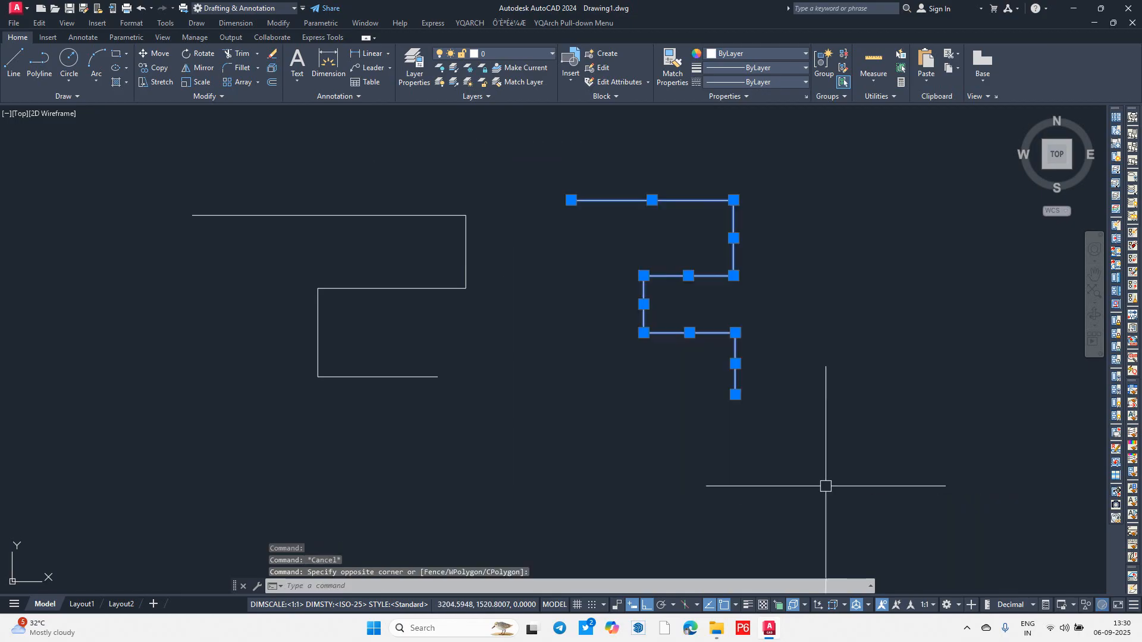
pyautogui.press('Escape')
# Step: Start a polyline to the right of the line chain and set its starting and ending widths to 50
pyautogui.write('p')
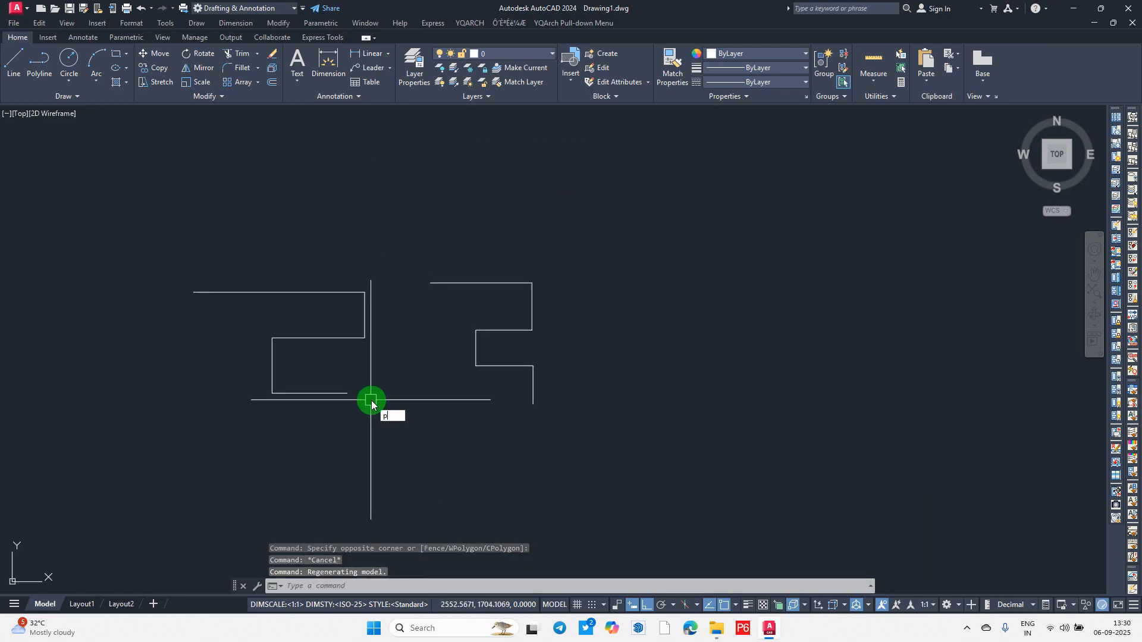
pyautogui.press('Return')
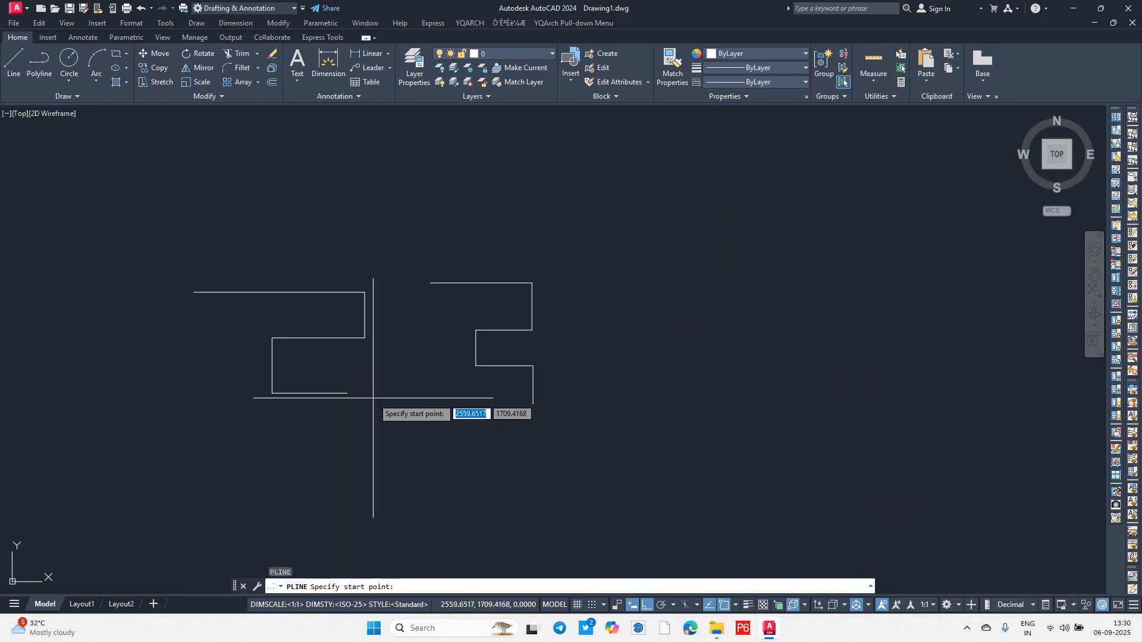
pyautogui.scroll(3, 433, 336)
pyautogui.click(452, 276)
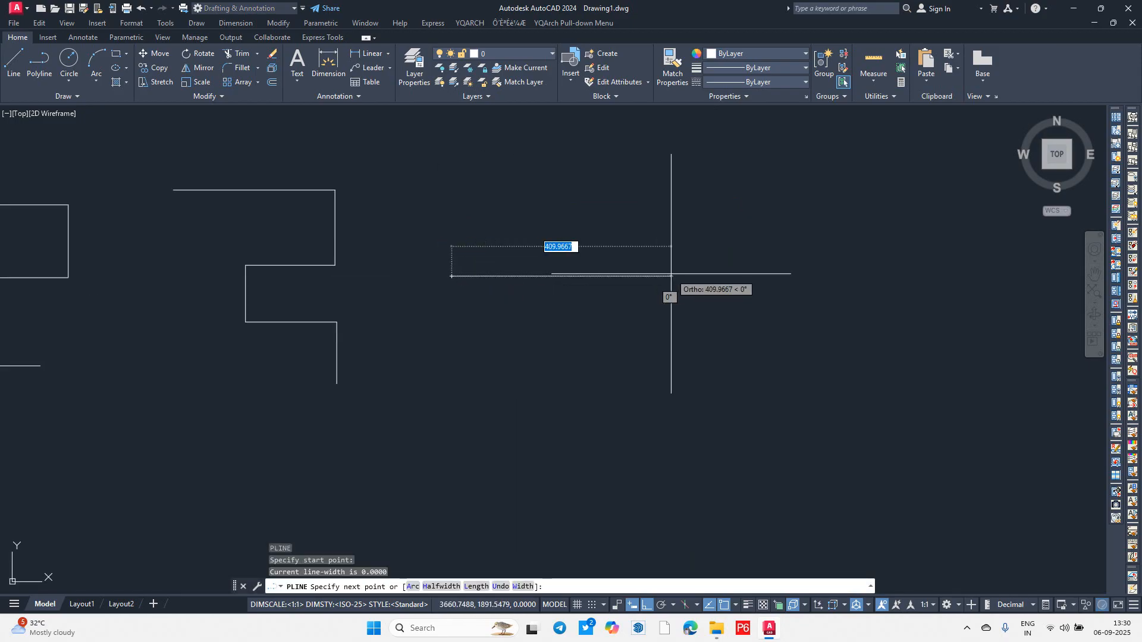
pyautogui.write('w')
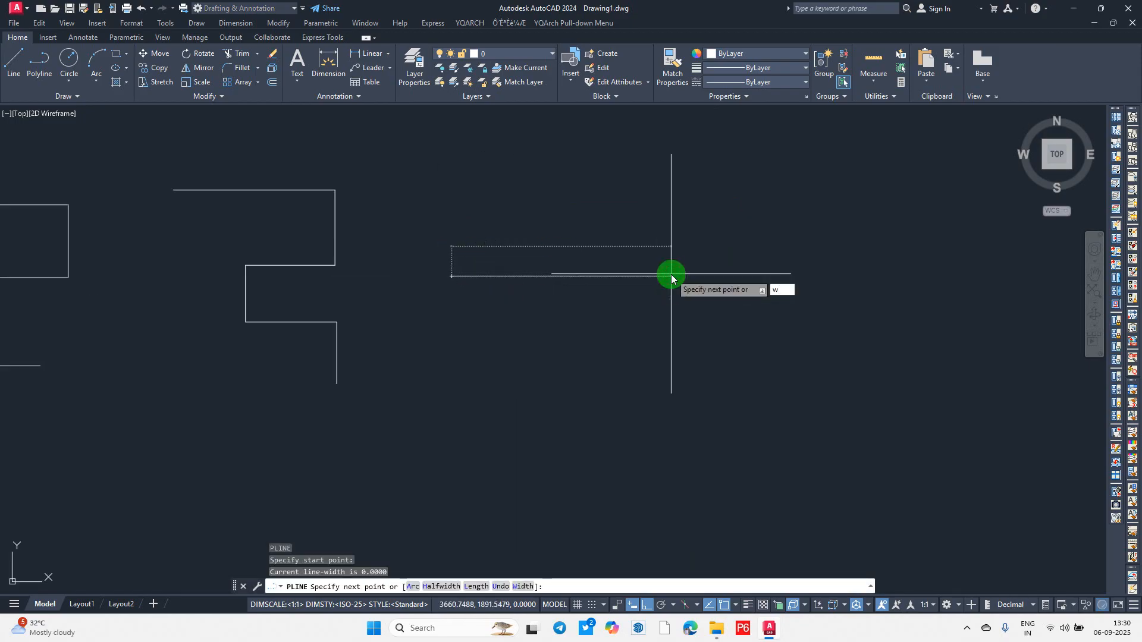
pyautogui.press('Return')
pyautogui.write('5')
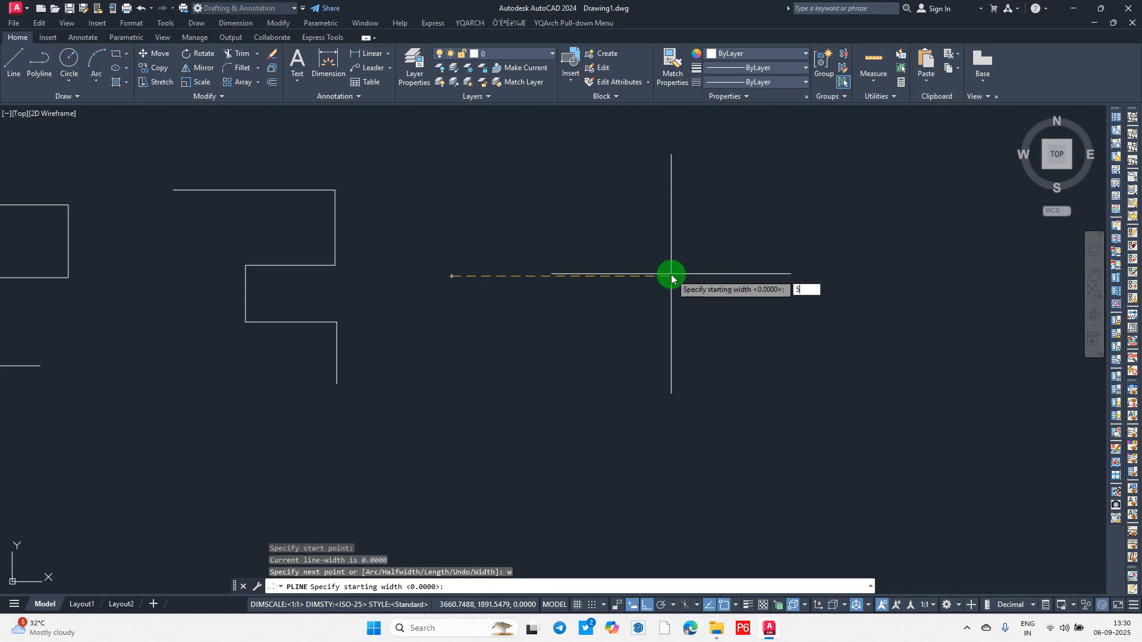
pyautogui.write('0')
pyautogui.press('Return')
pyautogui.write('5')
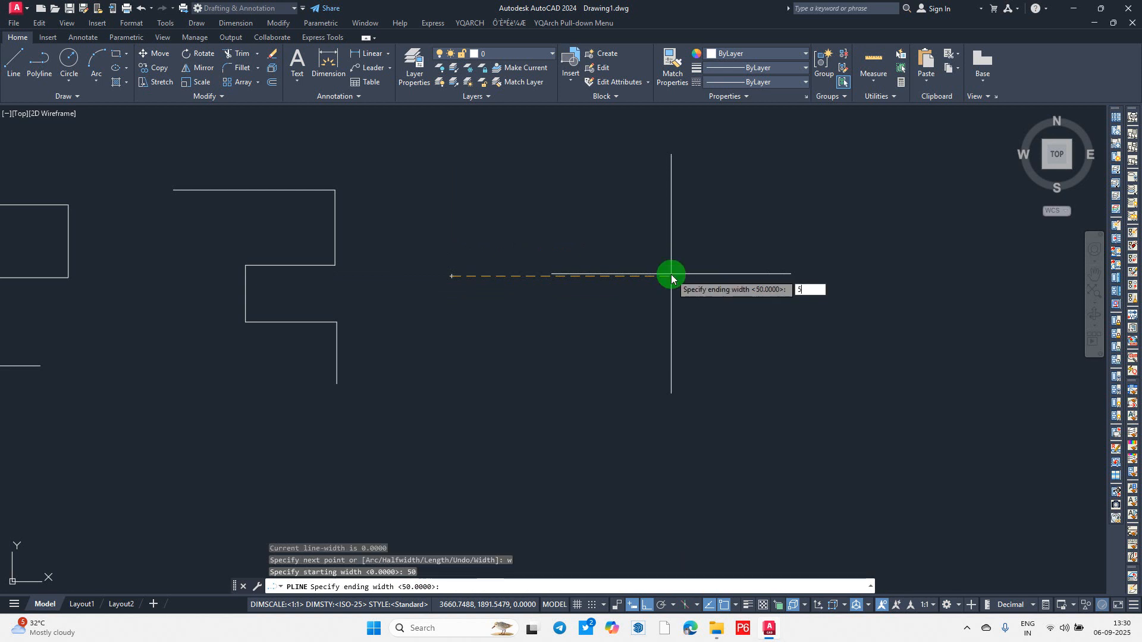
pyautogui.write('0')
pyautogui.press('Return')
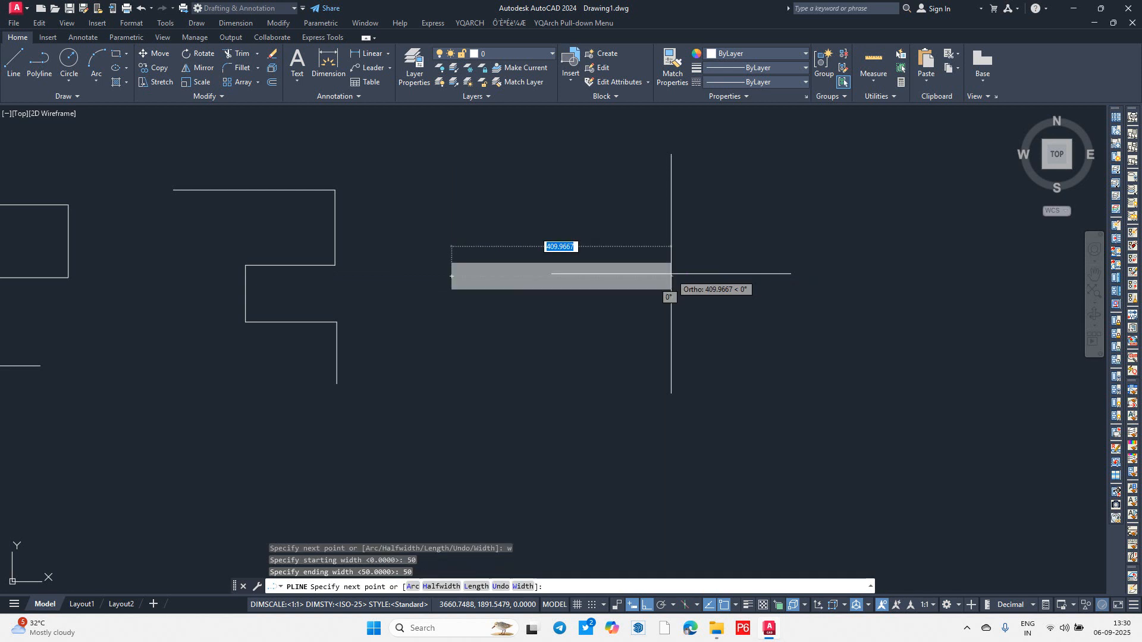
# Step: Draw the wide polyline's segments right, down, left, down and left, then close it back to its start point
pyautogui.scroll(-2, 711, 321)
pyautogui.moveTo(712, 321); pyautogui.dragTo(448, 314, button='middle')
pyautogui.click(721, 262)
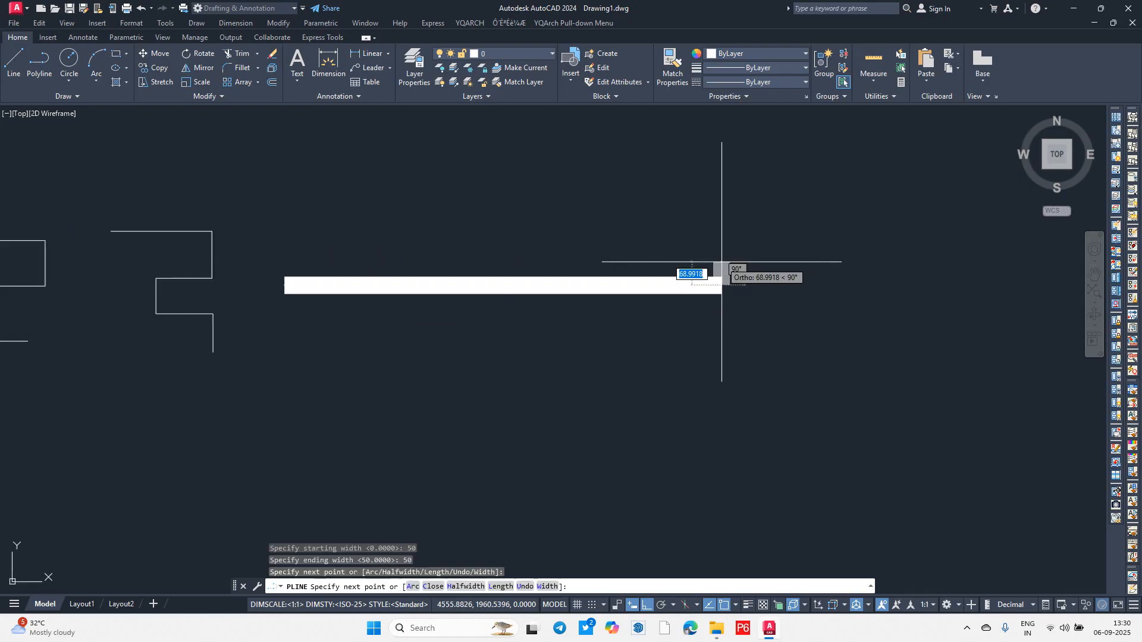
pyautogui.click(721, 394)
pyautogui.click(533, 394)
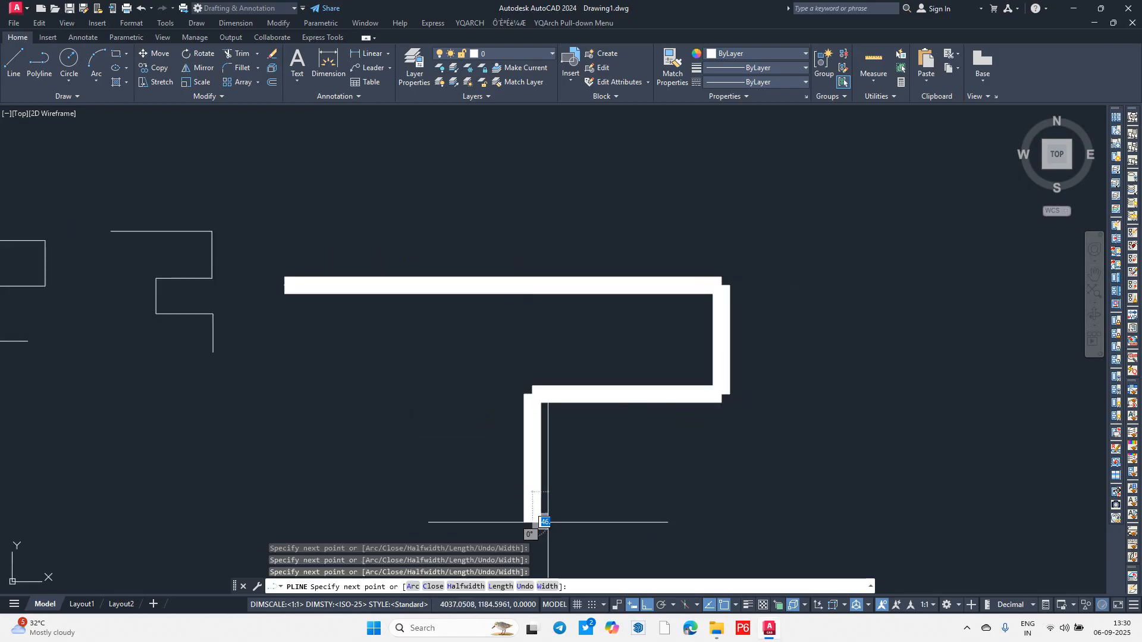
pyautogui.click(548, 523)
pyautogui.click(363, 523)
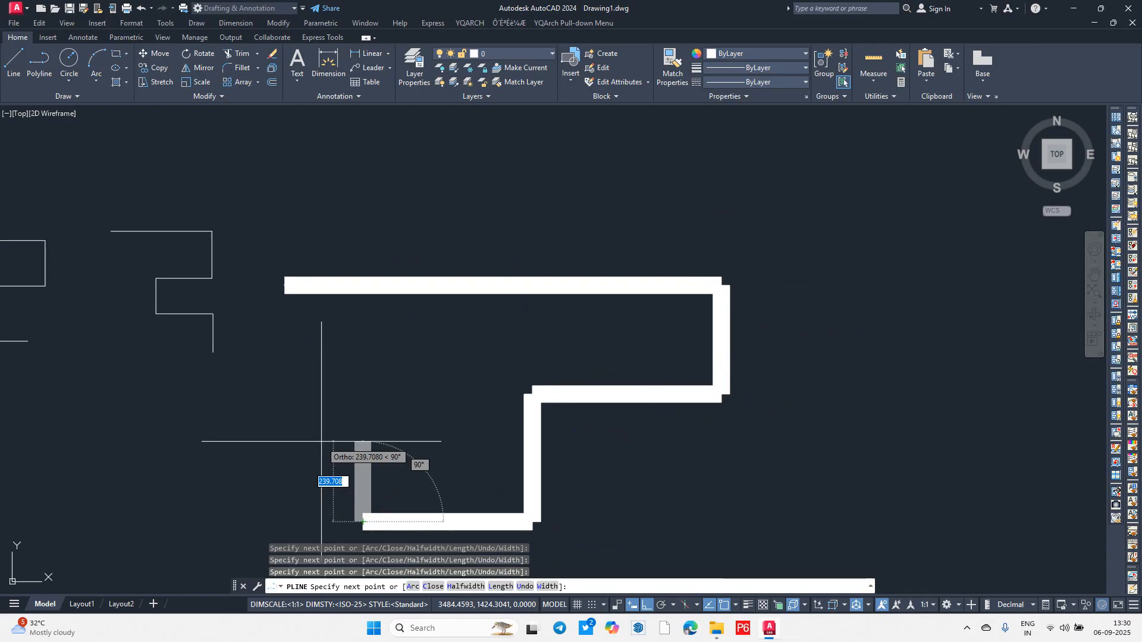
pyautogui.press('Return')
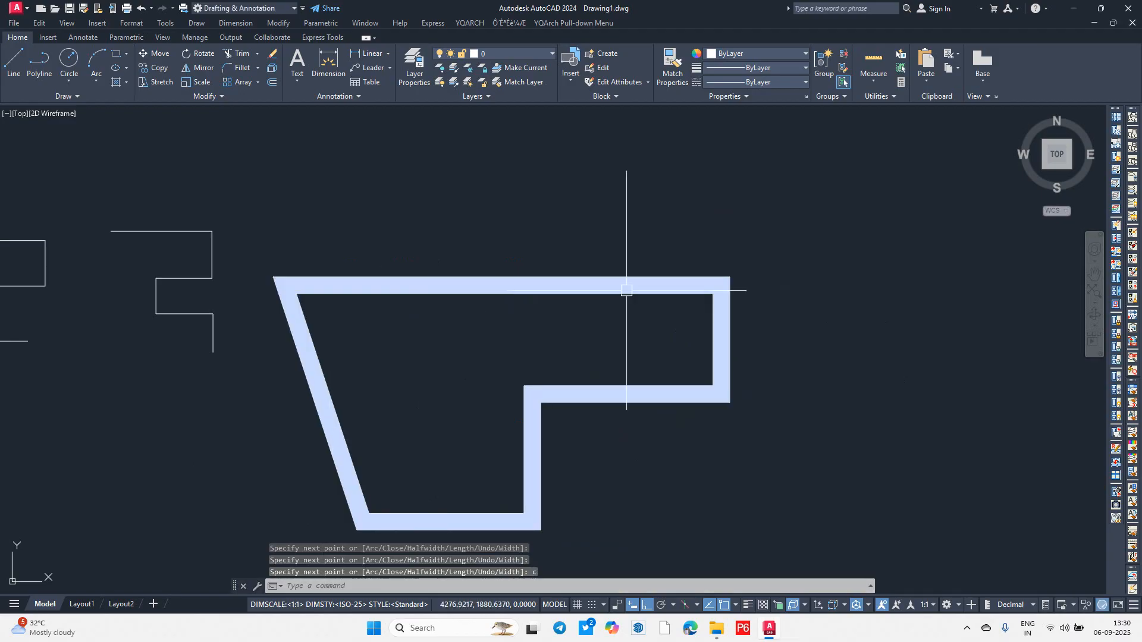
pyautogui.scroll(-2, 627, 288)
pyautogui.moveTo(409, 331); pyautogui.dragTo(582, 335, button='middle')
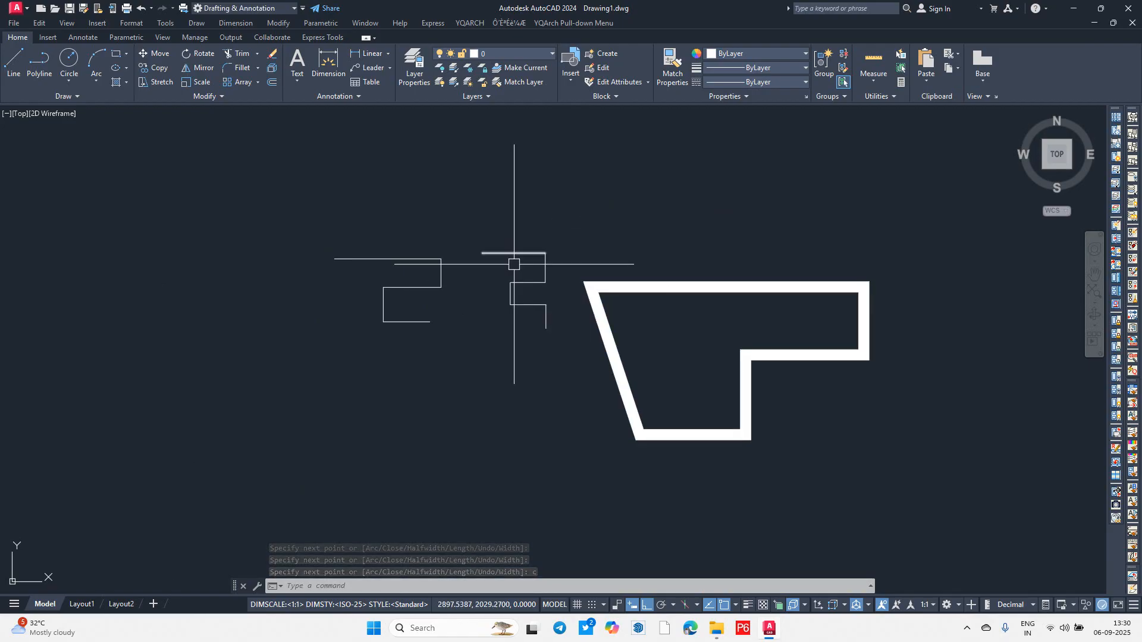
pyautogui.scroll(4, 500, 300)
pyautogui.moveTo(497, 308); pyautogui.dragTo(688, 267, button='middle')
pyautogui.scroll(-4, 529, 244)
pyautogui.moveTo(564, 276); pyautogui.dragTo(547, 291, button='middle')
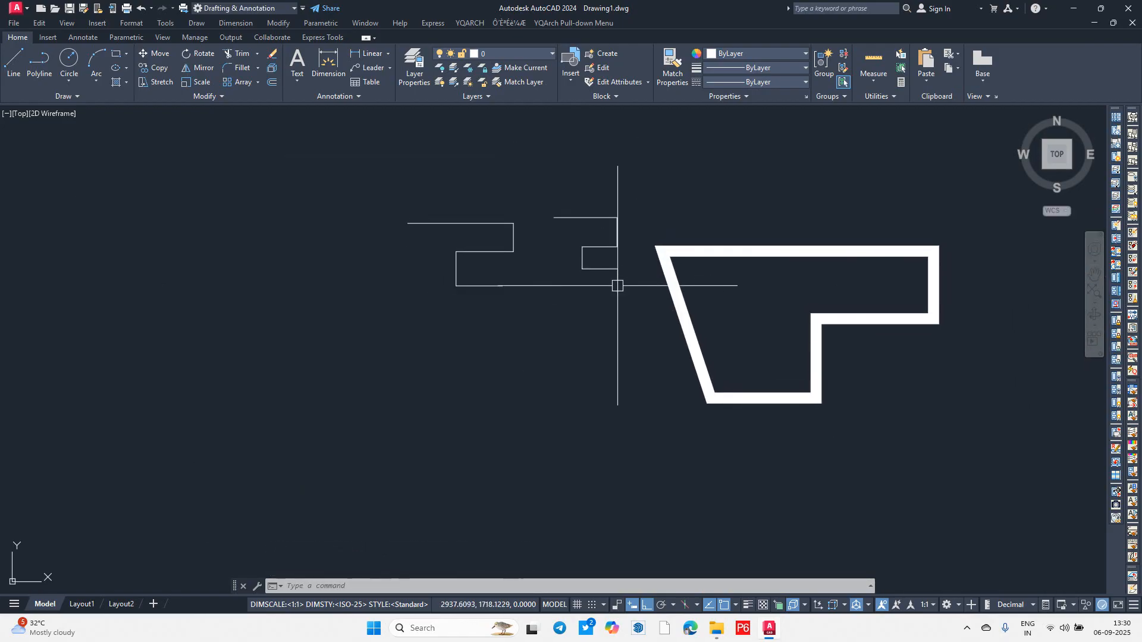
# Step: Left of the stepped polyline, draw a horizontal polyline segment rightward with starting and ending widths of 0
pyautogui.moveTo(682, 309); pyautogui.dragTo(758, 309, button='middle')
pyautogui.scroll(2, 250, 309)
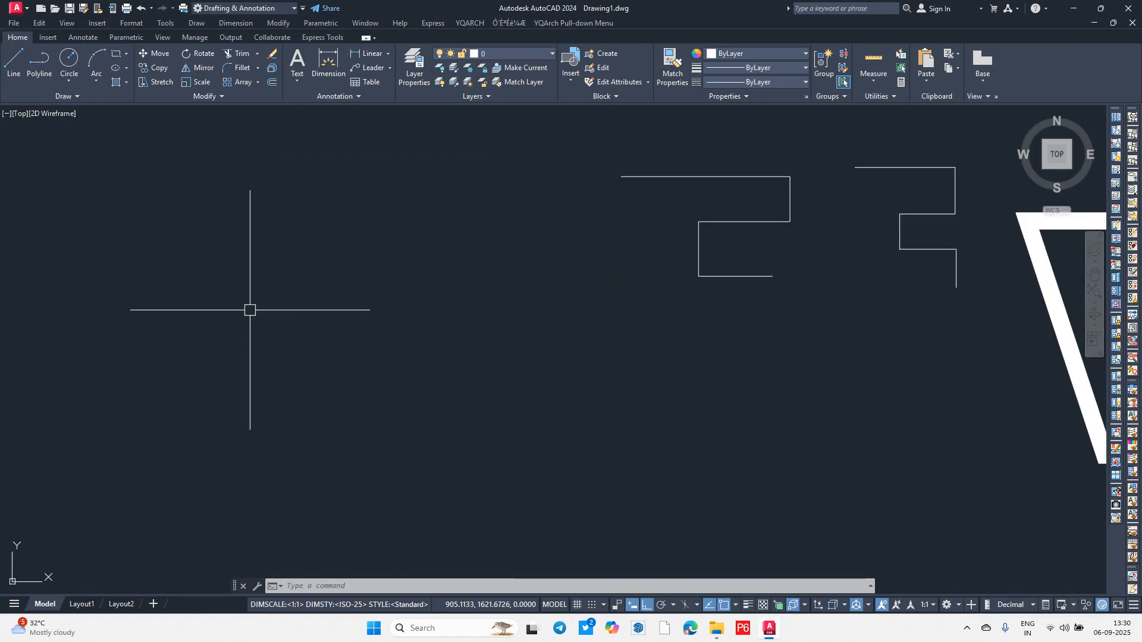
pyautogui.press('Return')
pyautogui.click(129, 382)
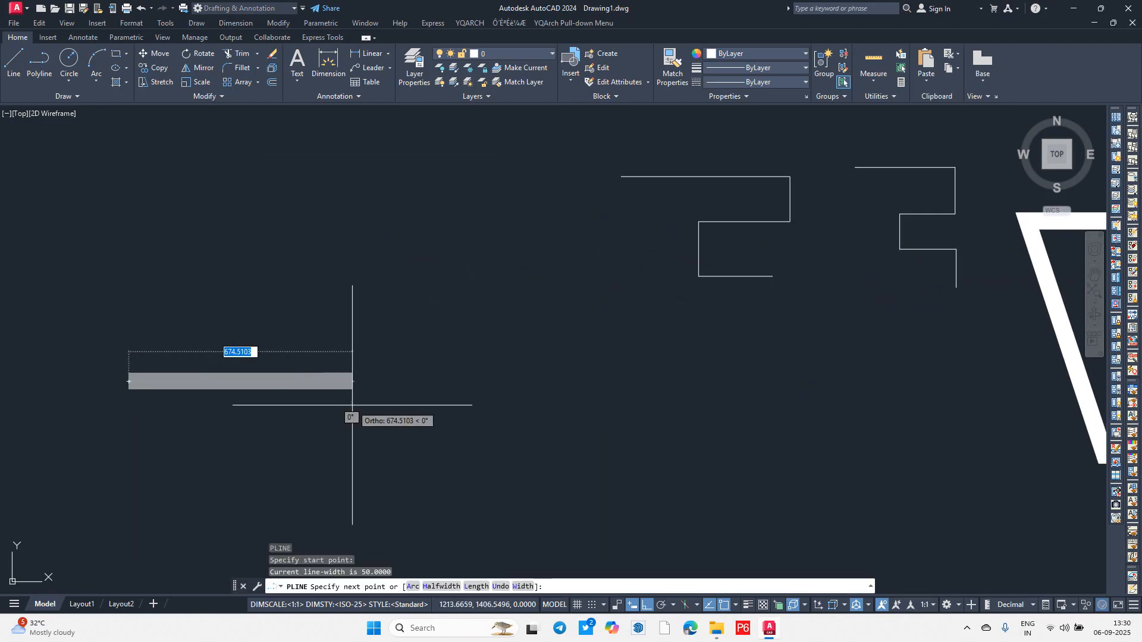
pyautogui.write('w')
pyautogui.press('Return')
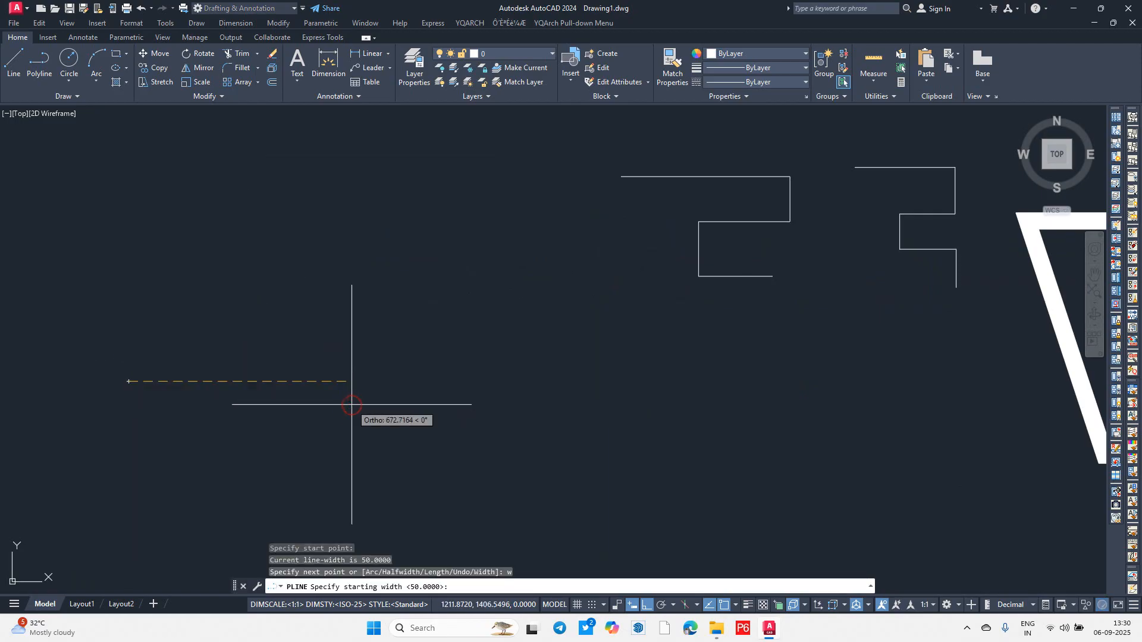
pyautogui.write('0')
pyautogui.press('Return')
pyautogui.write('0')
pyautogui.press('Return')
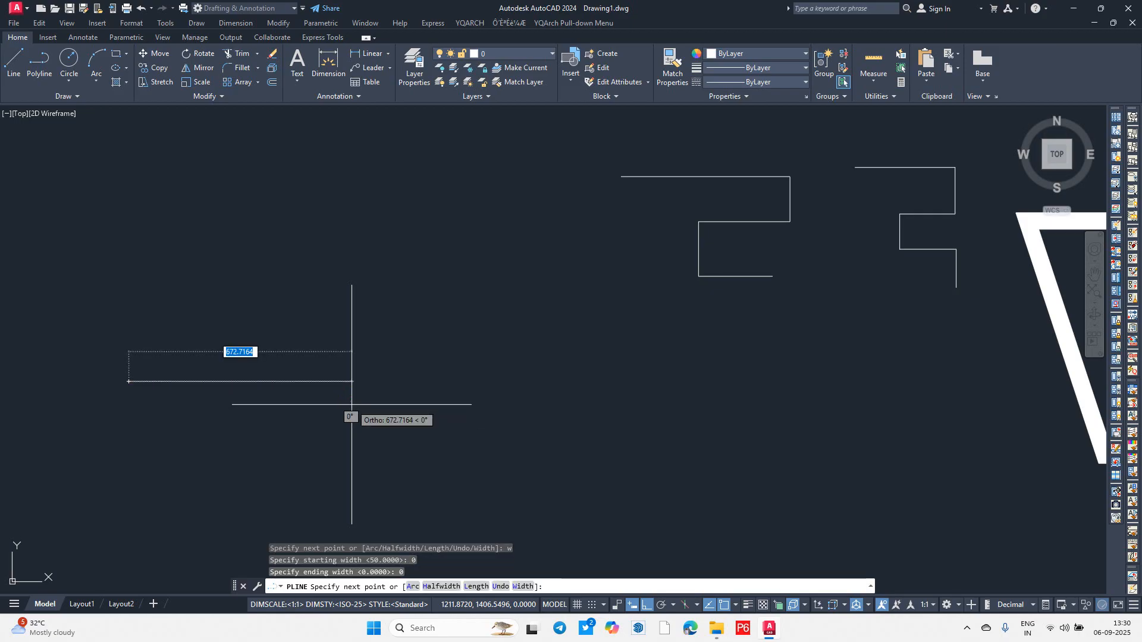
pyautogui.moveTo(191, 383); pyautogui.dragTo(538, 348, button='middle')
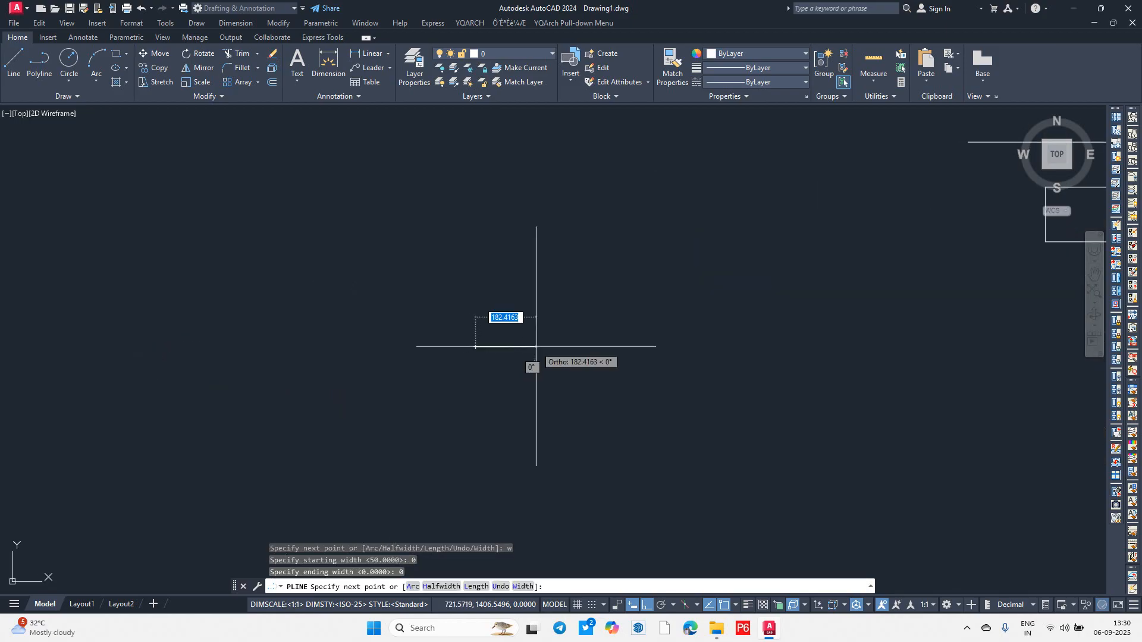
pyautogui.click(777, 344)
# Step: Extend the thin polyline with a short arrowhead segment, starting width 50 and ending width 0, and end the polyline
pyautogui.moveTo(288, 374); pyautogui.dragTo(16, 406, button='middle')
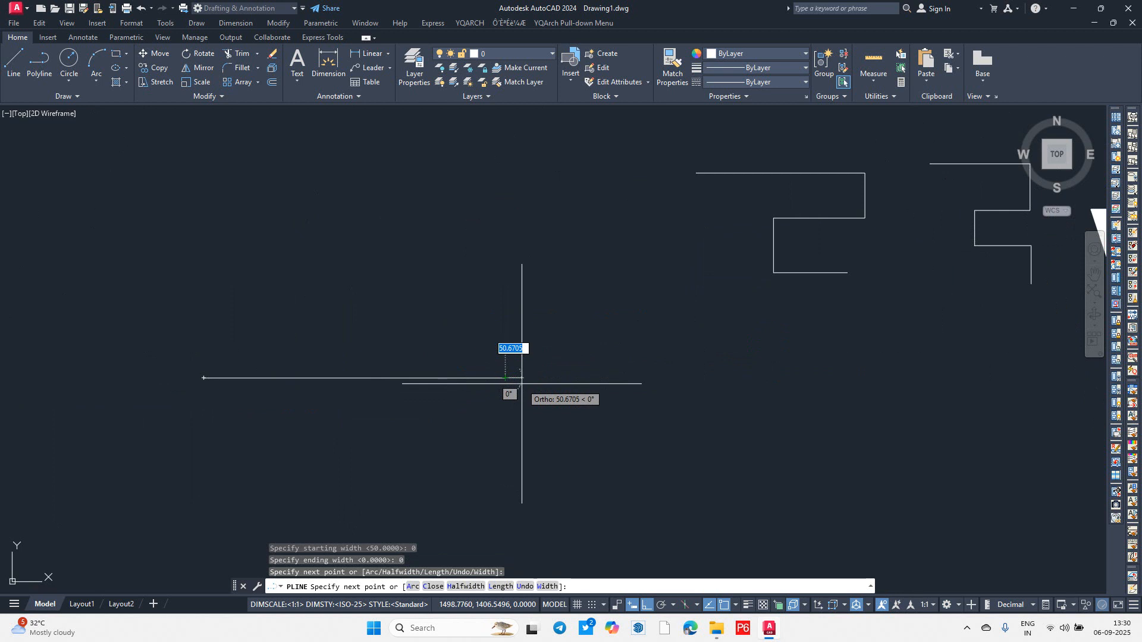
pyautogui.write('w')
pyautogui.press('Return')
pyautogui.write('50')
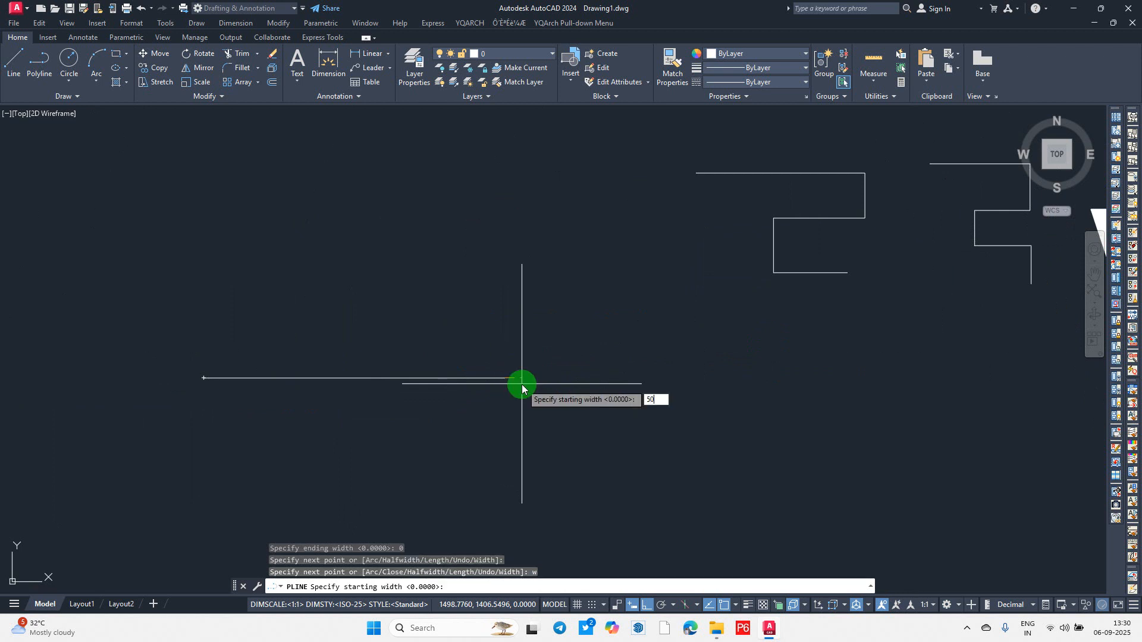
pyautogui.press('Return')
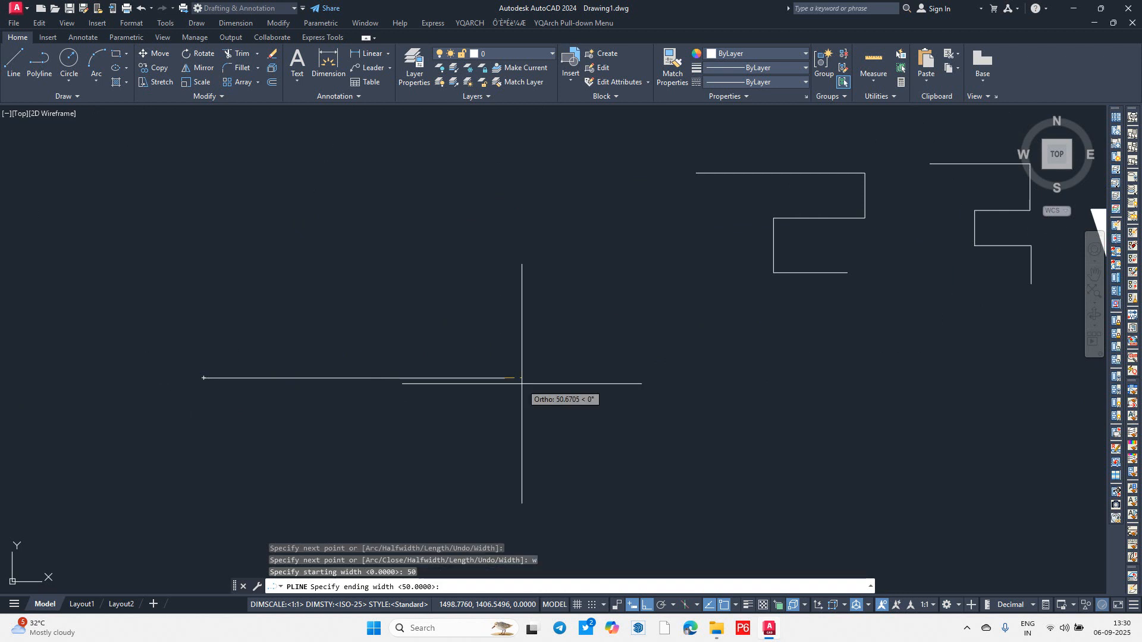
pyautogui.write('0')
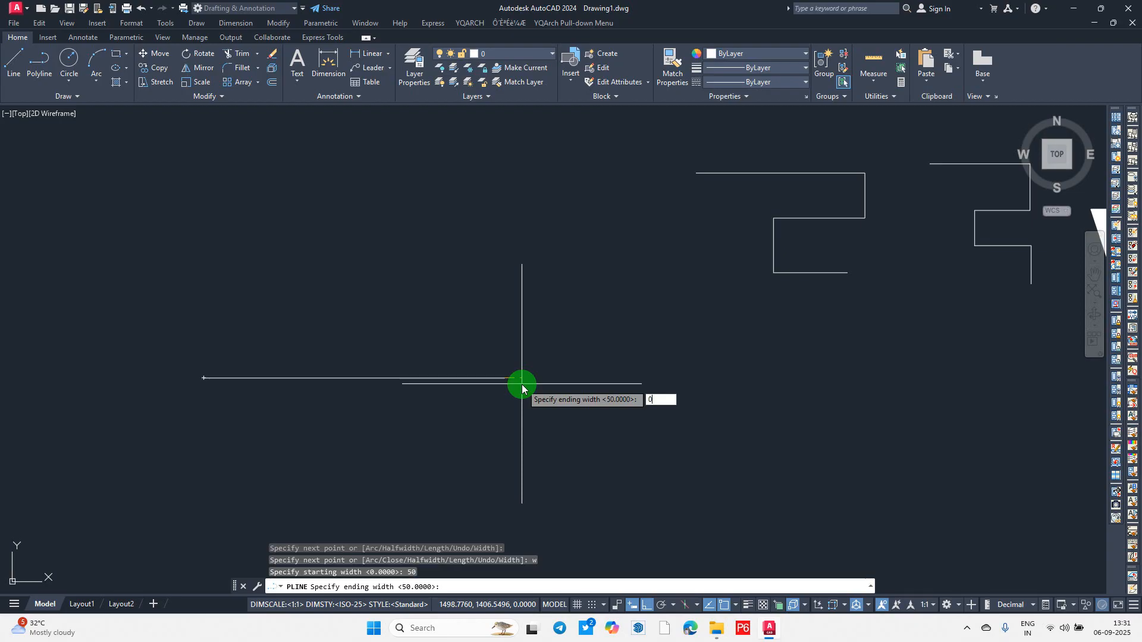
pyautogui.press('Return')
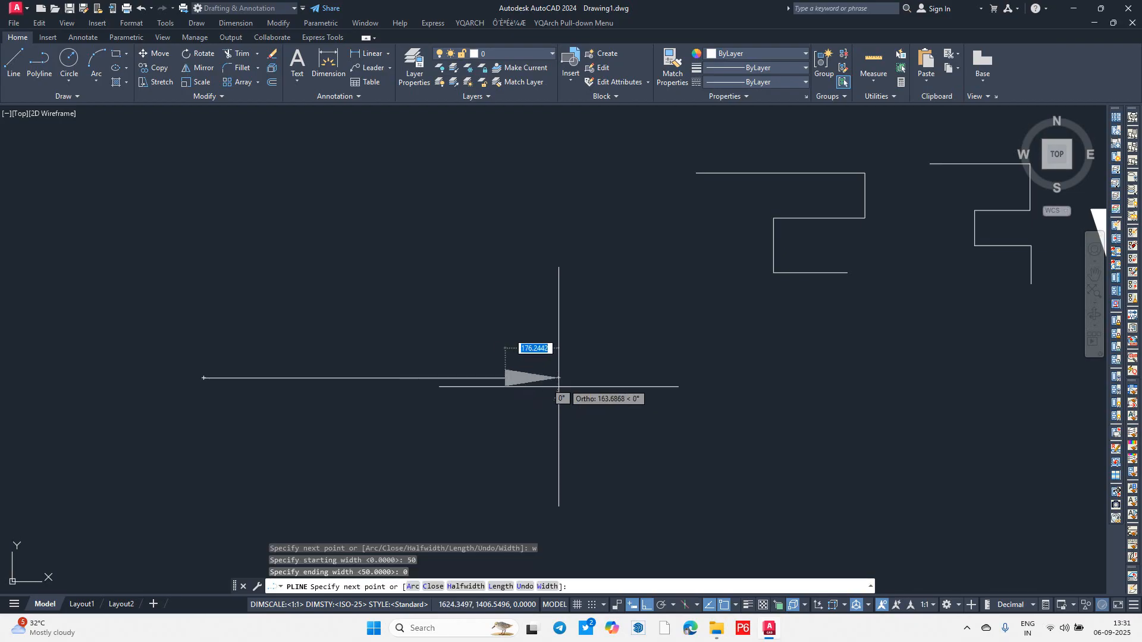
pyautogui.scroll(5, 503, 386)
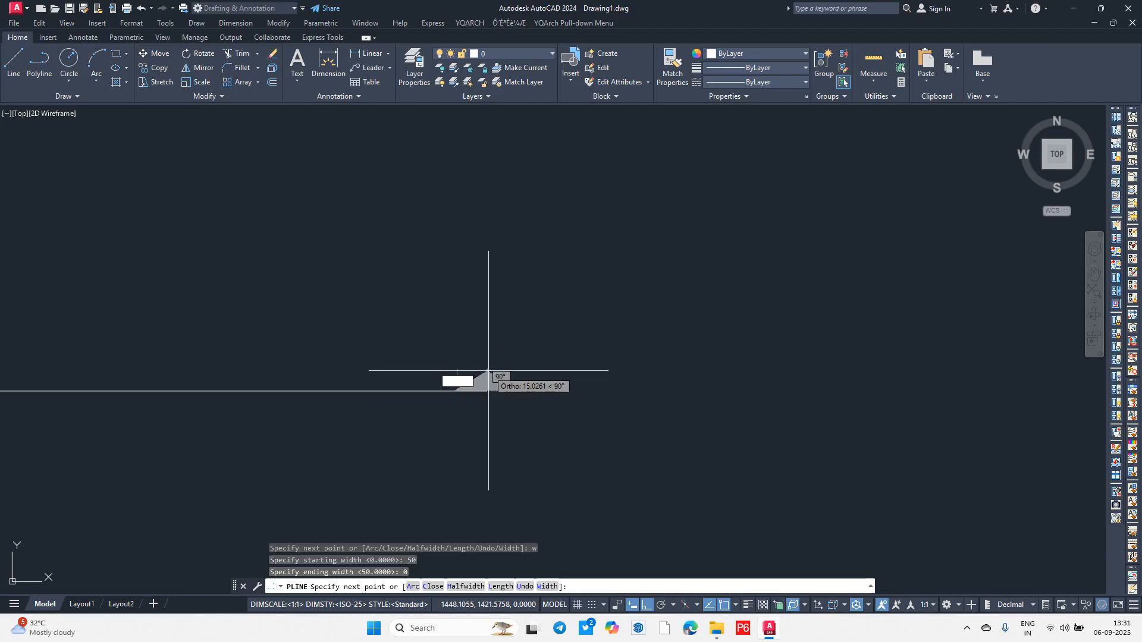
pyautogui.click(573, 391)
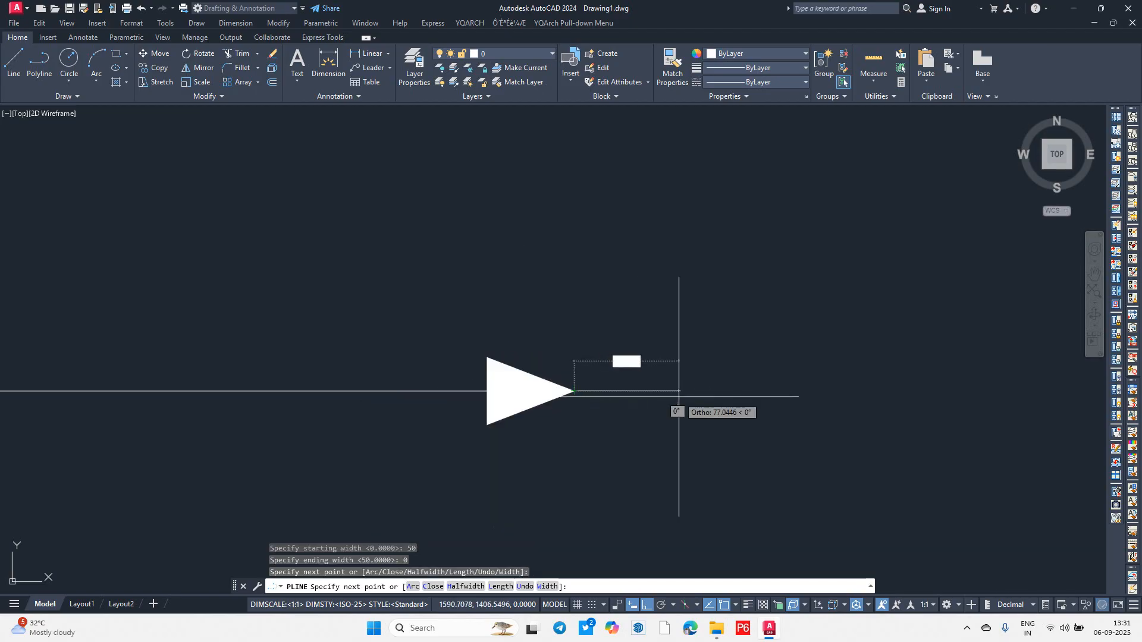
pyautogui.press('Escape')
# Step: Select all the polylines and lines in the drawing and delete them
pyautogui.scroll(-8, 547, 349)
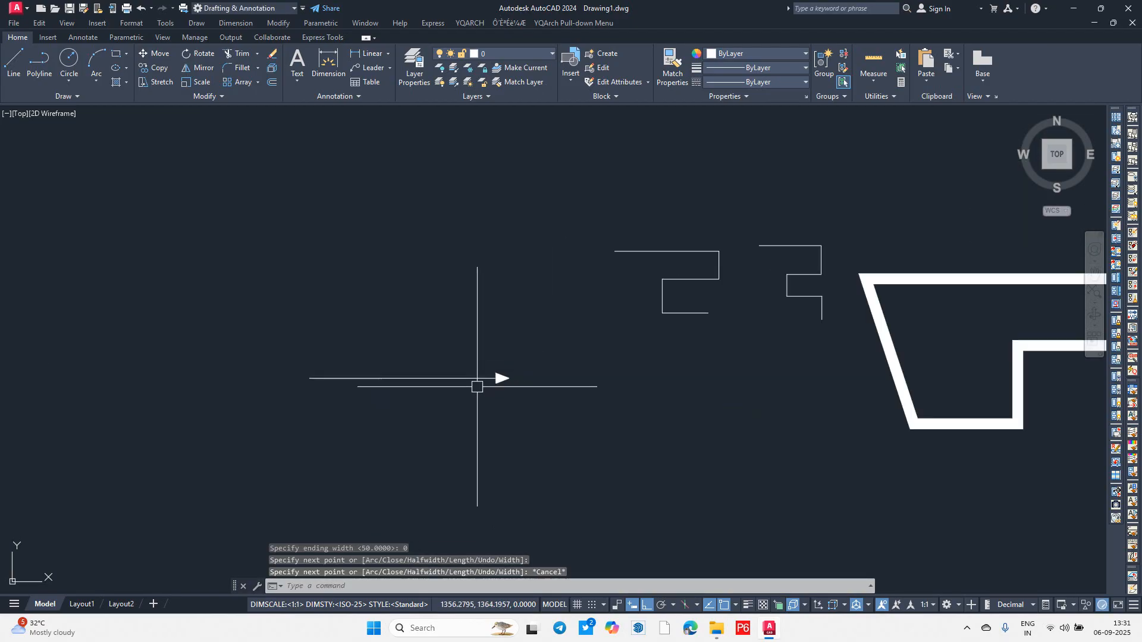
pyautogui.moveTo(477, 382); pyautogui.dragTo(296, 337, button='middle')
pyautogui.scroll(-2, 442, 339)
pyautogui.moveTo(567, 308); pyautogui.dragTo(633, 319, button='middle')
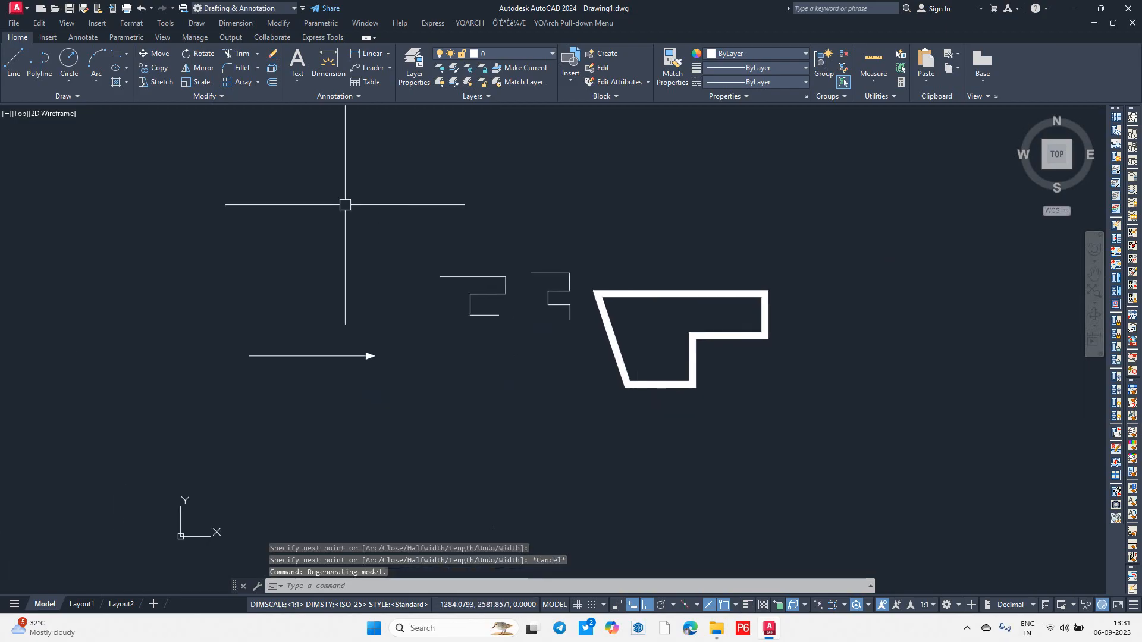
pyautogui.click(173, 157)
pyautogui.click(876, 432)
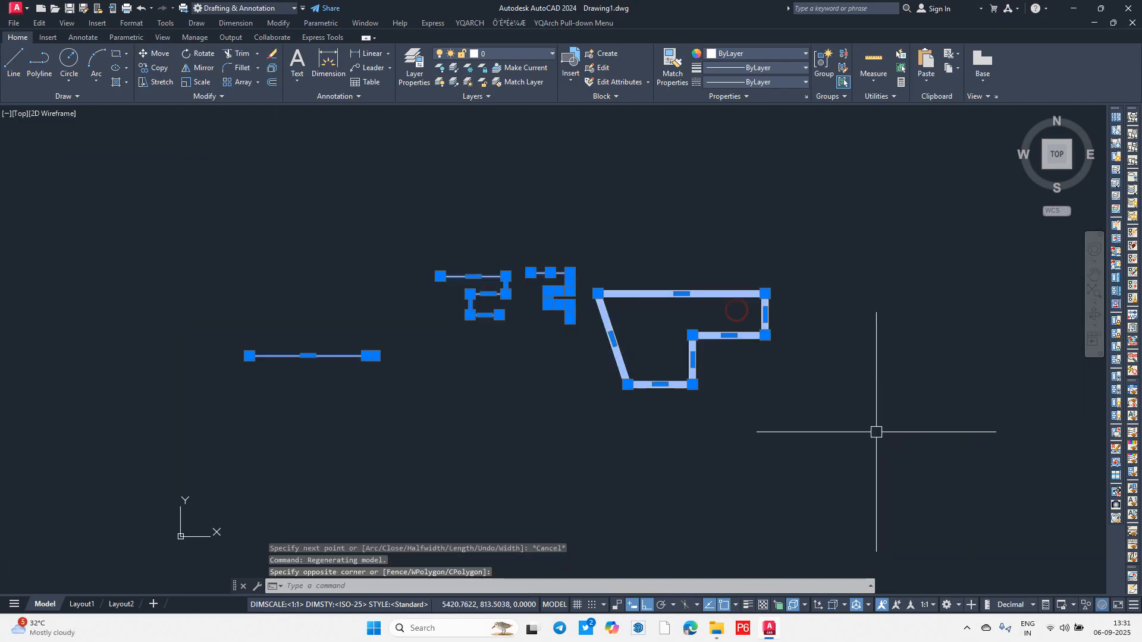
pyautogui.press('Delete')
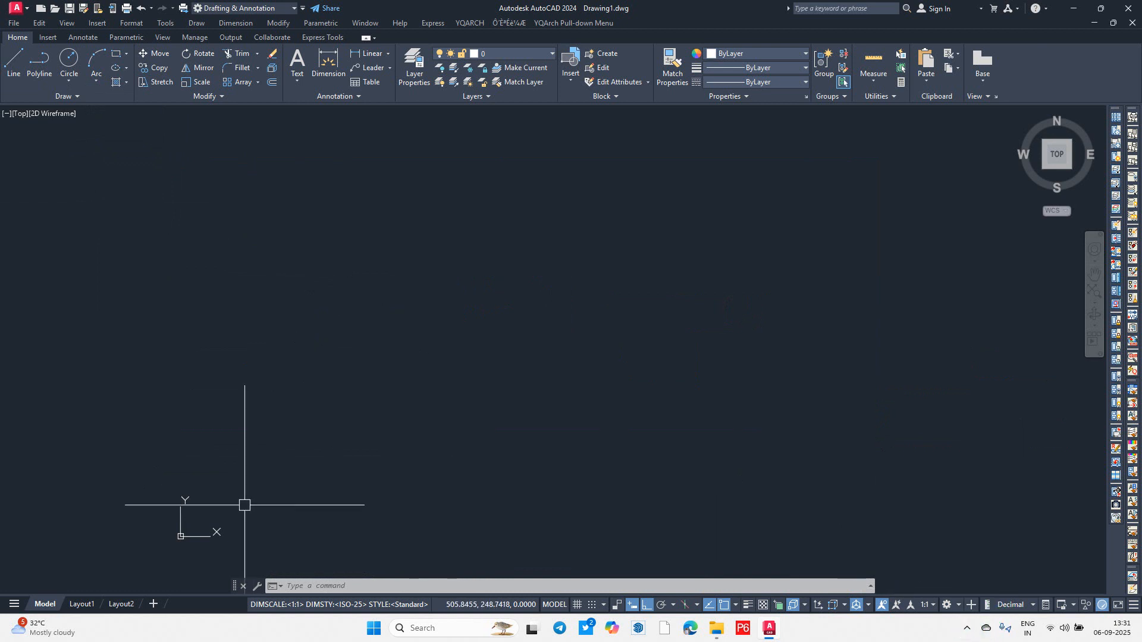
# Step: Use UCSICON with the Noorigin option to keep the UCS icon away from the origin
pyautogui.scroll(2, 244, 505)
pyautogui.moveTo(249, 451); pyautogui.dragTo(305, 377, button='middle')
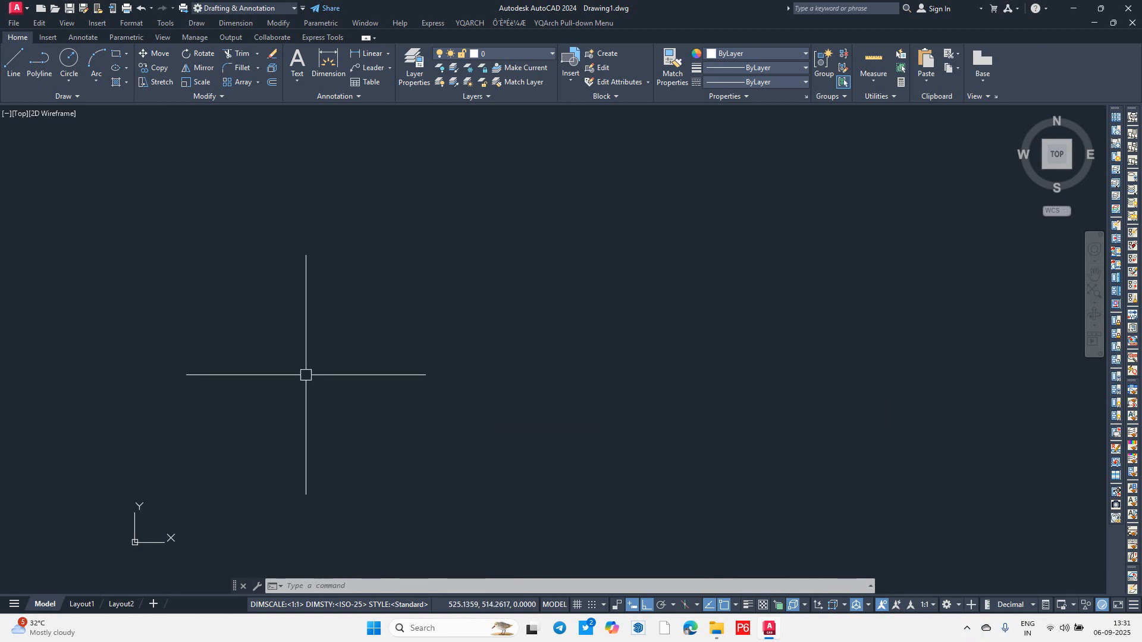
pyautogui.write('UCSICON')
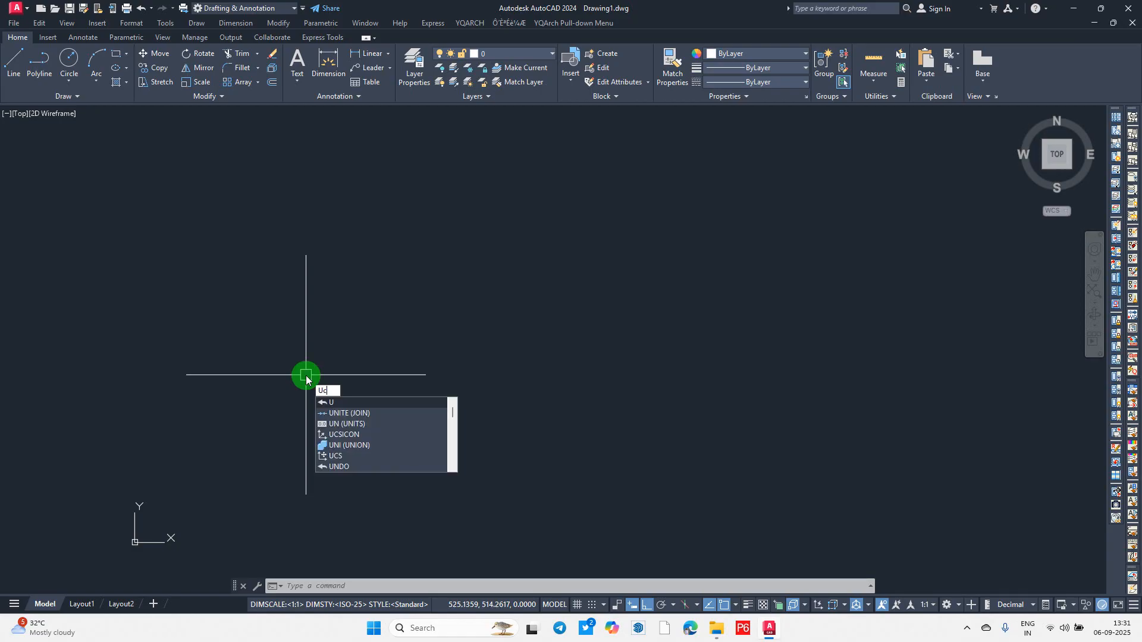
pyautogui.press('Return')
pyautogui.write('n')
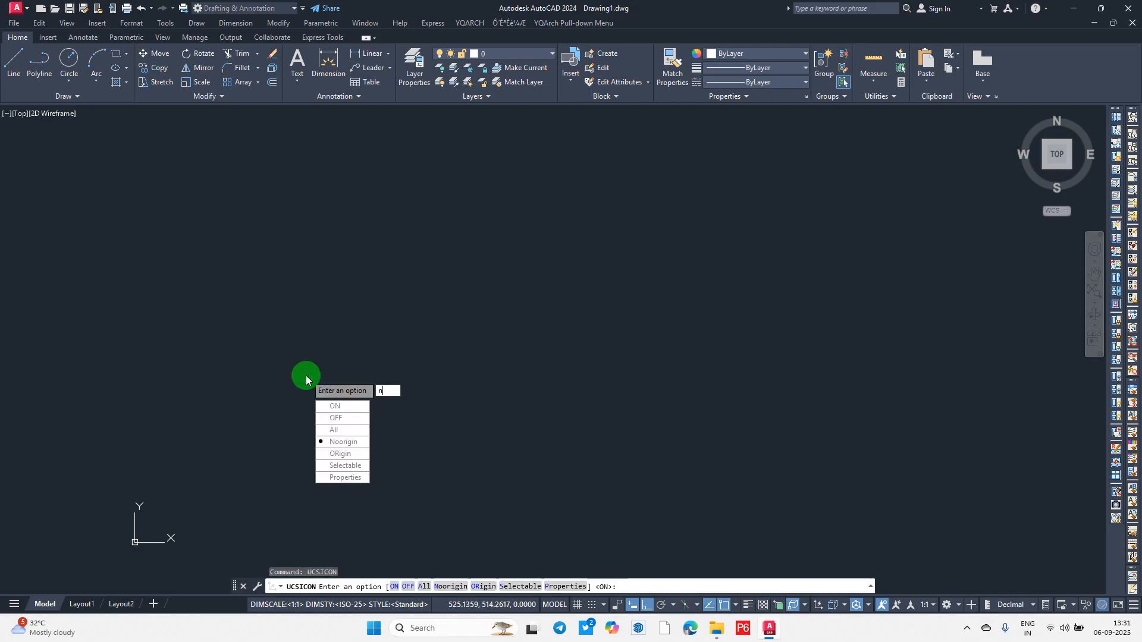
pyautogui.press('Return')
# Step: Turn Ortho off, draw a wide upward-bulging arc through three points, then select it and clear the selection
pyautogui.write('a')
pyautogui.press('Return')
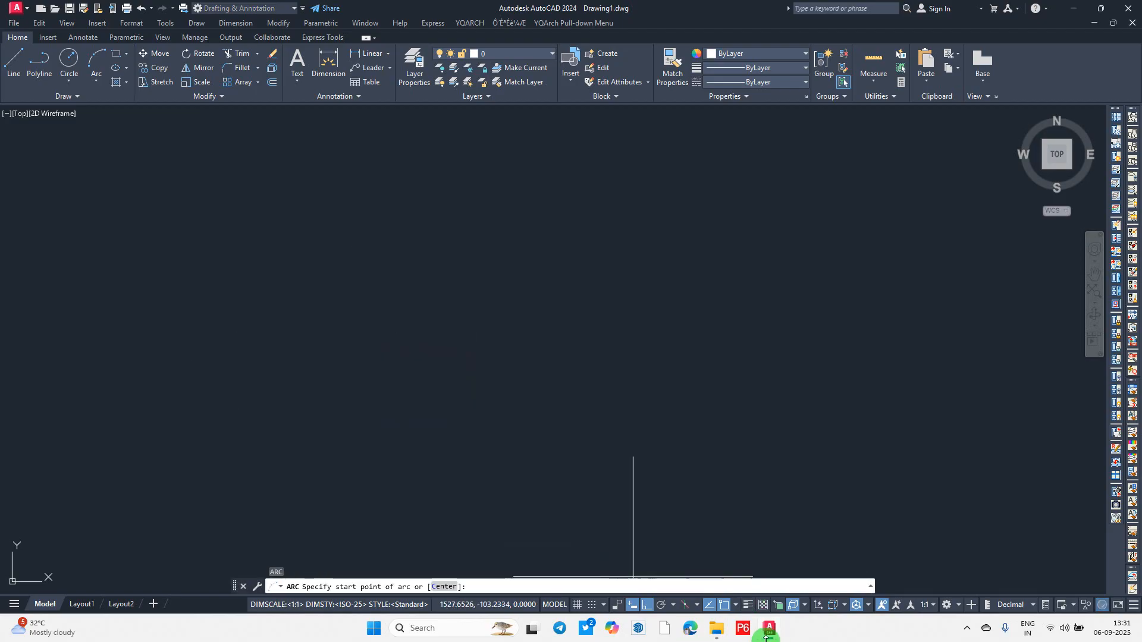
pyautogui.click(651, 607)
pyautogui.click(299, 416)
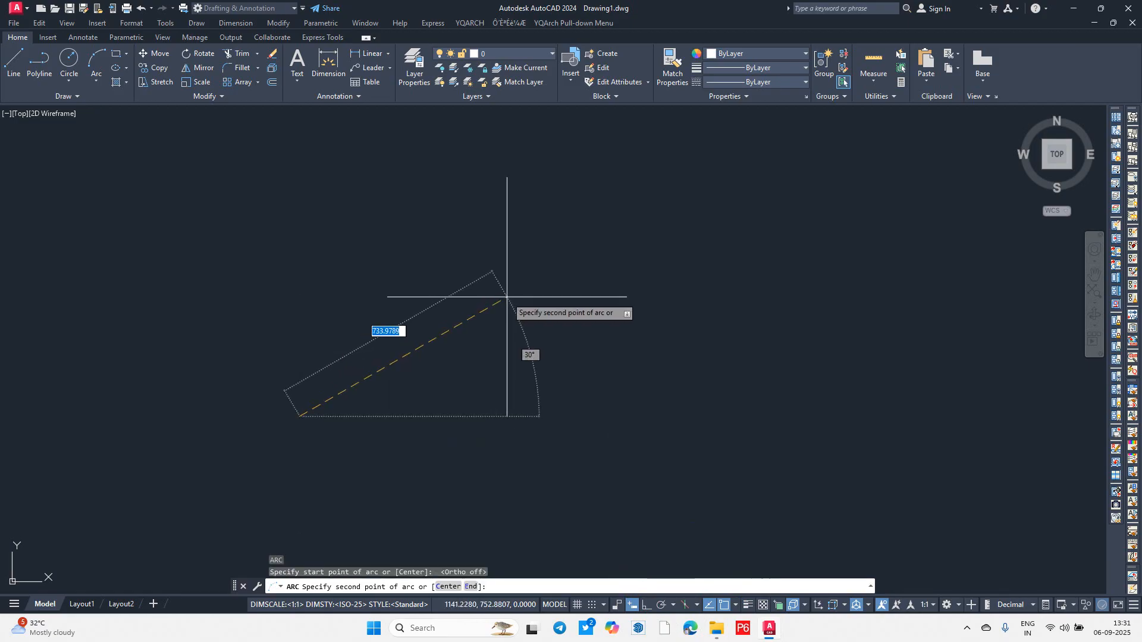
pyautogui.click(508, 296)
pyautogui.click(790, 415)
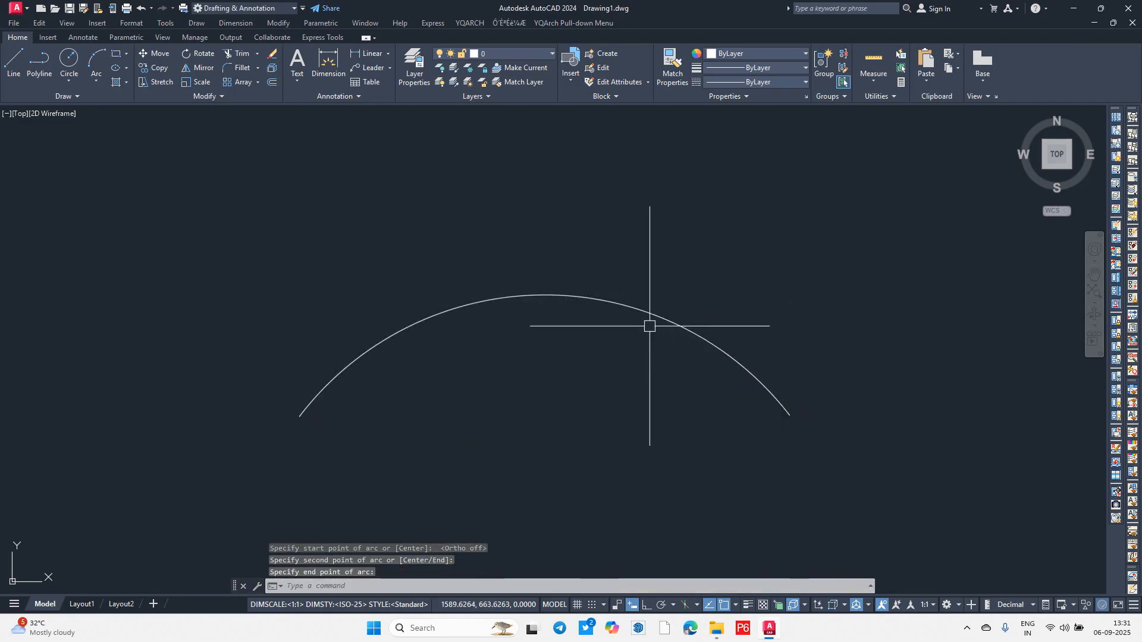
pyautogui.click(567, 371)
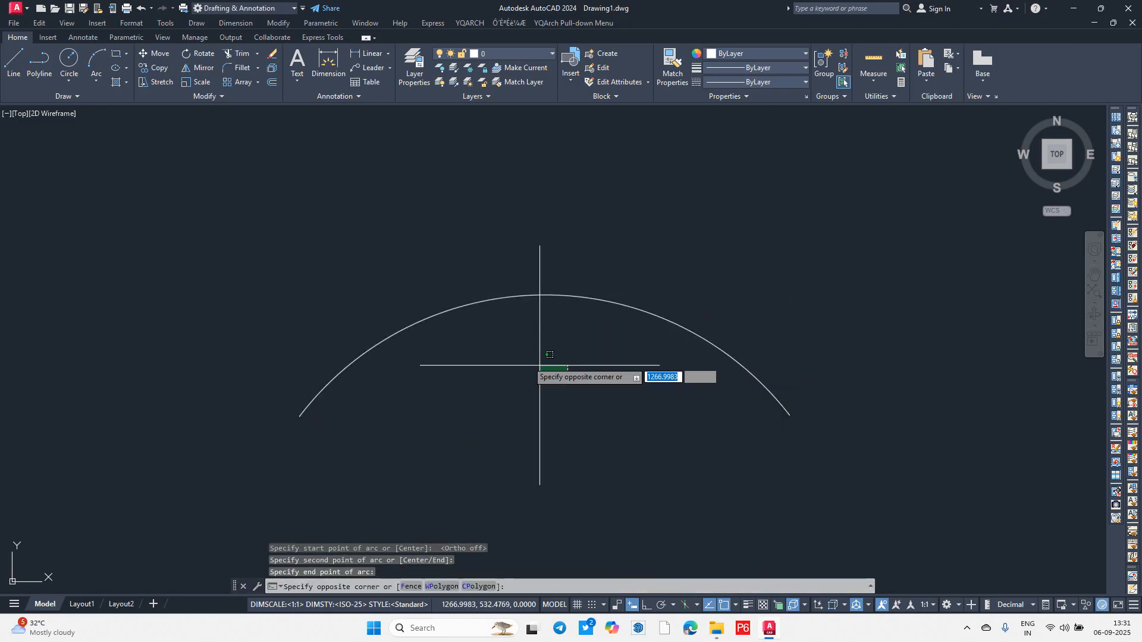
pyautogui.click(383, 296)
pyautogui.press('Escape')
# Step: Draw a second, larger upward-bulging three-point arc to the right of the first arc
pyautogui.scroll(-2, 537, 373)
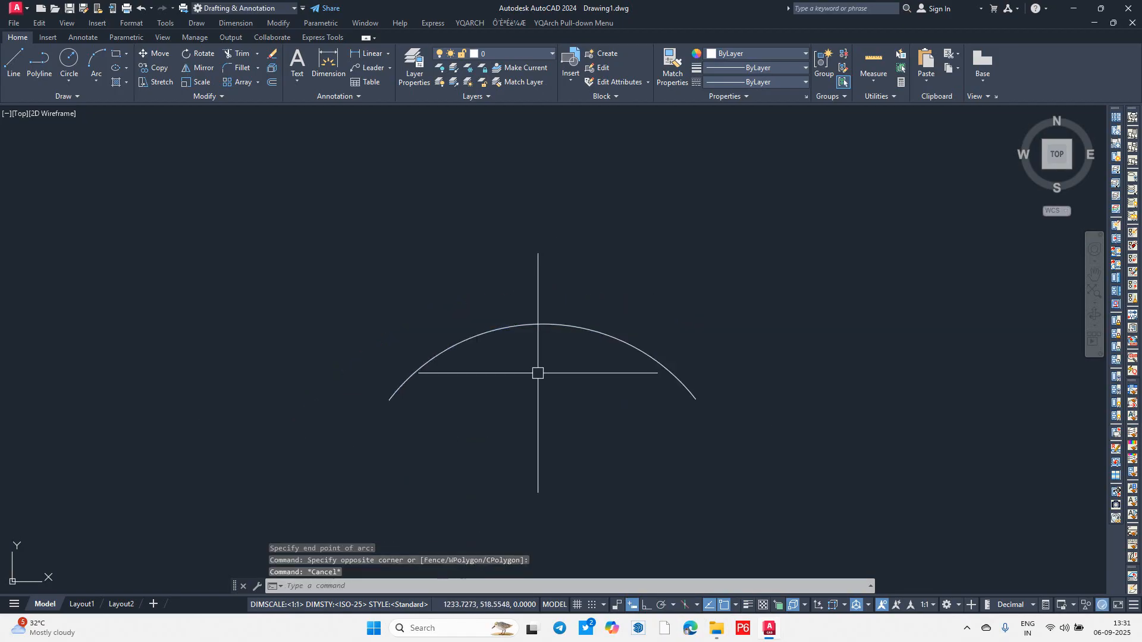
pyautogui.moveTo(538, 373); pyautogui.dragTo(462, 378, button='middle')
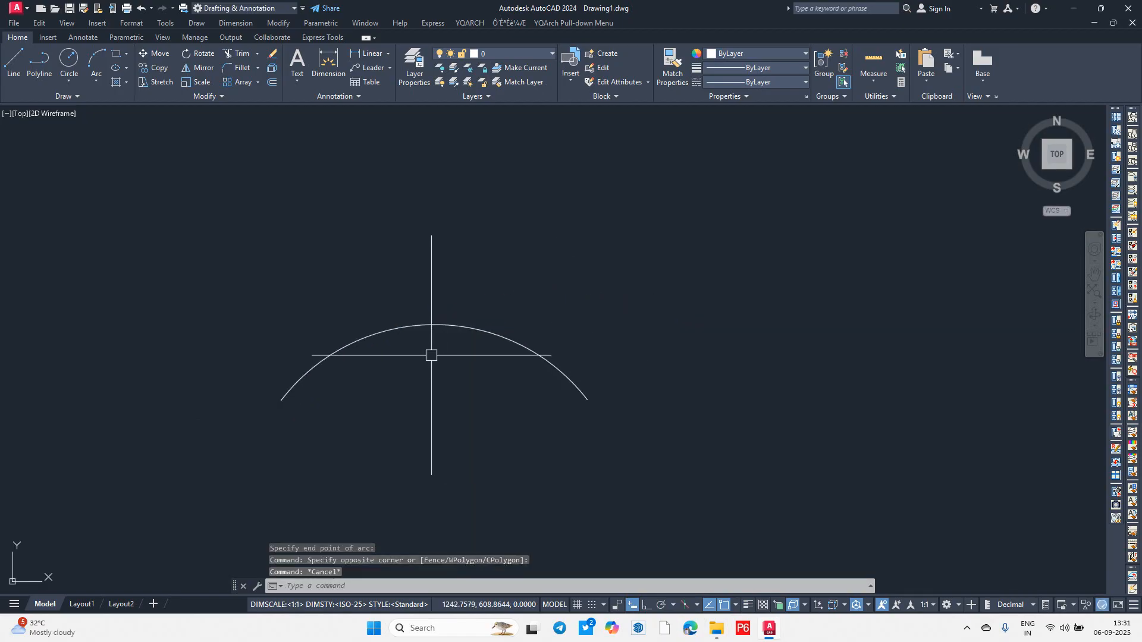
pyautogui.rightClick(573, 357)
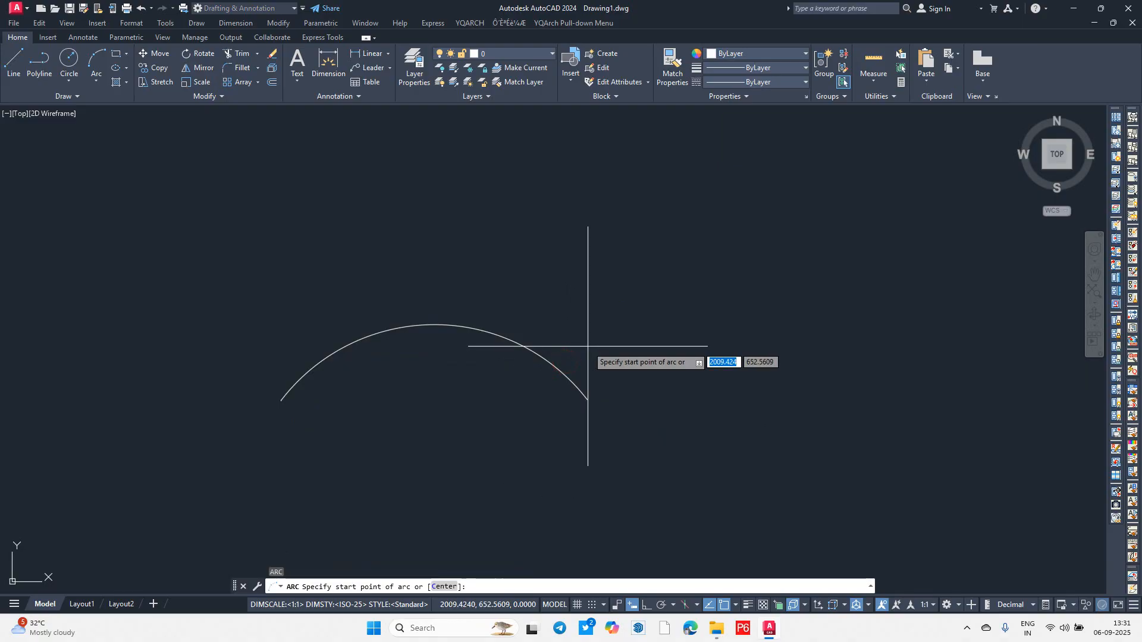
pyautogui.moveTo(601, 340); pyautogui.dragTo(376, 343, button='middle')
pyautogui.click(427, 354)
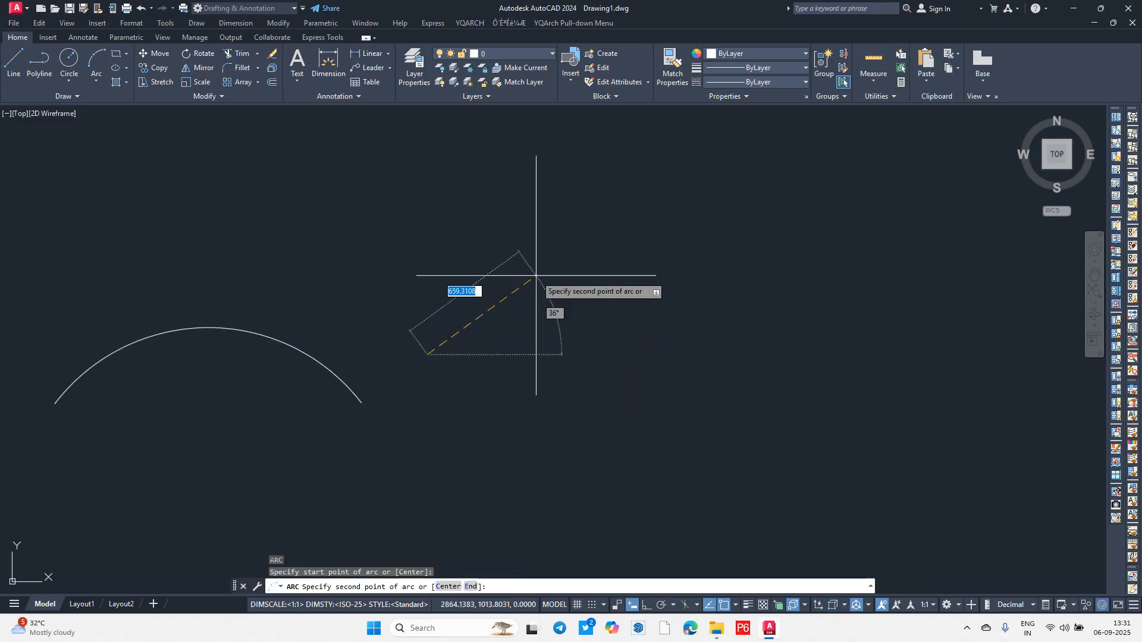
pyautogui.click(569, 265)
pyautogui.click(807, 363)
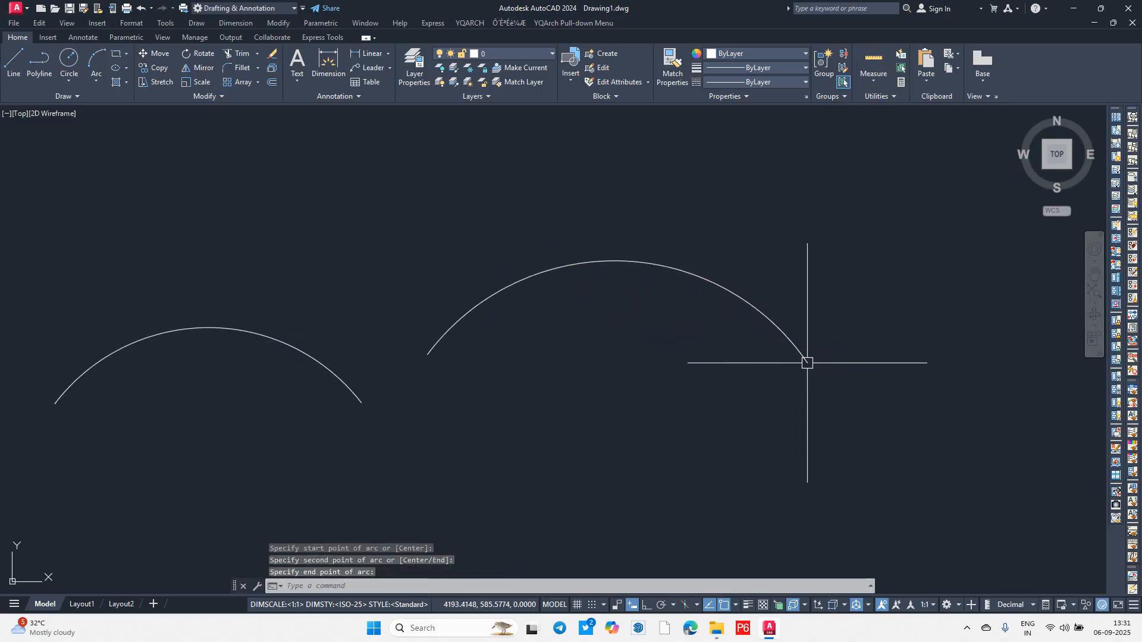
pyautogui.press('Escape')
# Step: Select both arcs together to examine their grips, then clear the selection
pyautogui.scroll(-4, 565, 333)
pyautogui.click(333, 239)
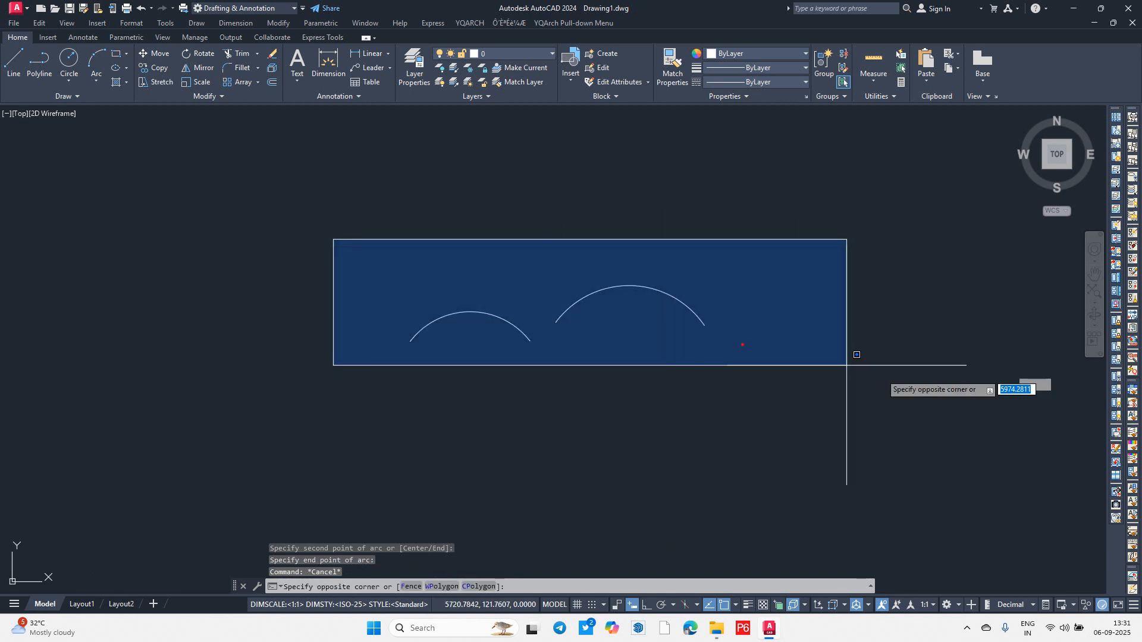
pyautogui.click(891, 381)
pyautogui.press('Escape')
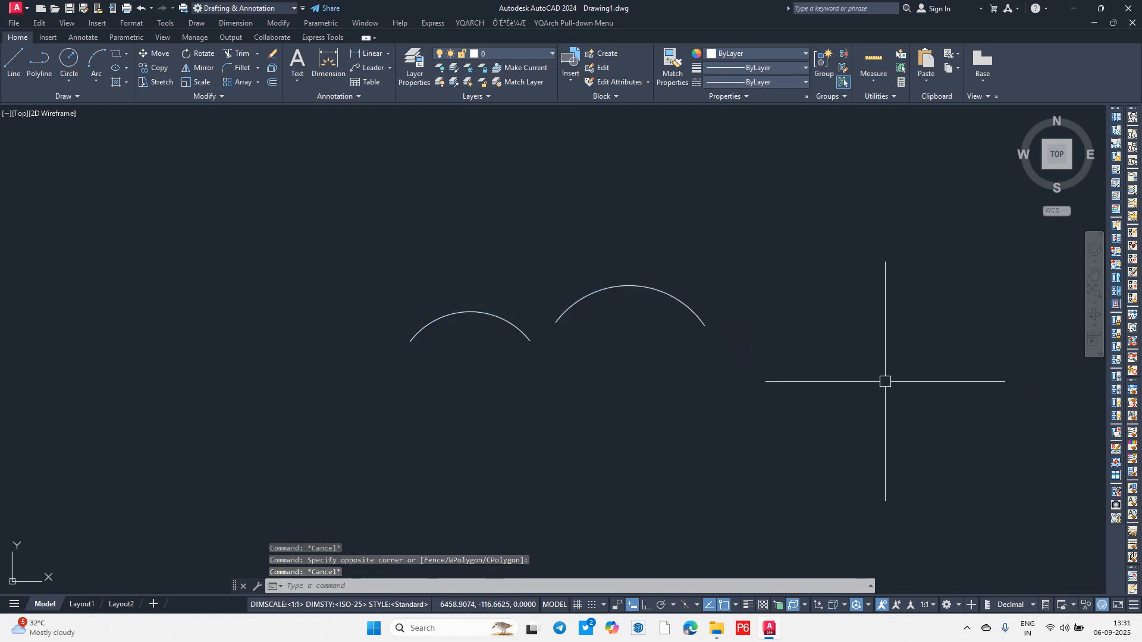
pyautogui.click(365, 248)
pyautogui.click(833, 430)
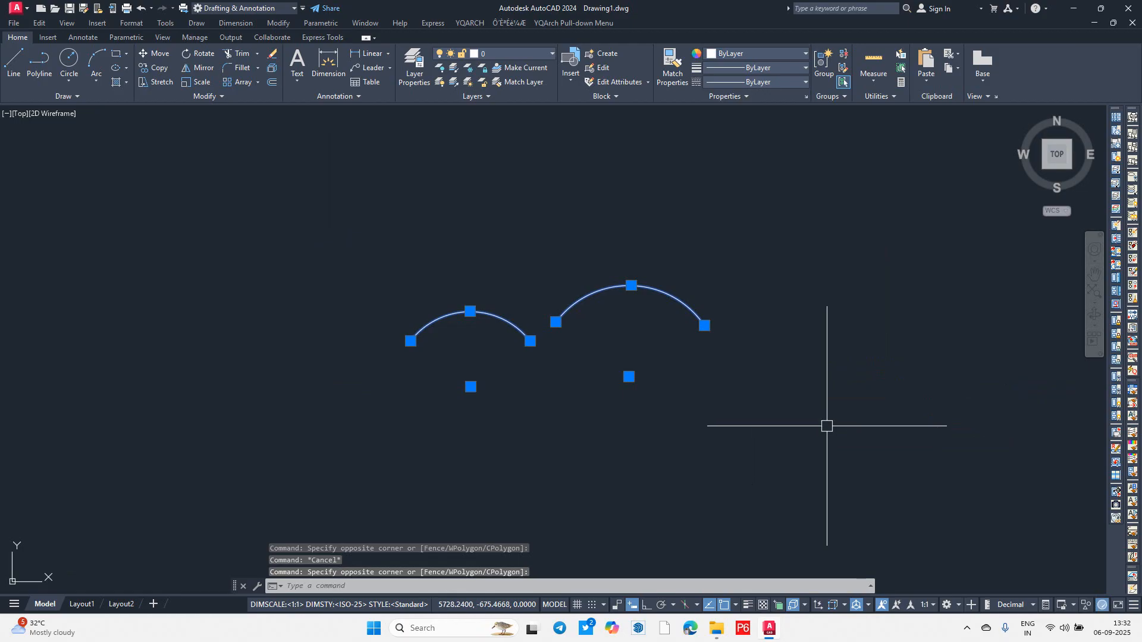
pyautogui.press('Escape')
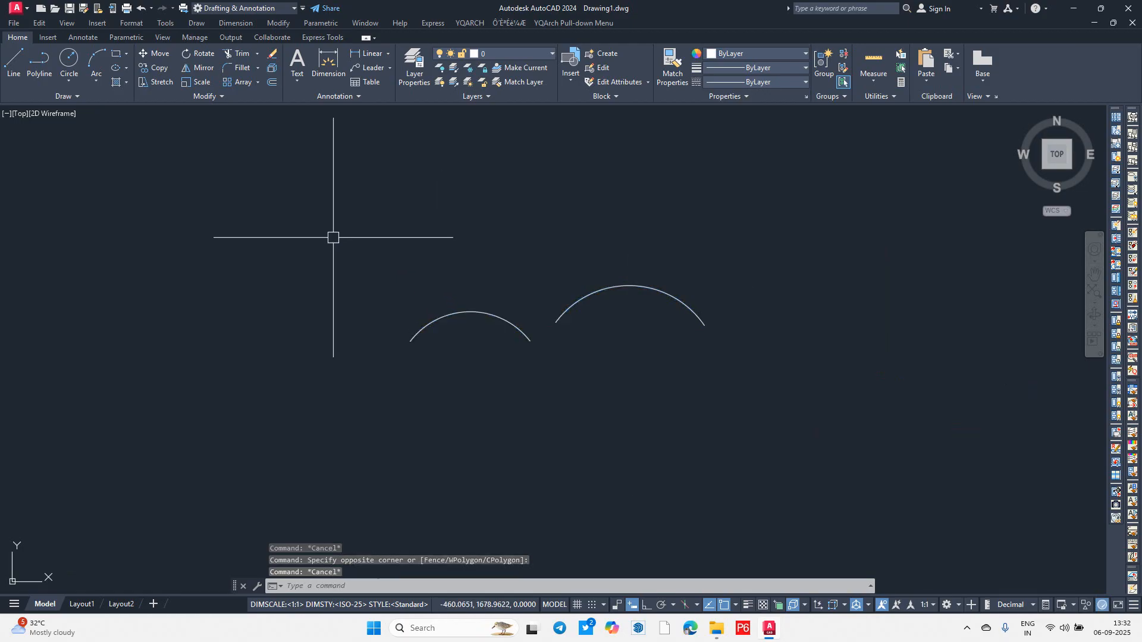
pyautogui.press('Escape')
# Step: Select both arcs with a crossing window and delete them
pyautogui.click(647, 379)
pyautogui.click(358, 256)
pyautogui.press('Delete')
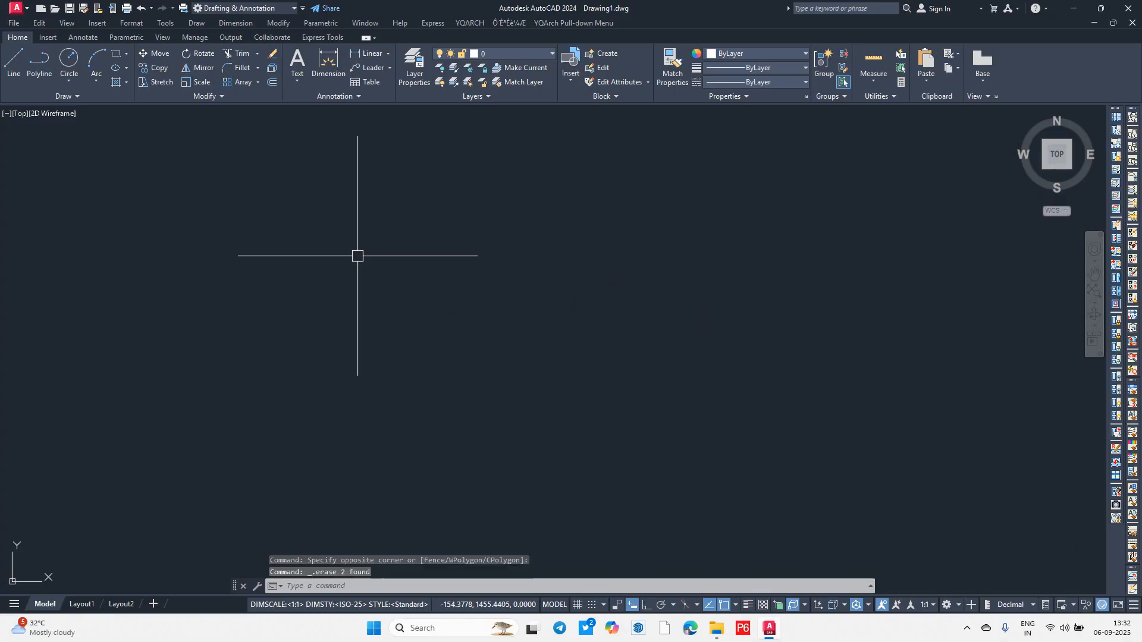
# Step: Draw a shallow downward-bulging arc from a start point and an end point to its right, with an included angle of 45°
pyautogui.press('Return')
pyautogui.click(361, 322)
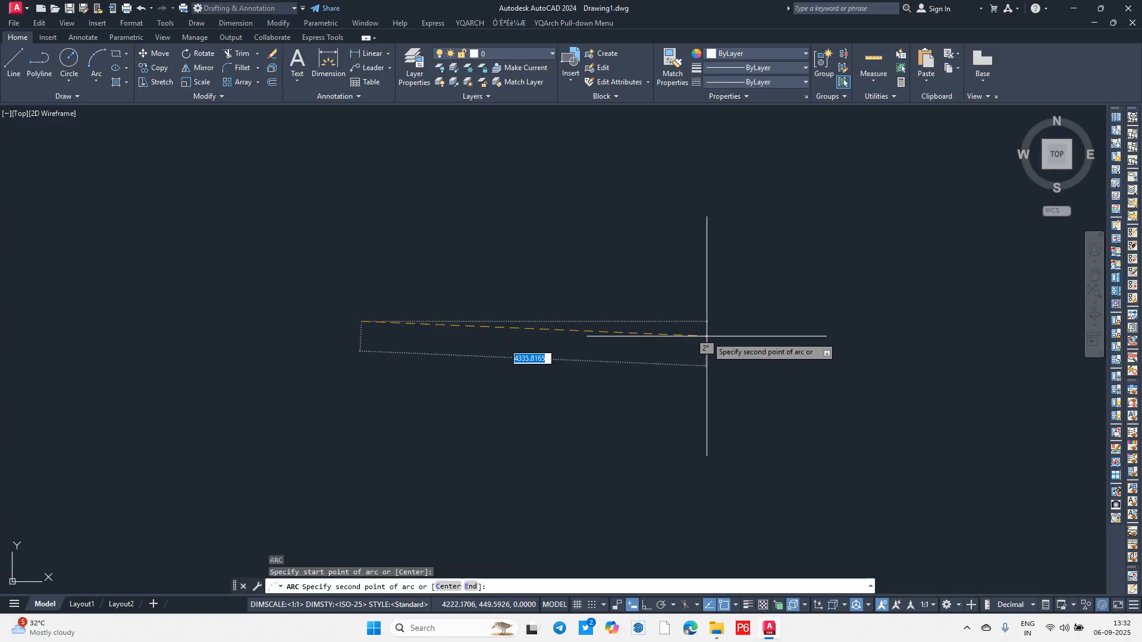
pyautogui.write('e')
pyautogui.press('Return')
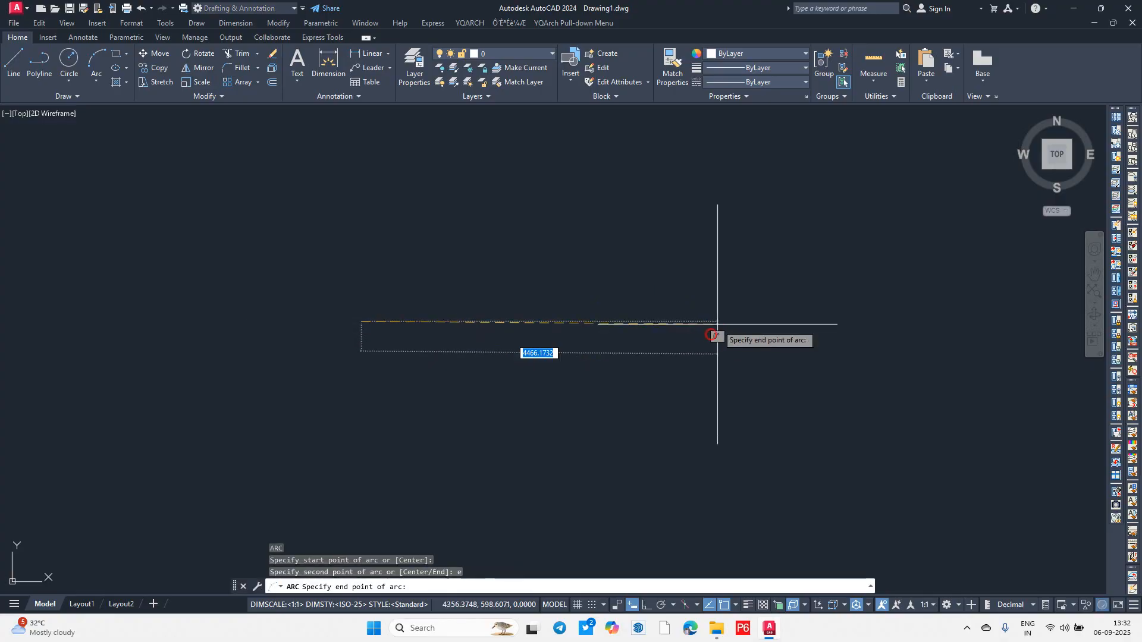
pyautogui.click(582, 321)
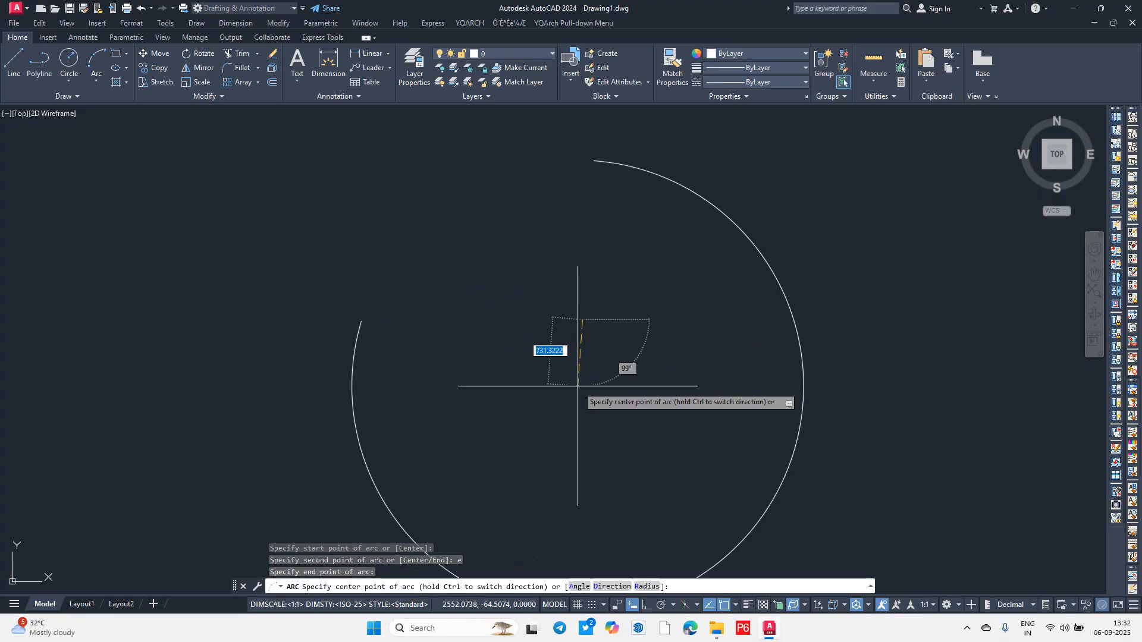
pyautogui.click(586, 588)
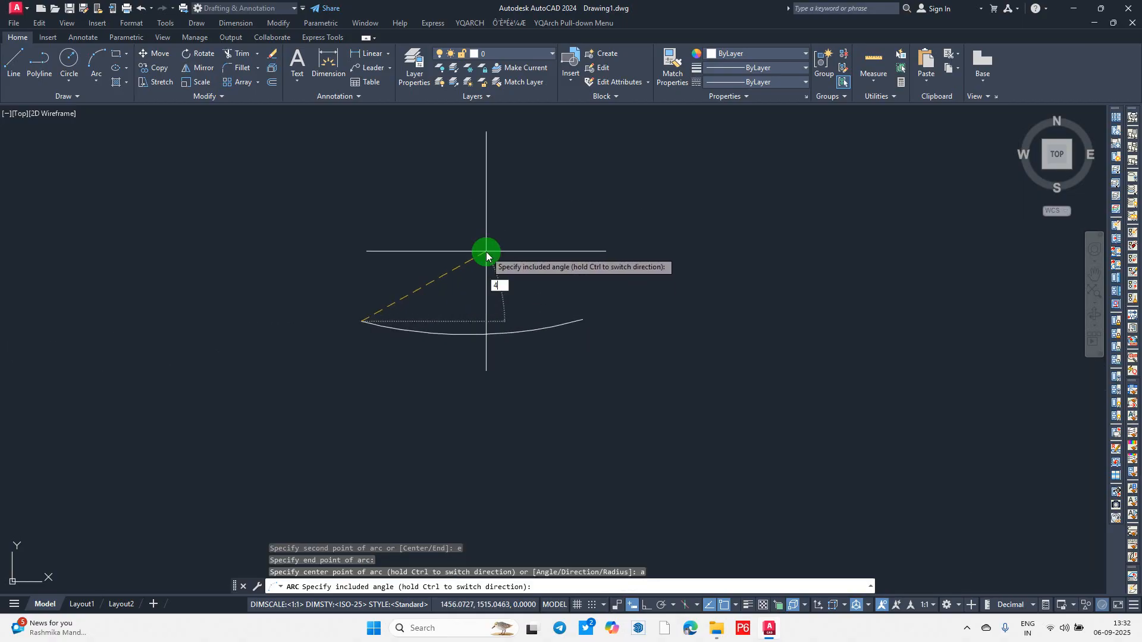
pyautogui.press('Return')
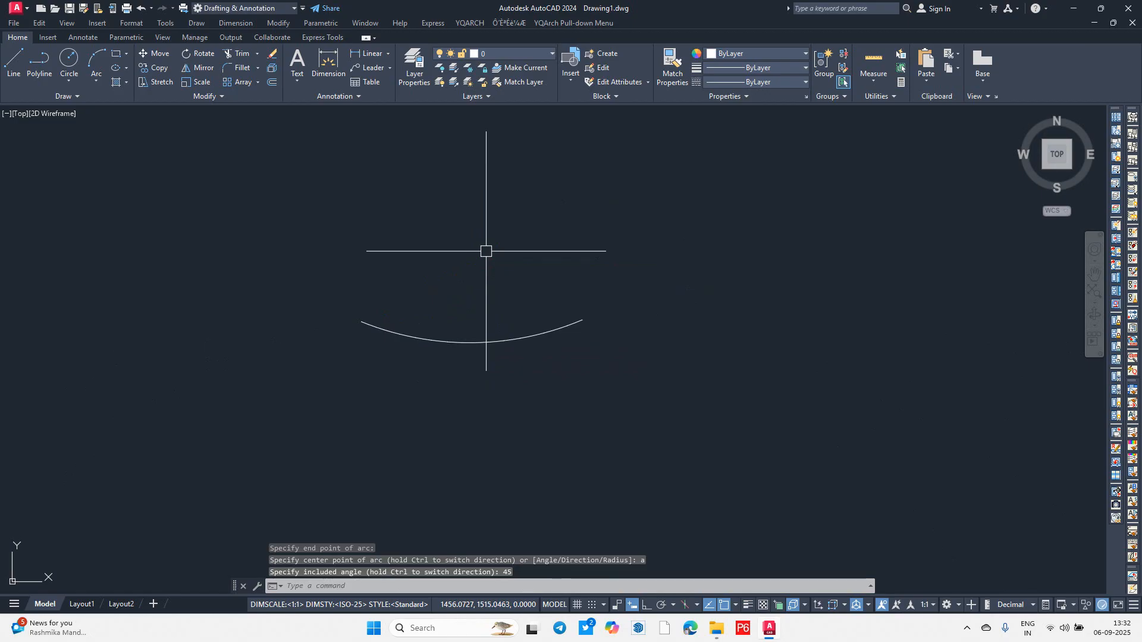
pyautogui.press('Escape')
# Step: Add an angular dimension to the arc, placed just below it, and inspect the dimension text up close
pyautogui.write('da')
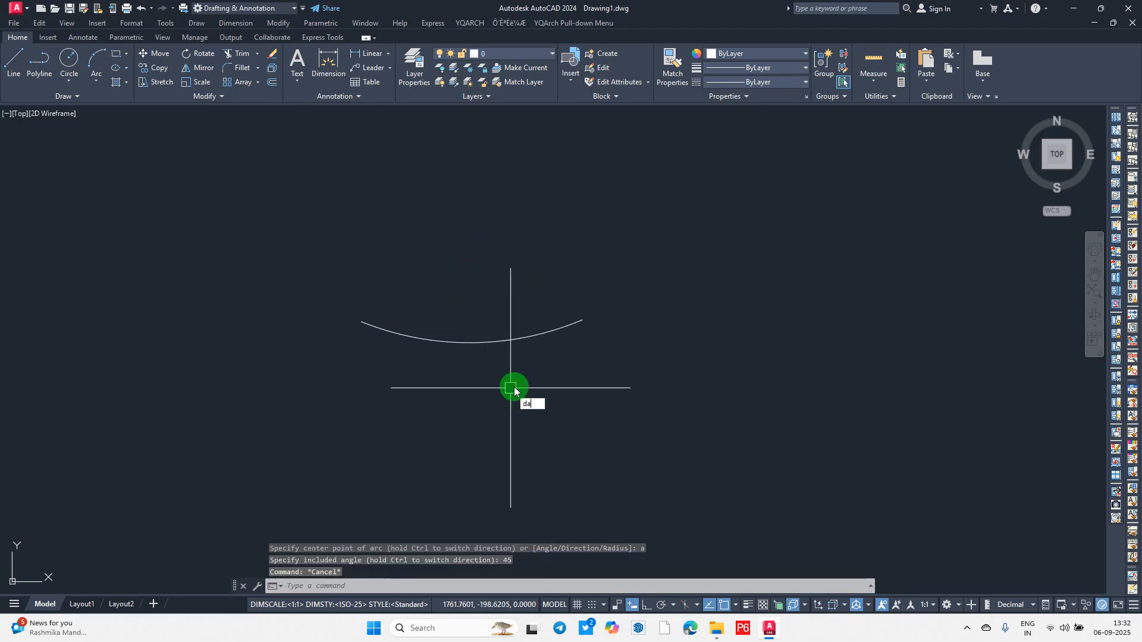
pyautogui.write('n')
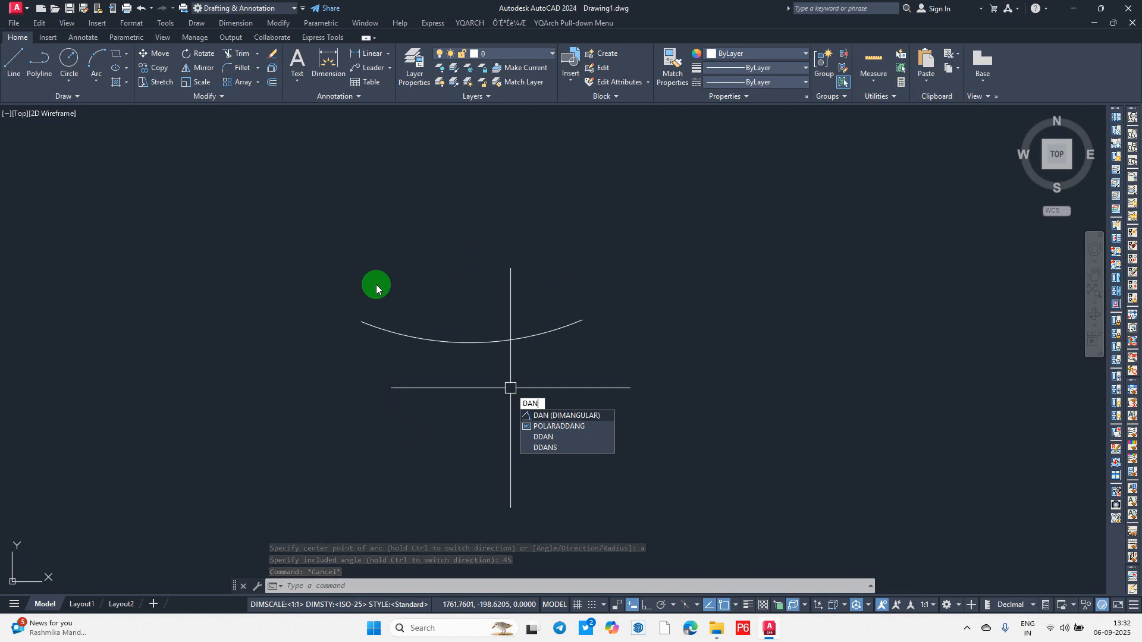
pyautogui.press('Return')
pyautogui.click(476, 342)
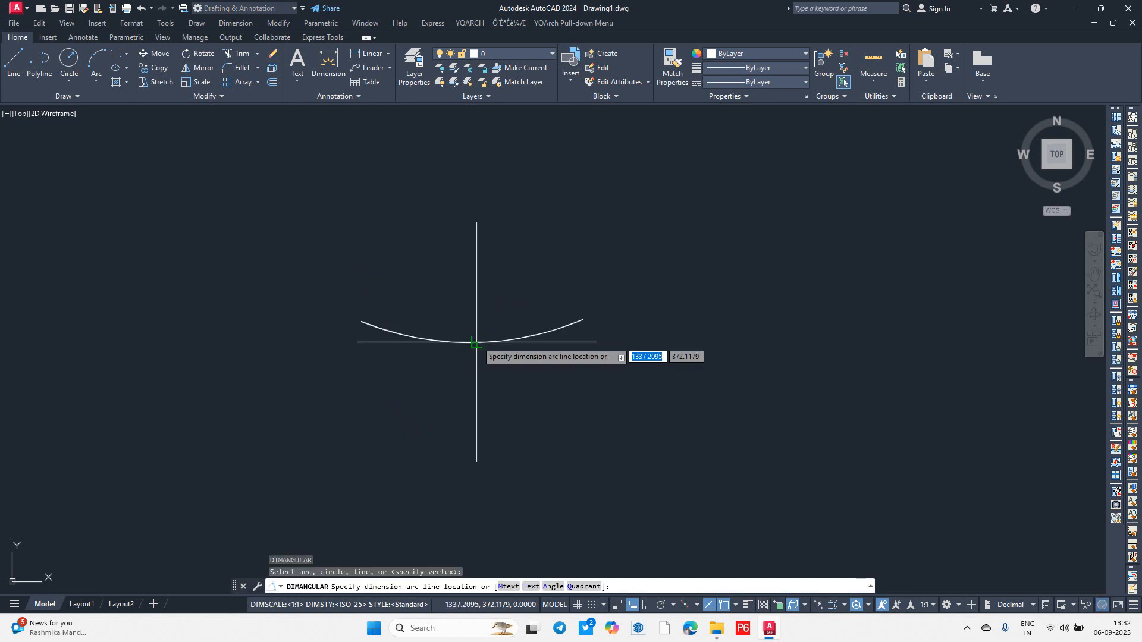
pyautogui.click(470, 363)
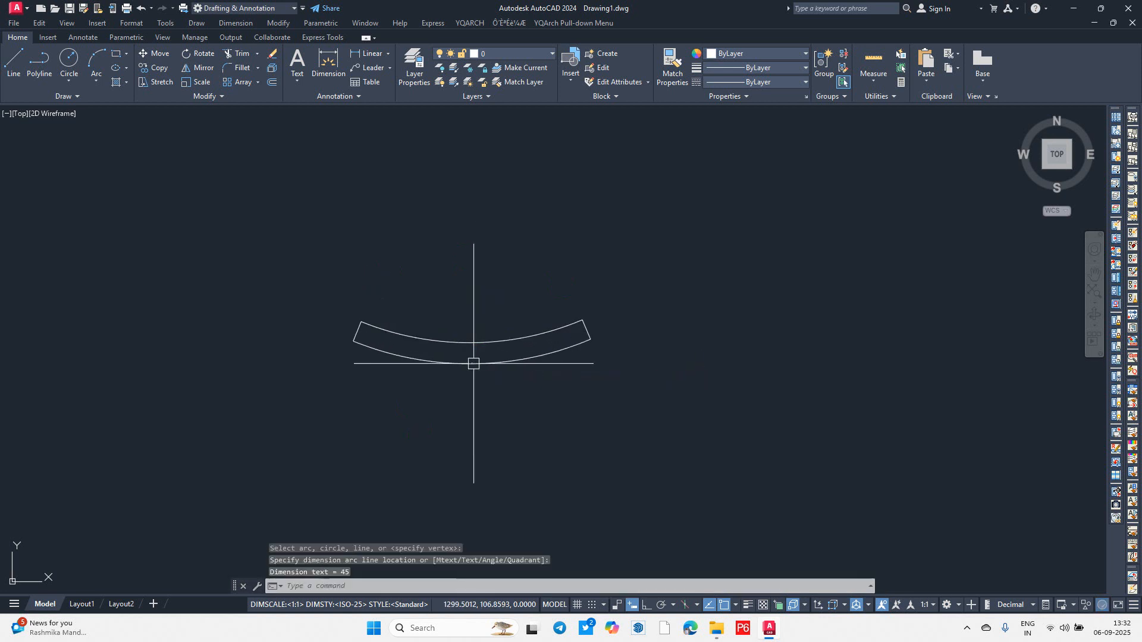
pyautogui.scroll(5, 469, 363)
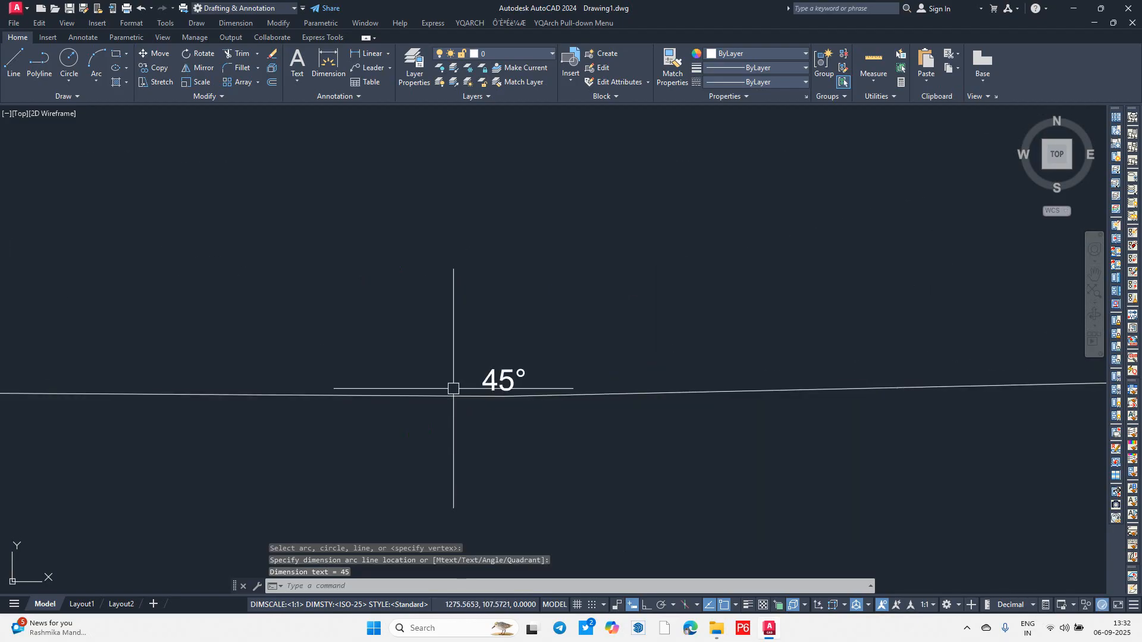
pyautogui.scroll(-5, 492, 377)
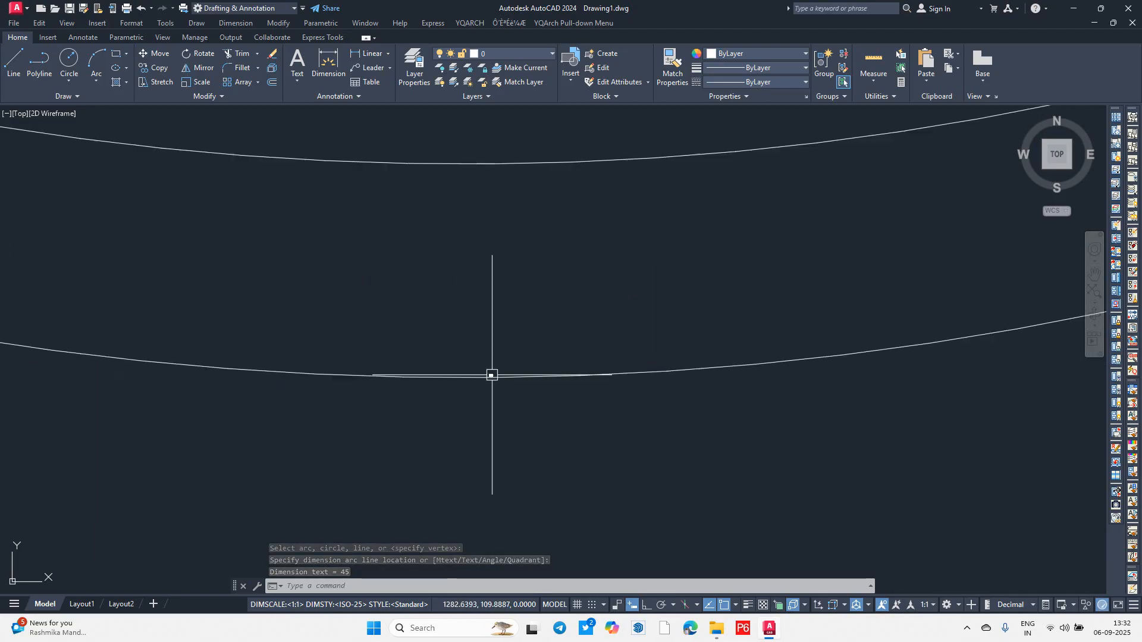
# Step: Select the arc and its angular dimension with a crossing window and delete them
pyautogui.click(657, 462)
pyautogui.click(339, 275)
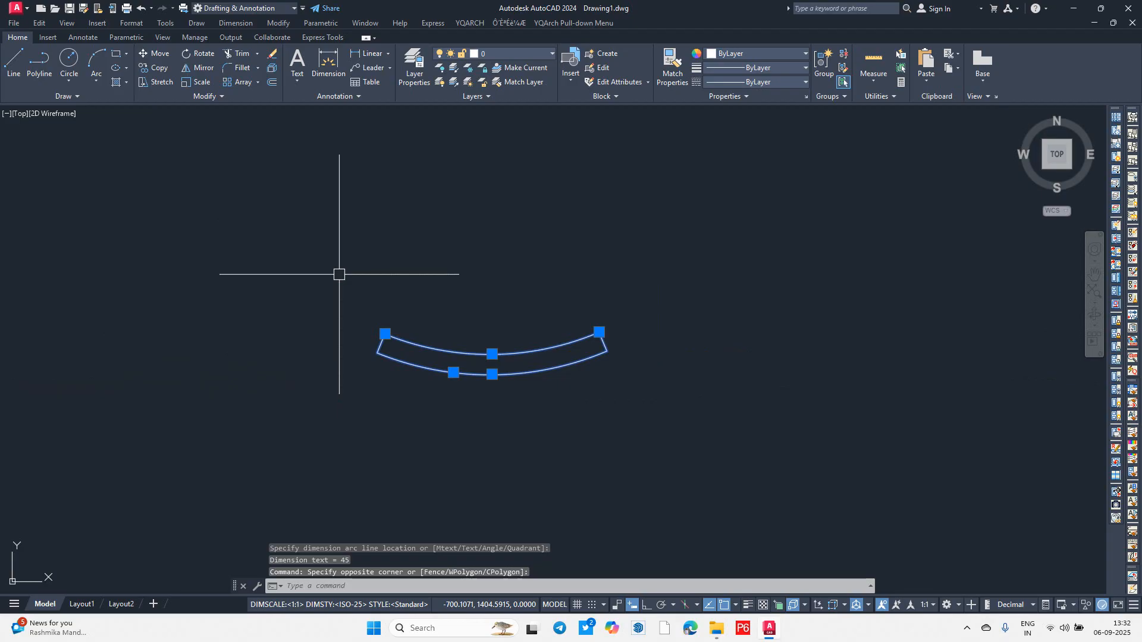
pyautogui.press('Delete')
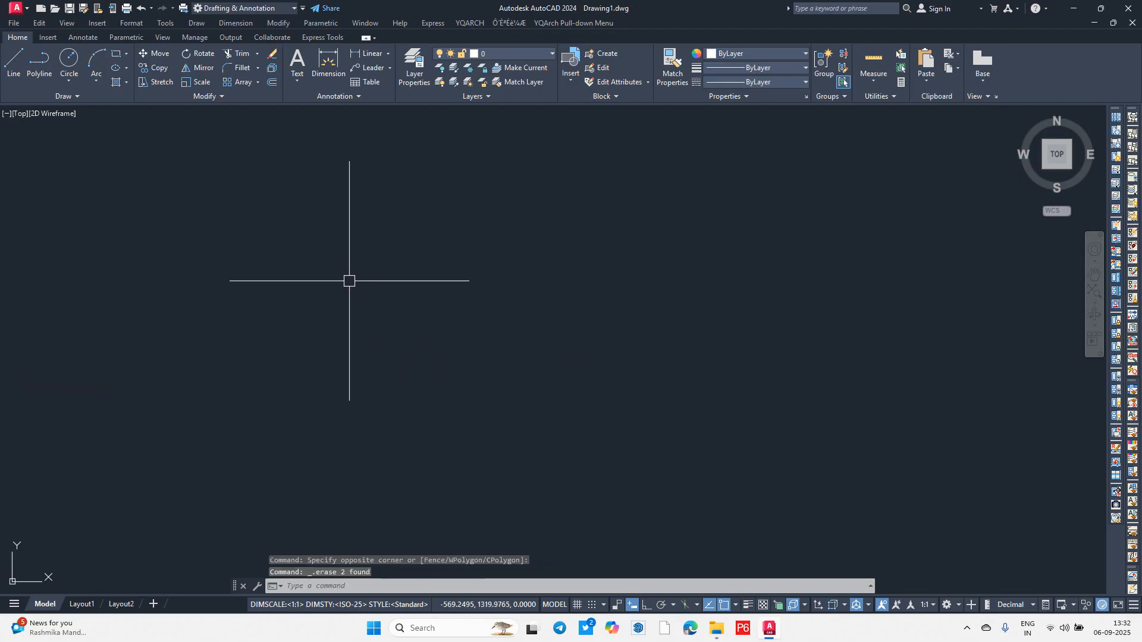
# Step: Draw a short, nearly horizontal line, then select it with a window and delete it
pyautogui.press('l')
pyautogui.press('Return')
pyautogui.click(349, 281)
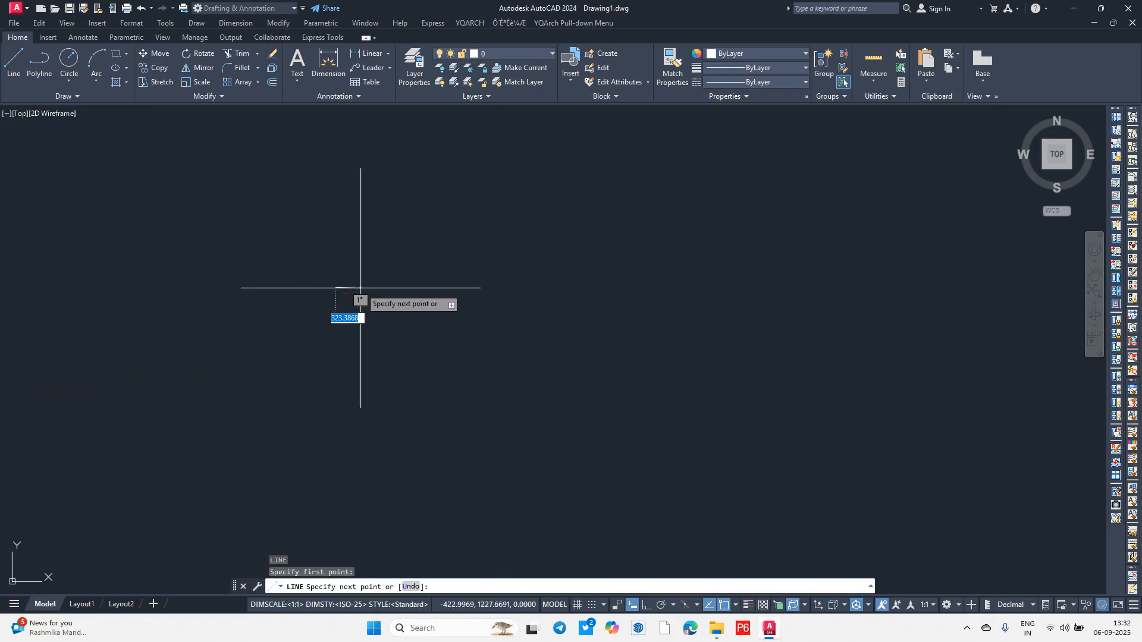
pyautogui.click(405, 287)
pyautogui.press('Escape')
pyautogui.click(304, 255)
pyautogui.click(580, 330)
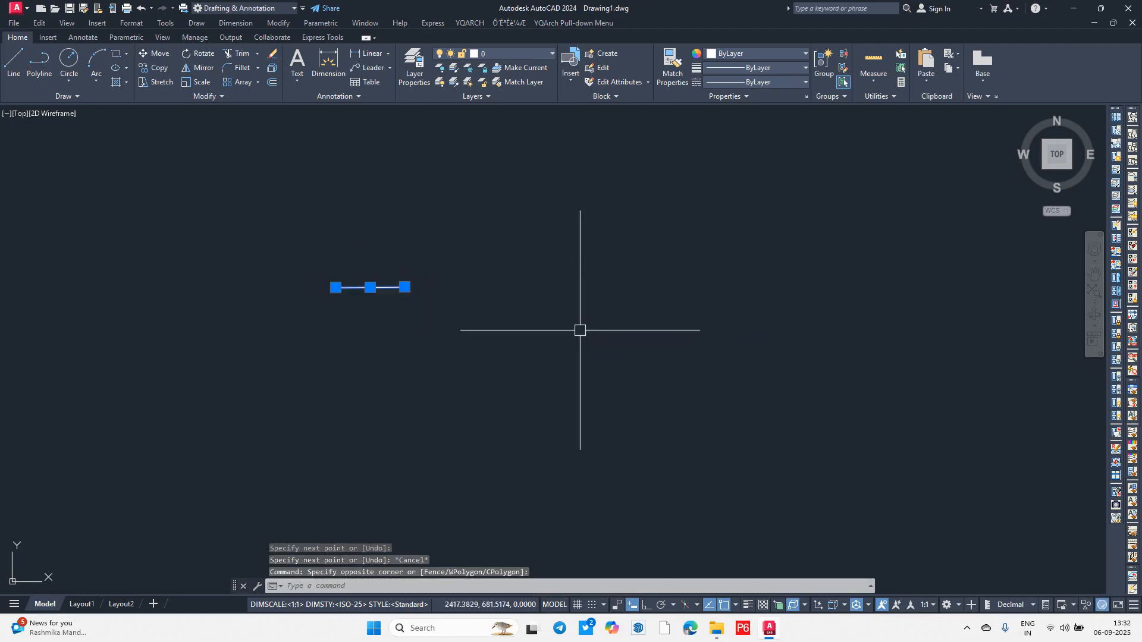
pyautogui.press('Delete')
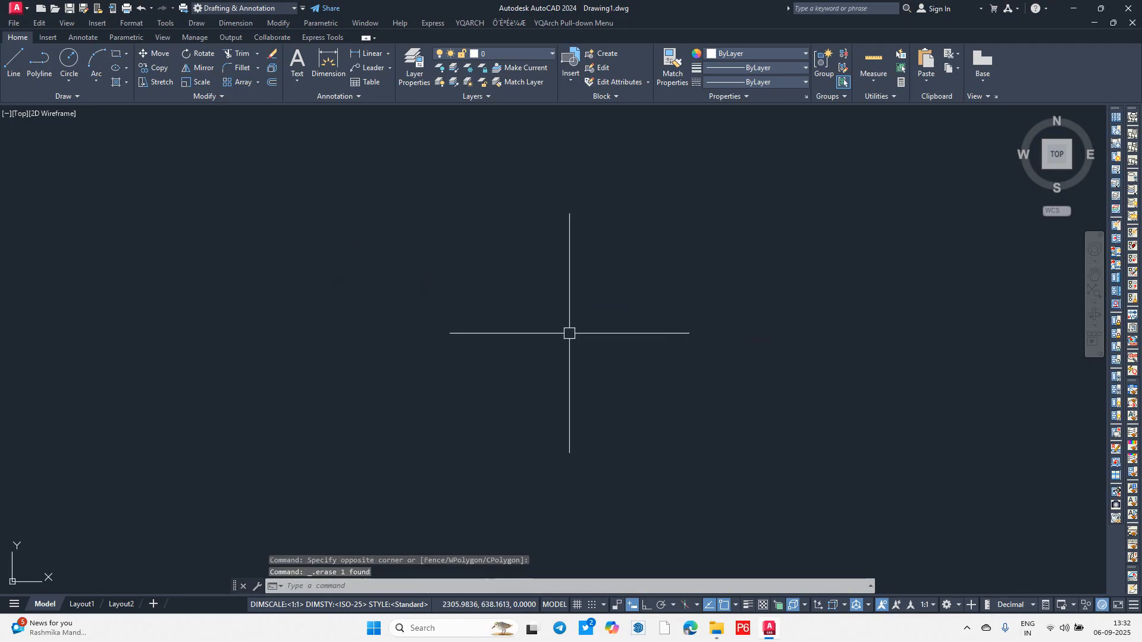
# Step: Turn Ortho on during the Arc command and draw a downward-bulging arc by start point, end point and a radius of 2
pyautogui.write('A')
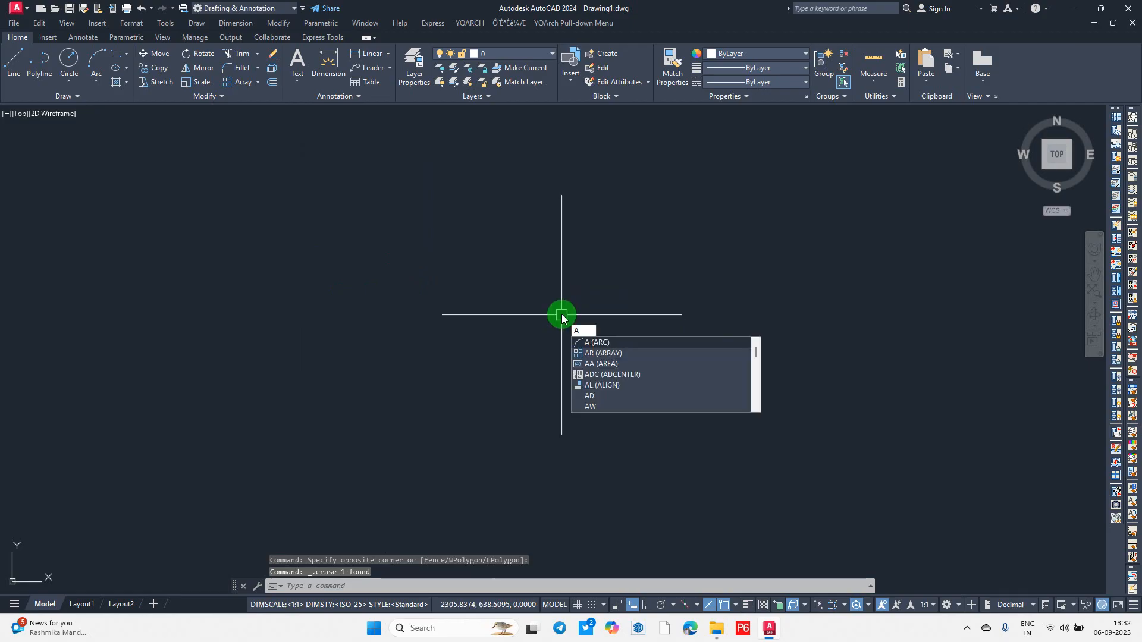
pyautogui.press('Return')
pyautogui.click(372, 338)
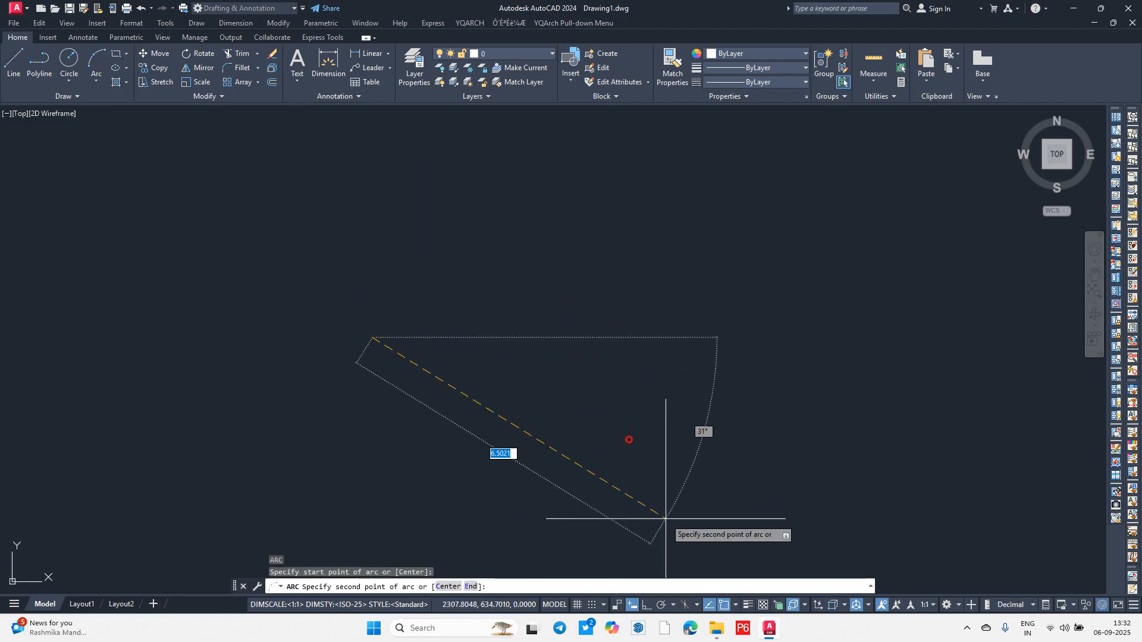
pyautogui.click(641, 605)
pyautogui.click(652, 605)
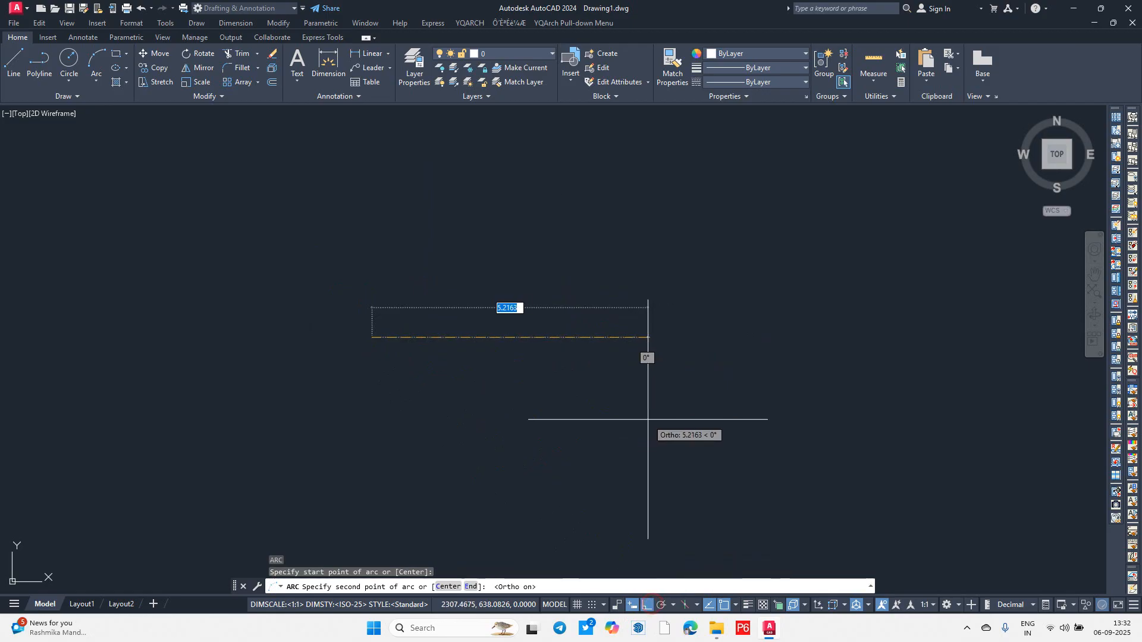
pyautogui.write('e')
pyautogui.press('Return')
pyautogui.click(530, 334)
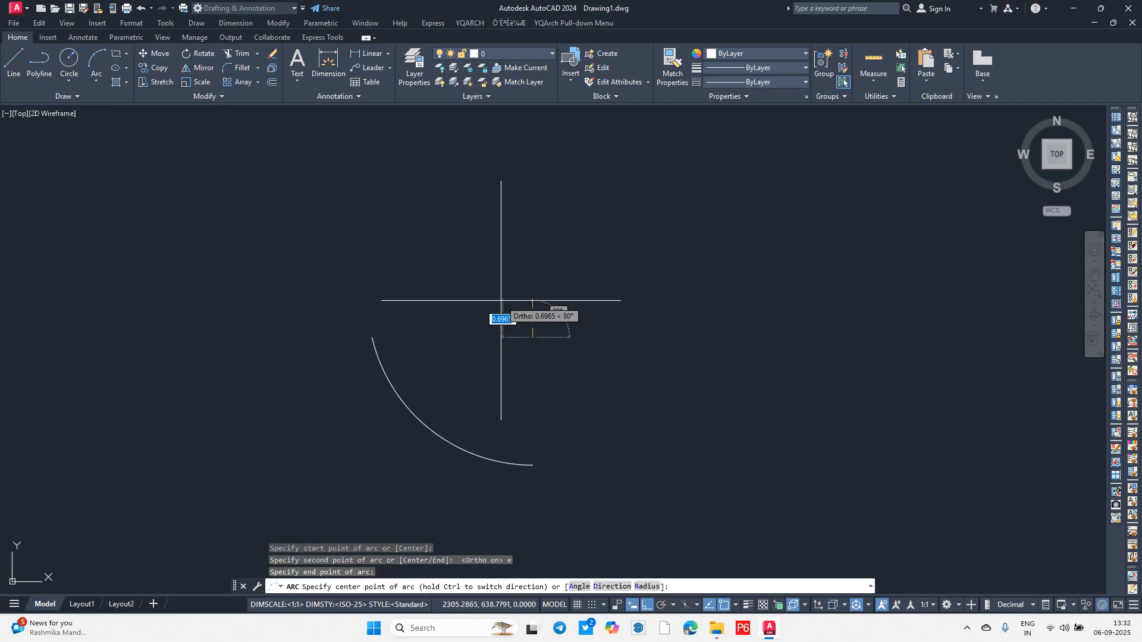
pyautogui.write('r')
pyautogui.press('Return')
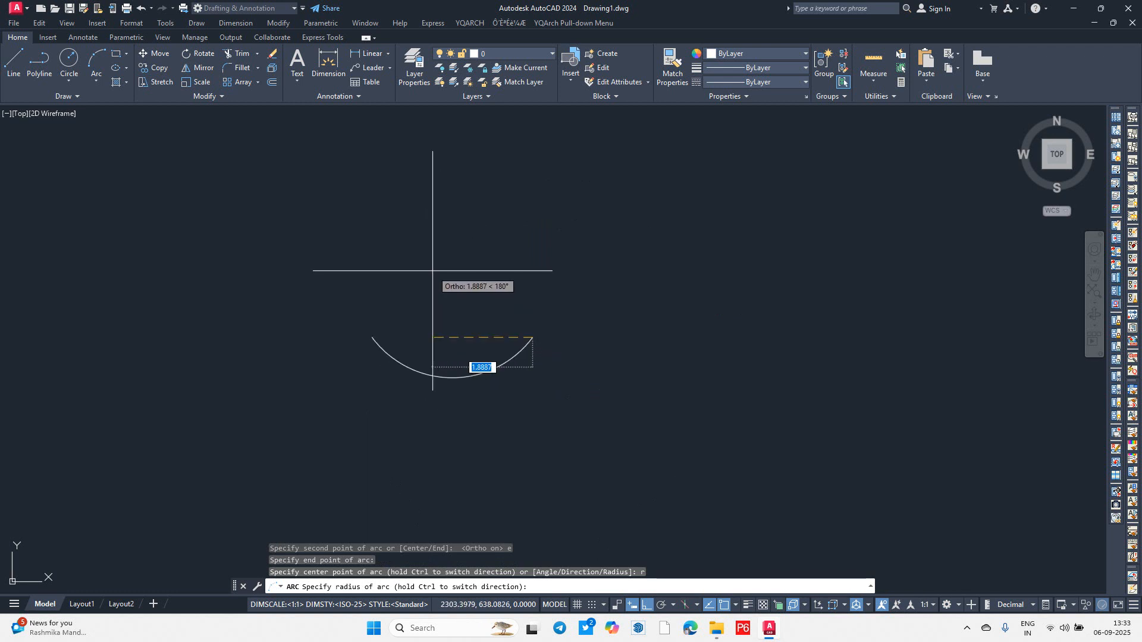
pyautogui.write('2')
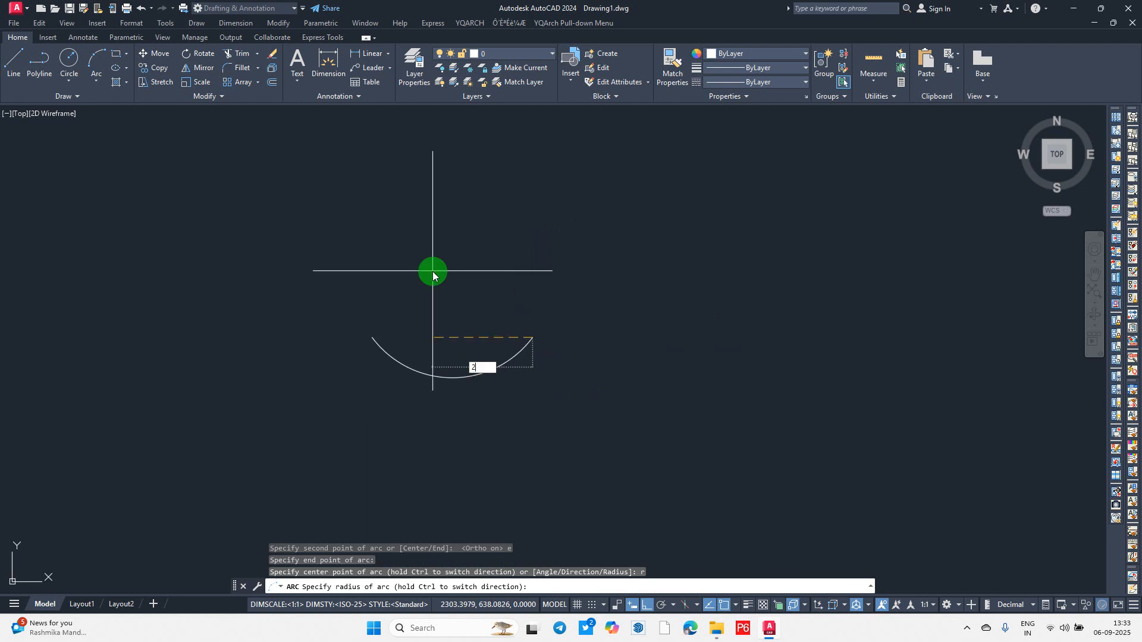
pyautogui.press('Return')
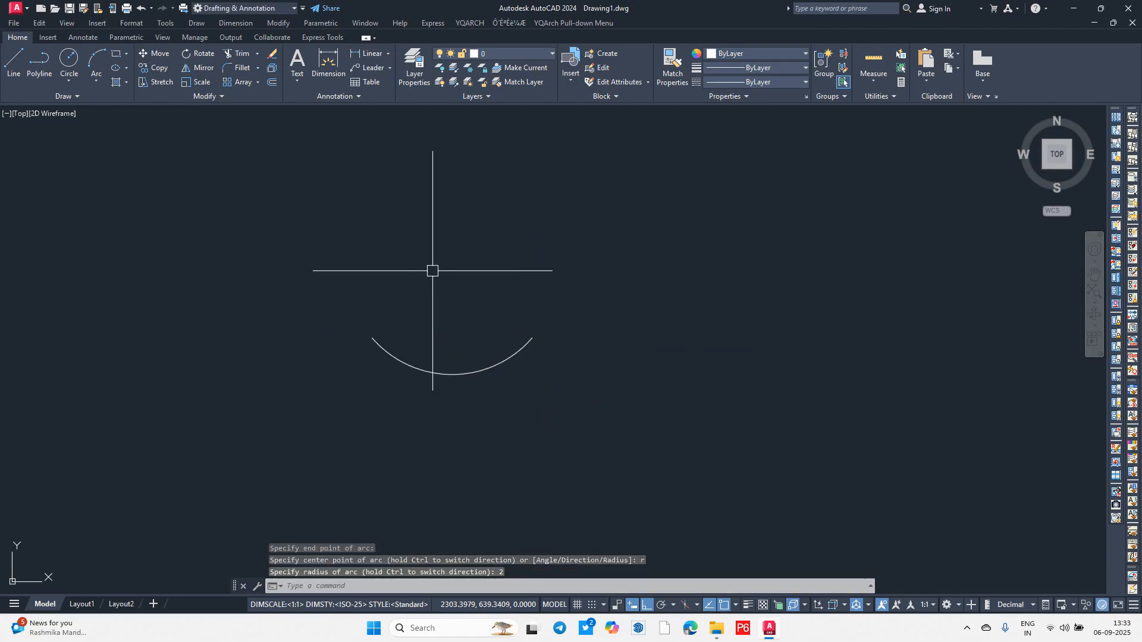
# Step: Add a radius dimension to the arc, with its text placed below and to the right of the curve
pyautogui.scroll(4, 423, 381)
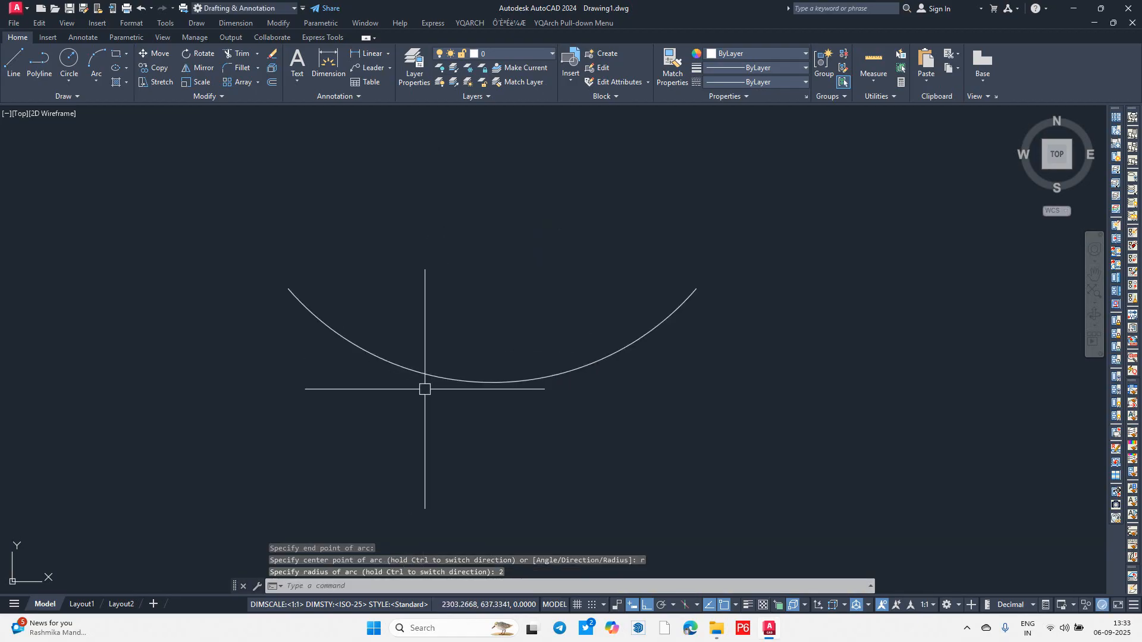
pyautogui.write('dra')
pyautogui.press('Return')
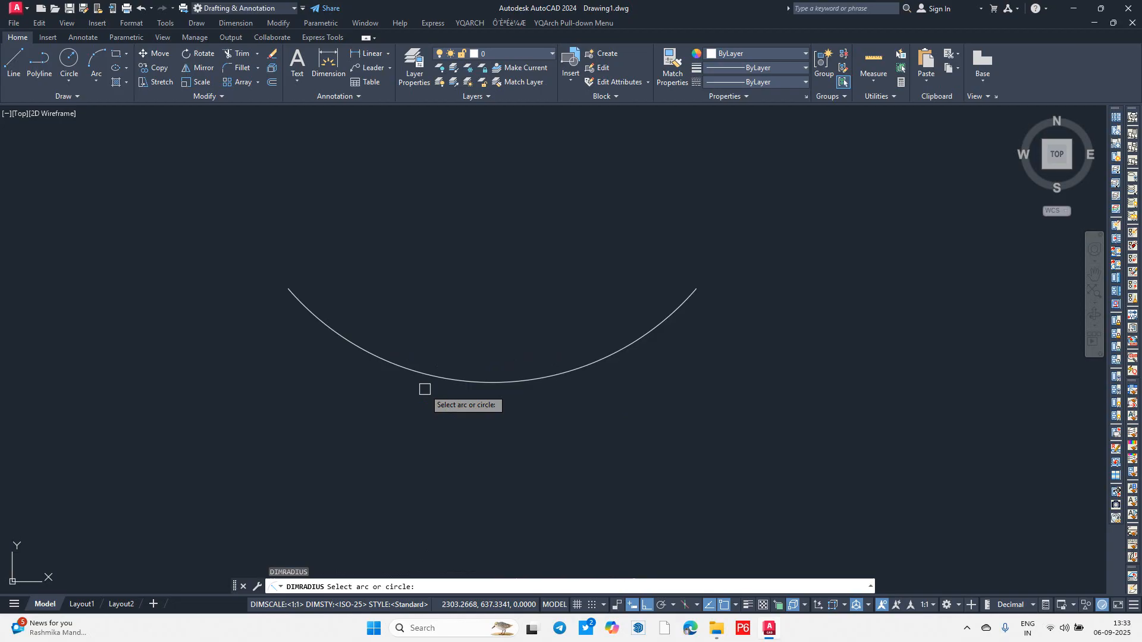
pyautogui.click(490, 385)
pyautogui.scroll(-10, 514, 368)
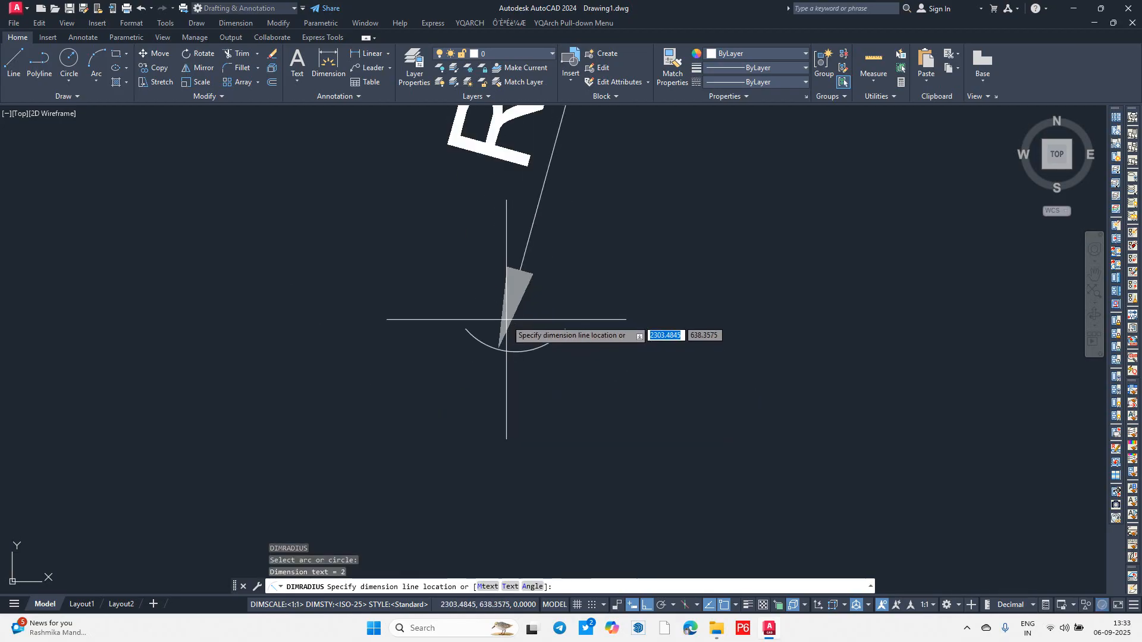
pyautogui.click(586, 416)
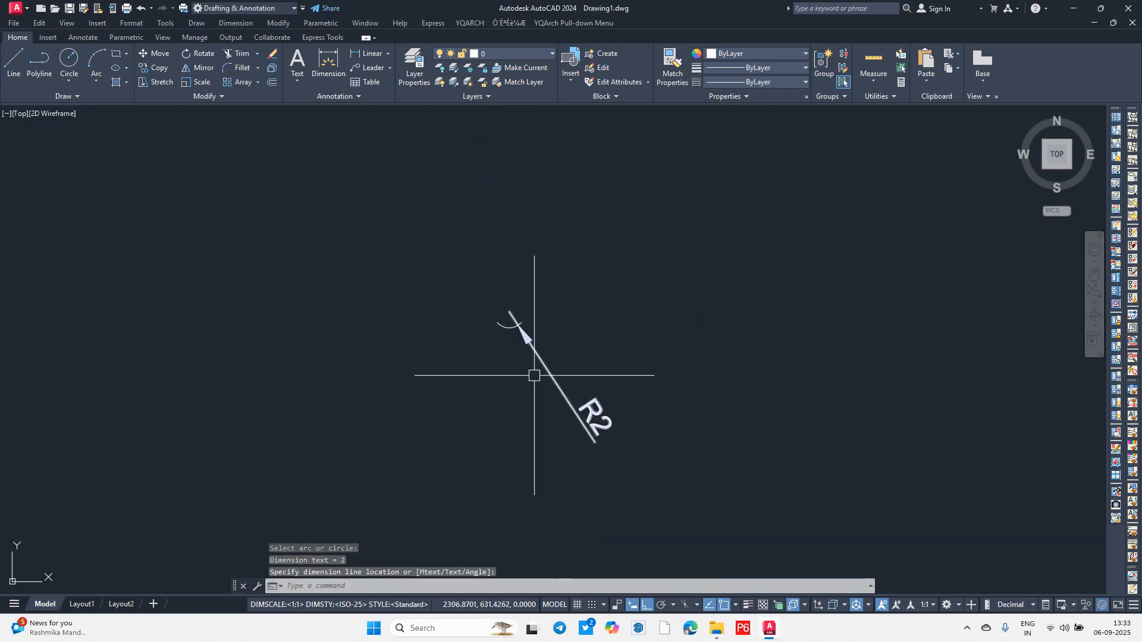
pyautogui.scroll(5, 531, 357)
pyautogui.scroll(-2, 459, 310)
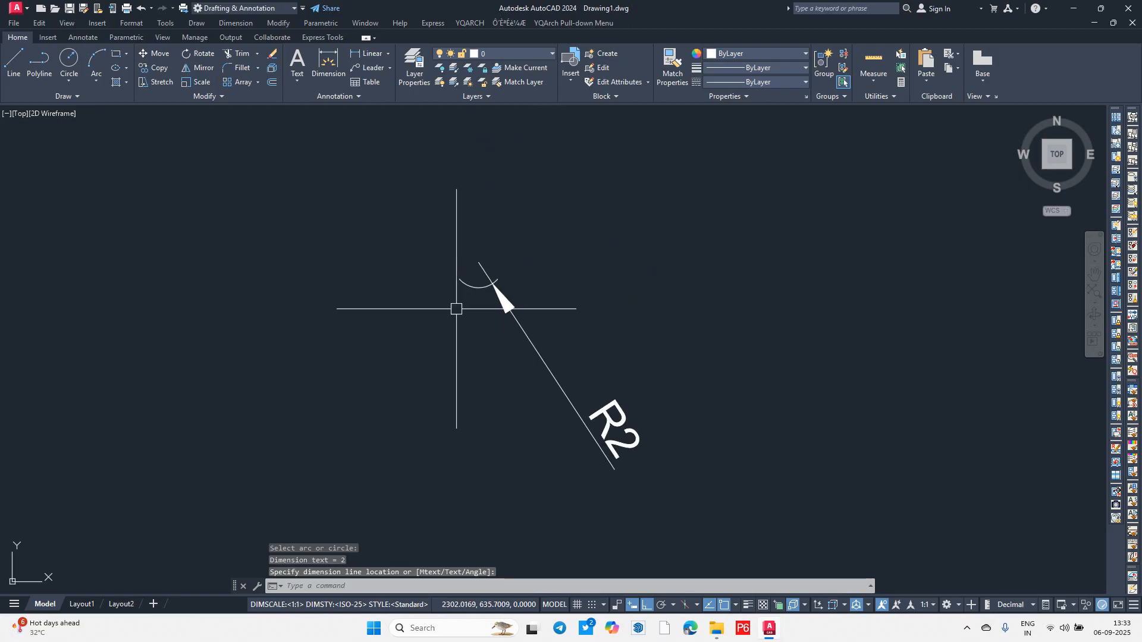
# Step: Delete the arc together with its radius dimension using a crossing selection
pyautogui.click(727, 429)
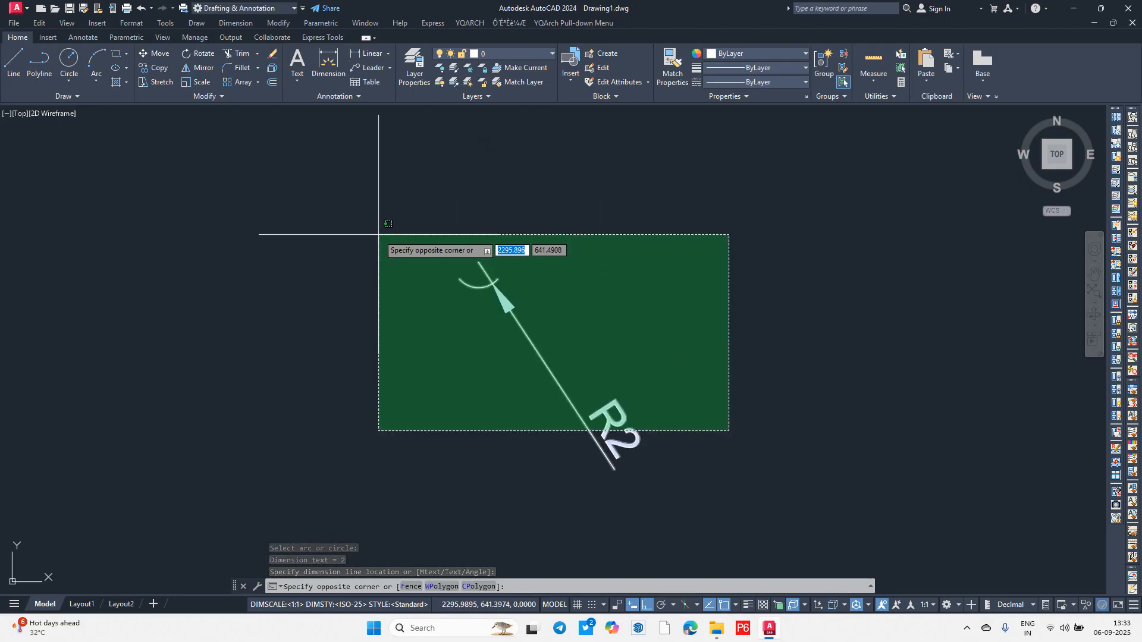
pyautogui.click(378, 234)
pyautogui.press('Delete')
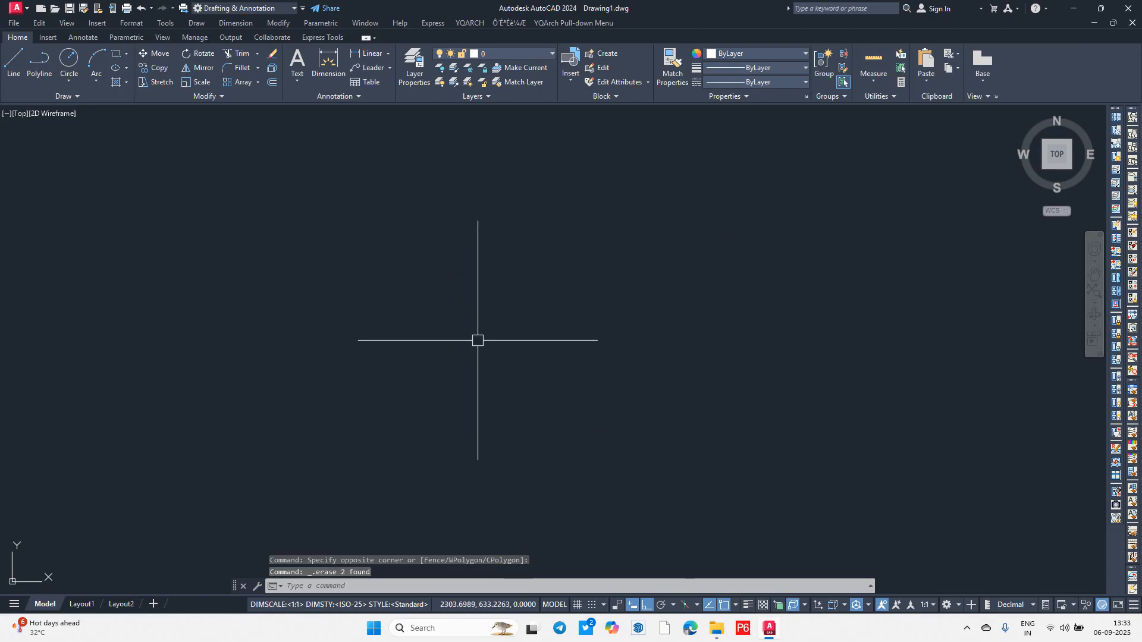
# Step: Draw an arc by center point, placing its start point 52 units horizontally from the center and entering 20 for the end point
pyautogui.write('a')
pyautogui.press('Return')
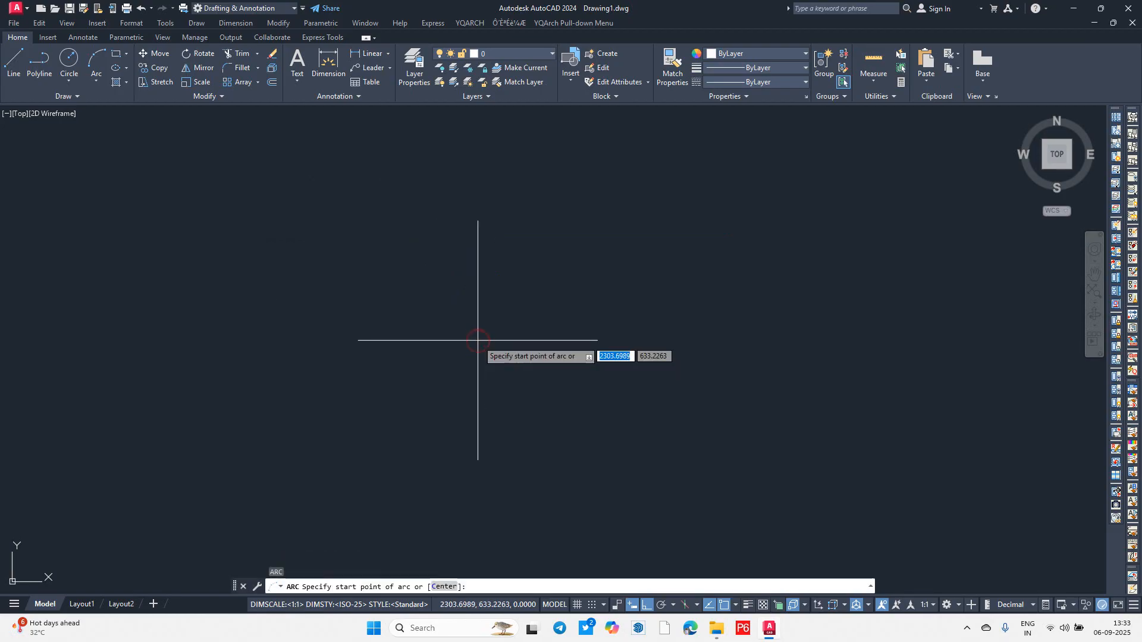
pyautogui.write('c')
pyautogui.press('Return')
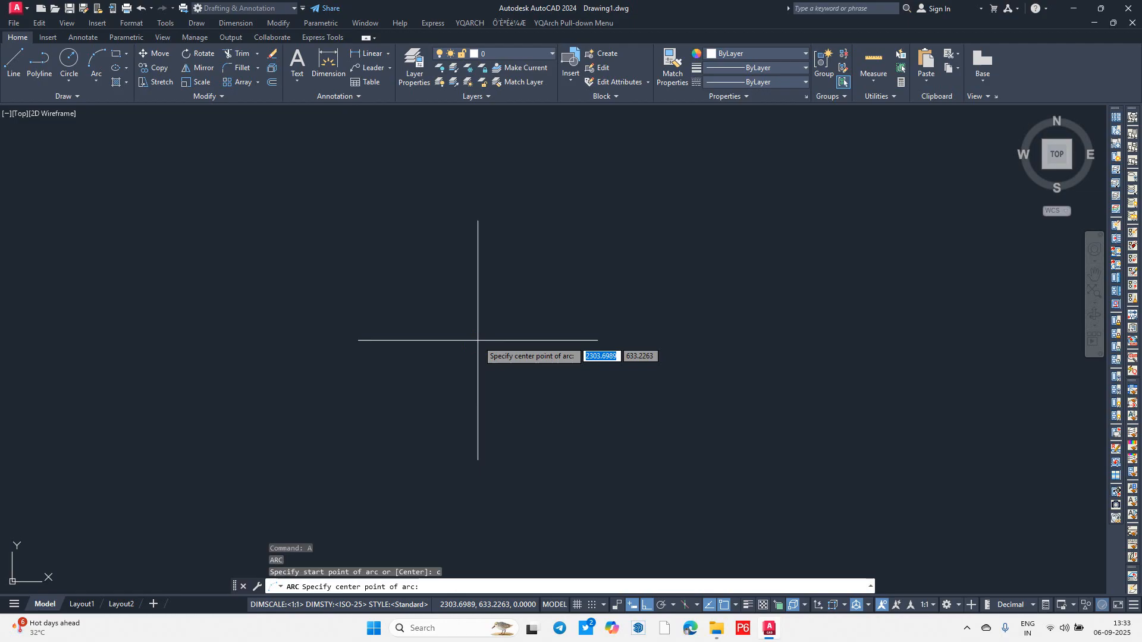
pyautogui.click(510, 326)
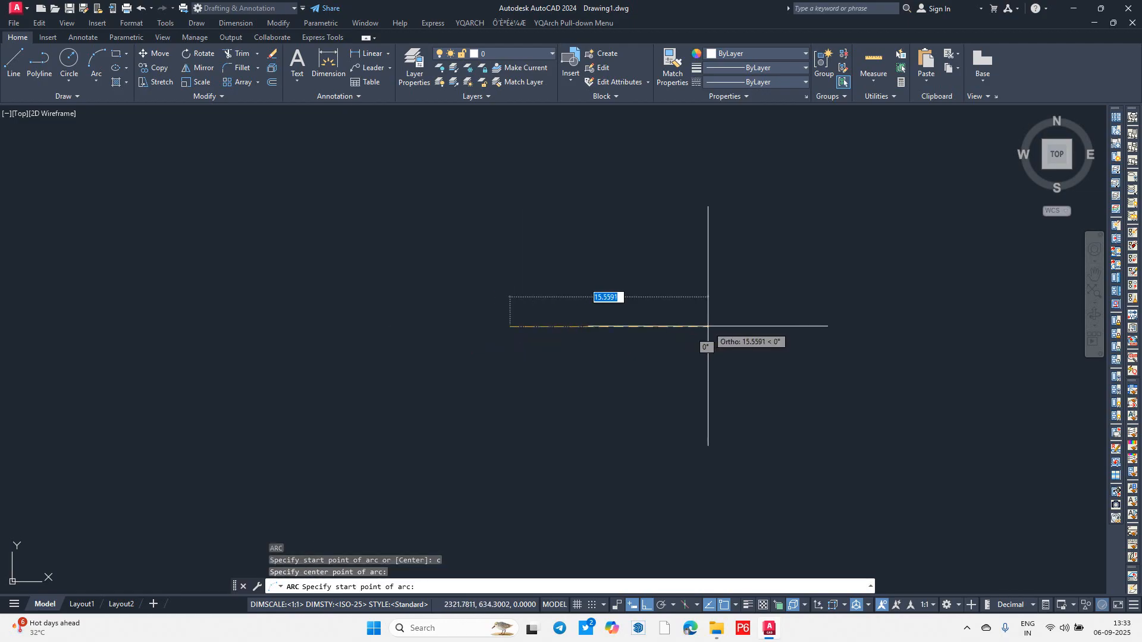
pyautogui.write('52')
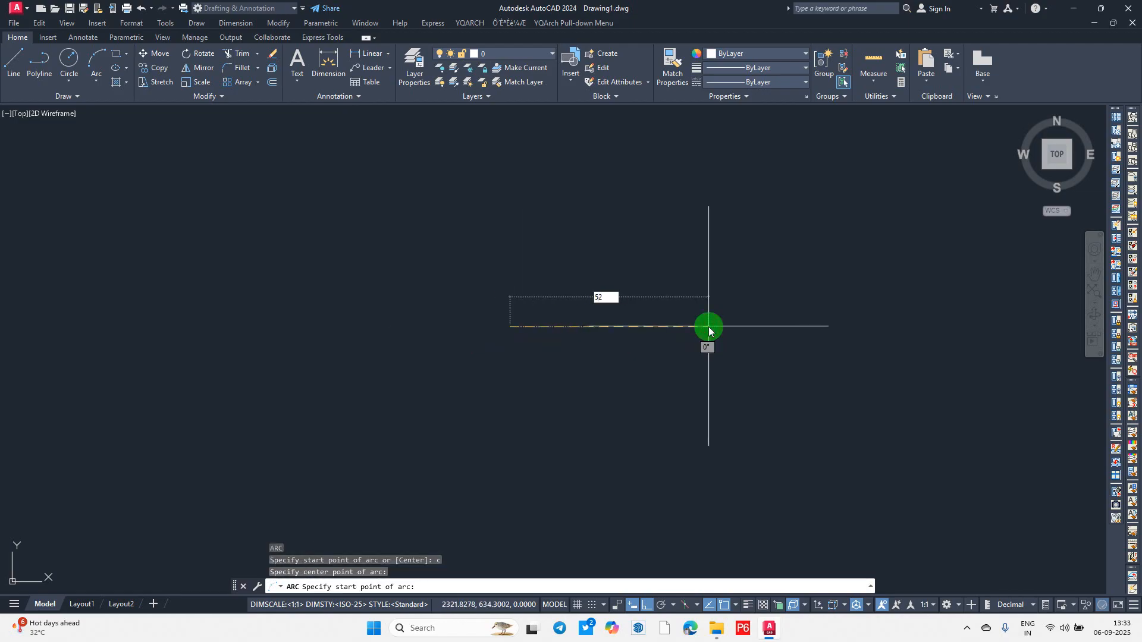
pyautogui.press('Return')
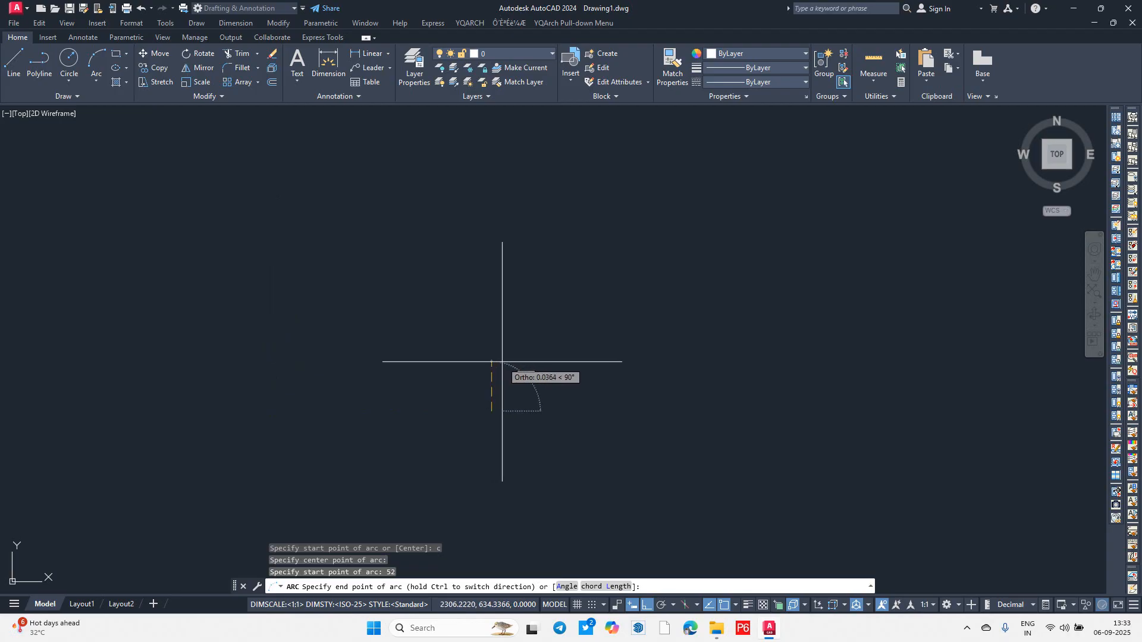
pyautogui.press('Return')
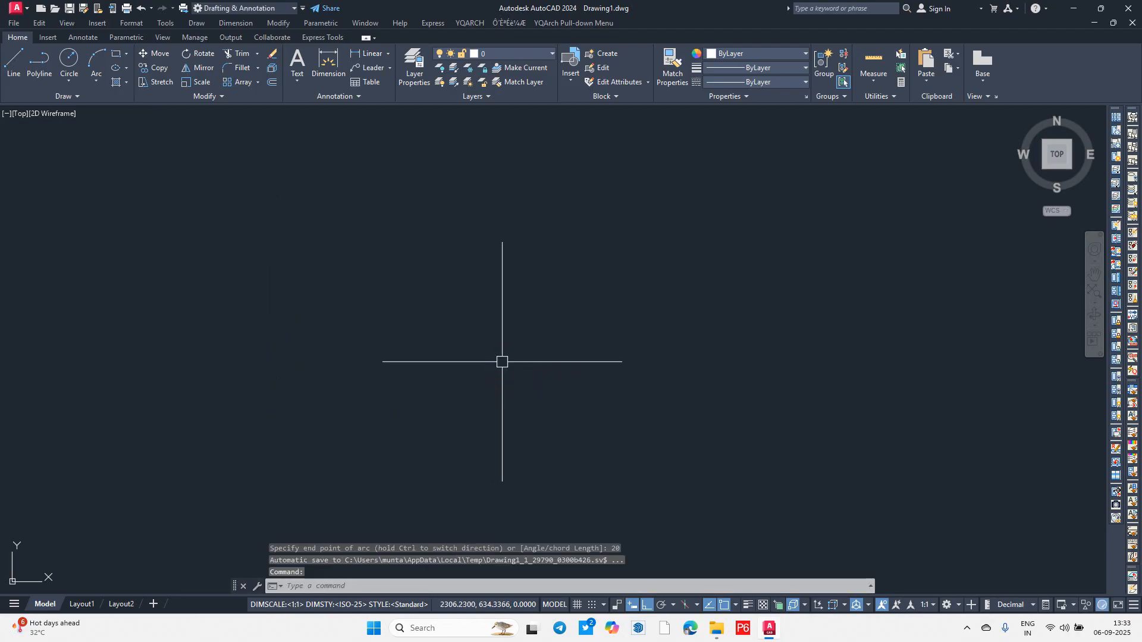
# Step: Add an angular dimension to the arc, placing its dimension line outside the curve to the right
pyautogui.moveTo(649, 348); pyautogui.dragTo(515, 365, button='middle')
pyautogui.scroll(8, 494, 371)
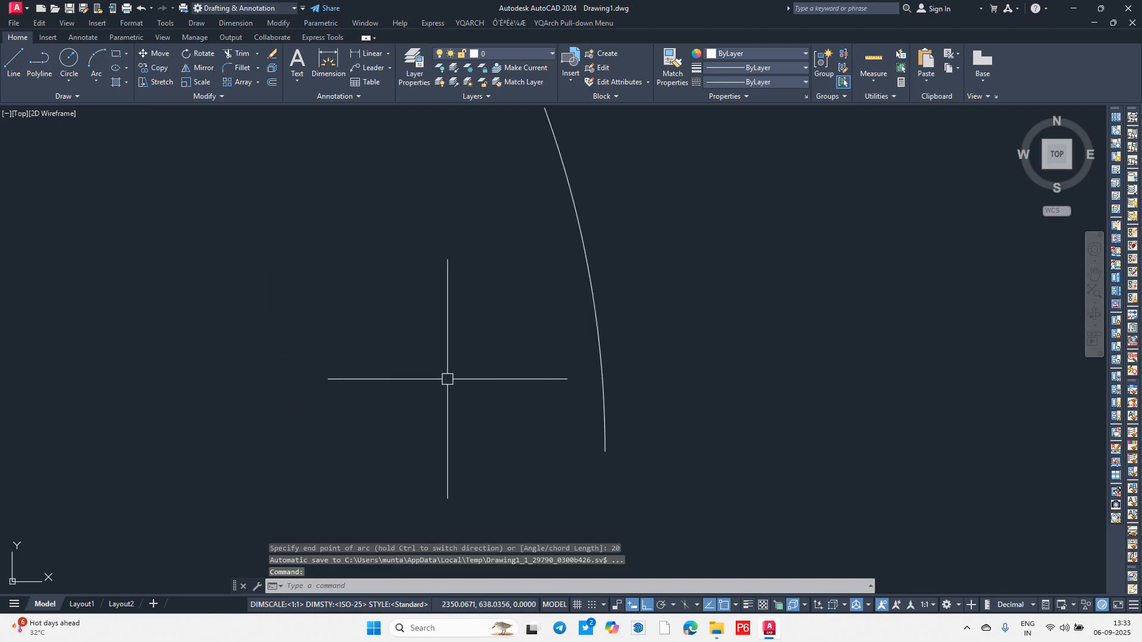
pyautogui.scroll(-4, 509, 357)
pyautogui.write('da')
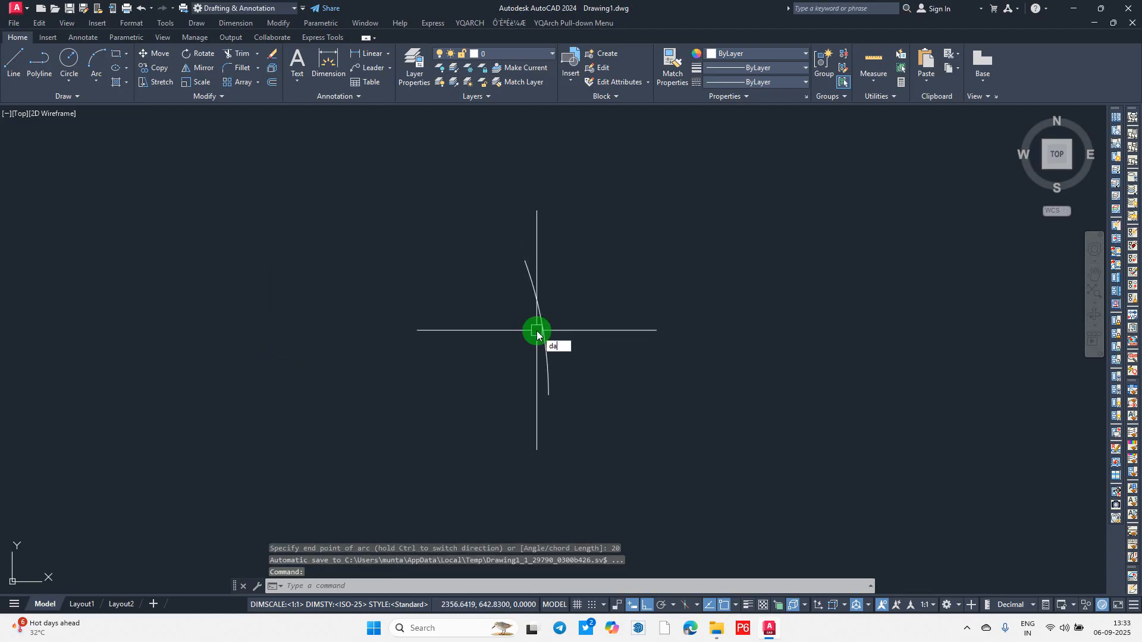
pyautogui.write('n')
pyautogui.press('Return')
pyautogui.click(541, 325)
pyautogui.click(614, 320)
pyautogui.scroll(5, 619, 318)
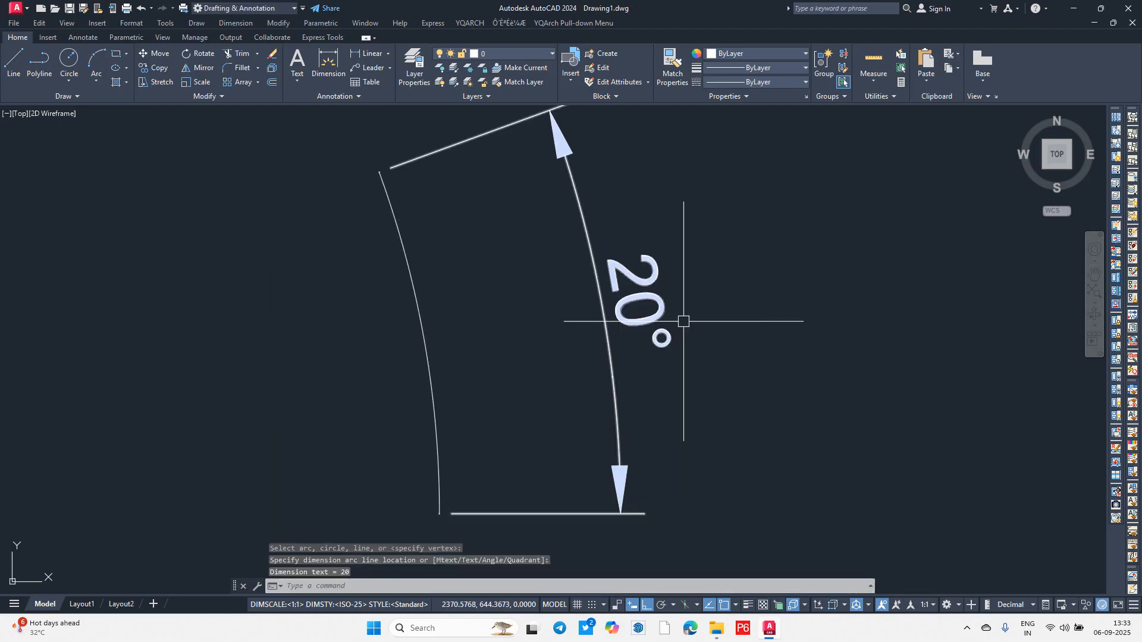
pyautogui.click(722, 331)
pyautogui.click(525, 286)
pyautogui.press('Escape')
pyautogui.click(729, 327)
pyautogui.press('Escape')
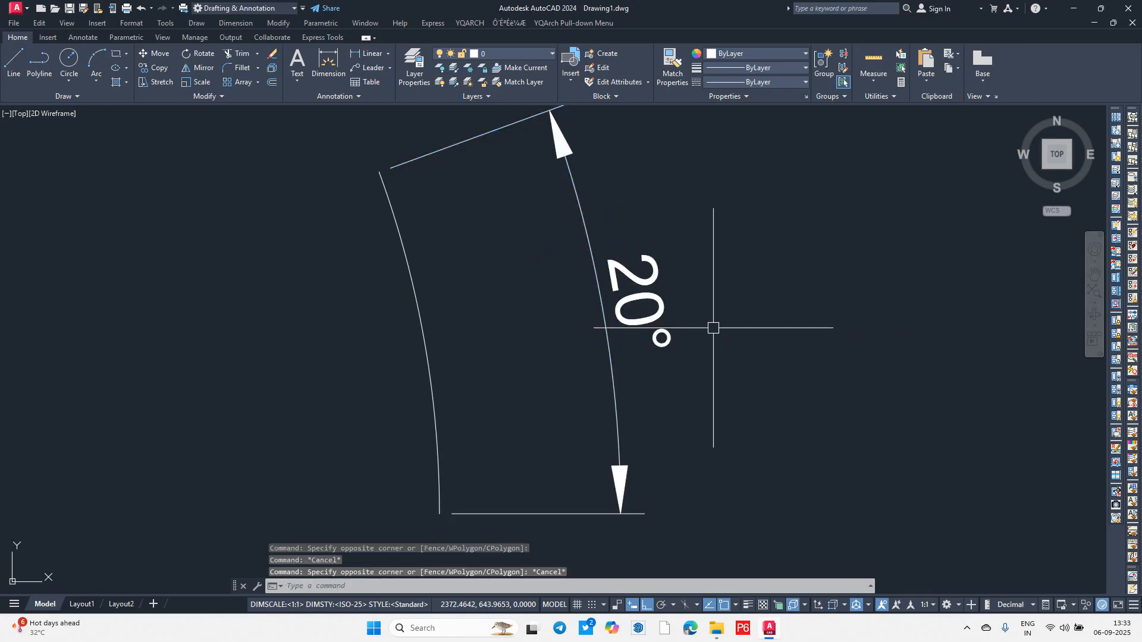
# Step: Add a radius dimension to the arc, with its text beyond the angular dimension on the right
pyautogui.scroll(-2, 650, 328)
pyautogui.write('dra')
pyautogui.press('Return')
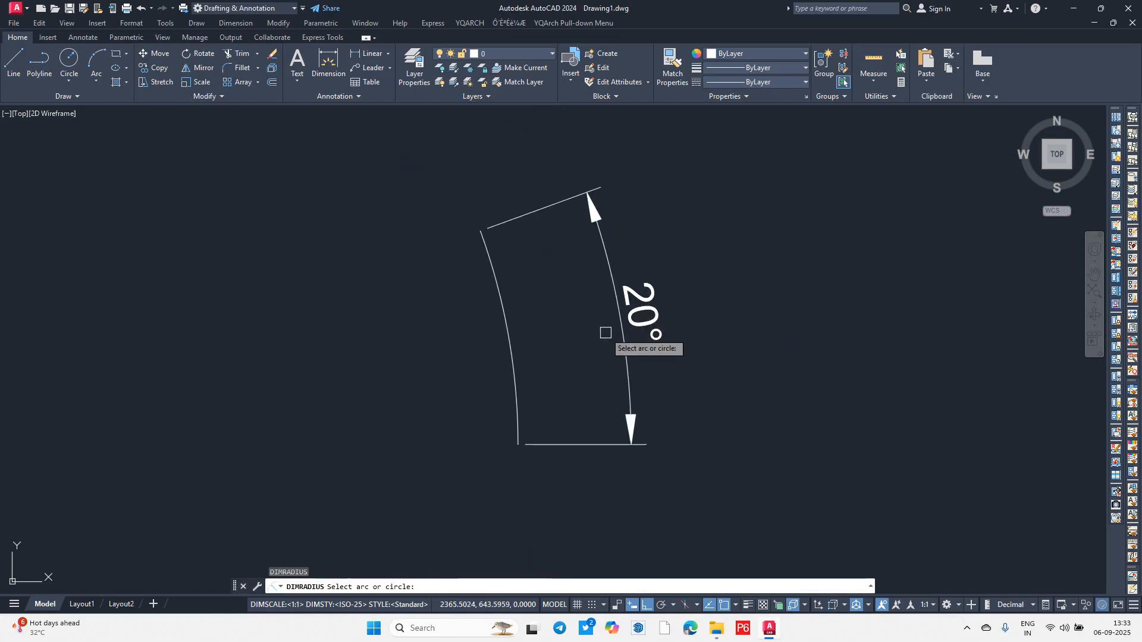
pyautogui.click(518, 339)
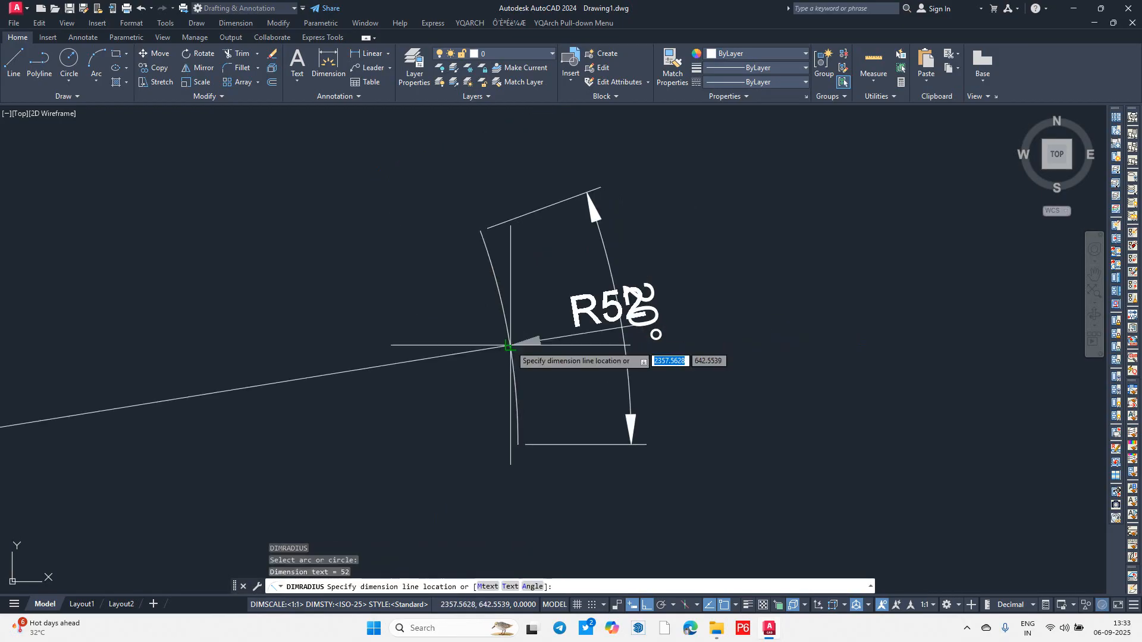
pyautogui.click(806, 289)
pyautogui.scroll(-3, 660, 297)
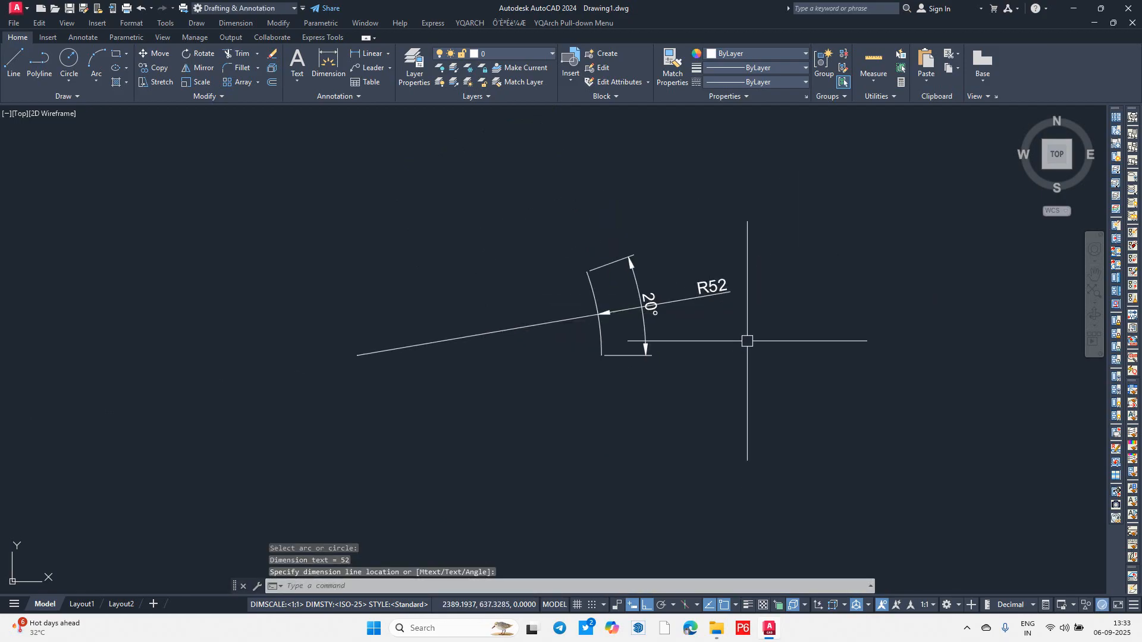
pyautogui.press('Escape')
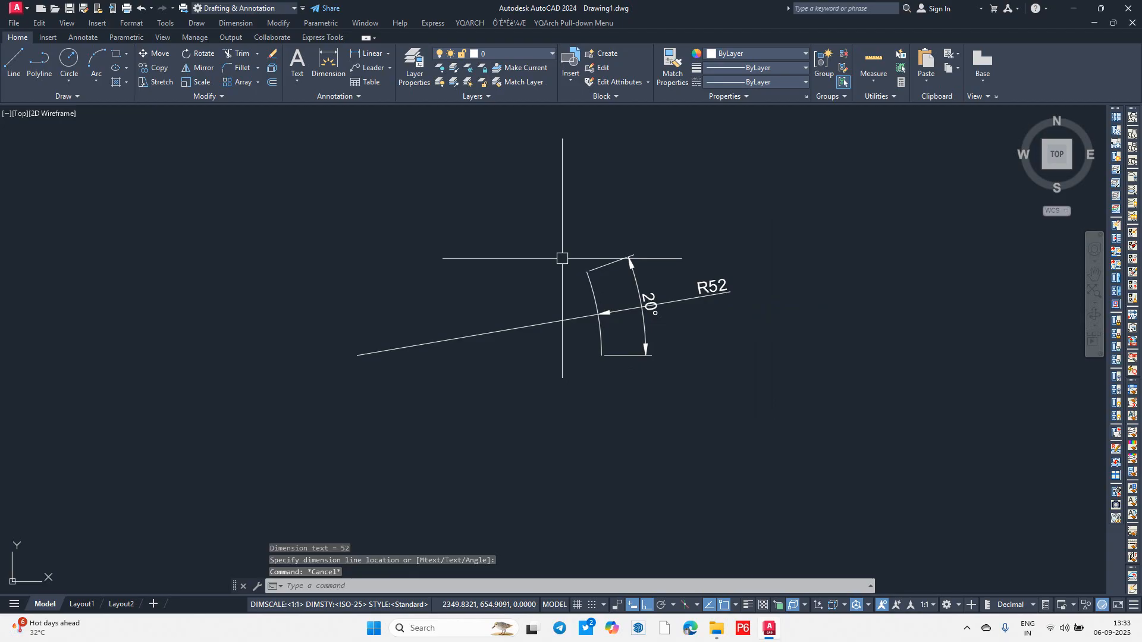
# Step: Delete the arc together with its angular and radius dimensions using a window selection
pyautogui.click(319, 132)
pyautogui.click(849, 419)
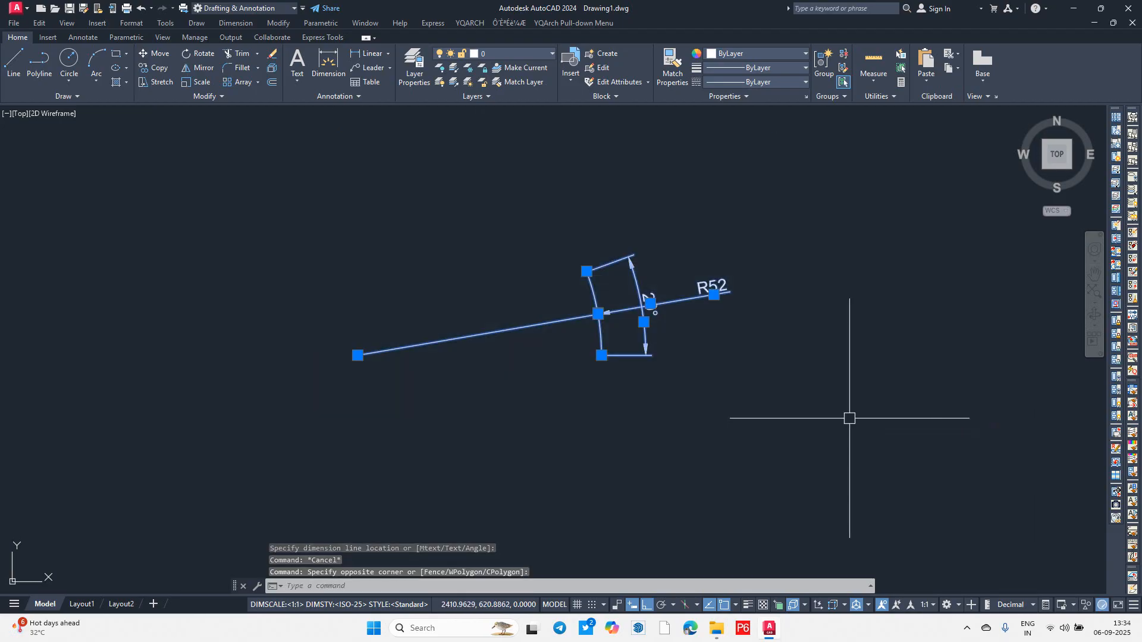
pyautogui.press('Delete')
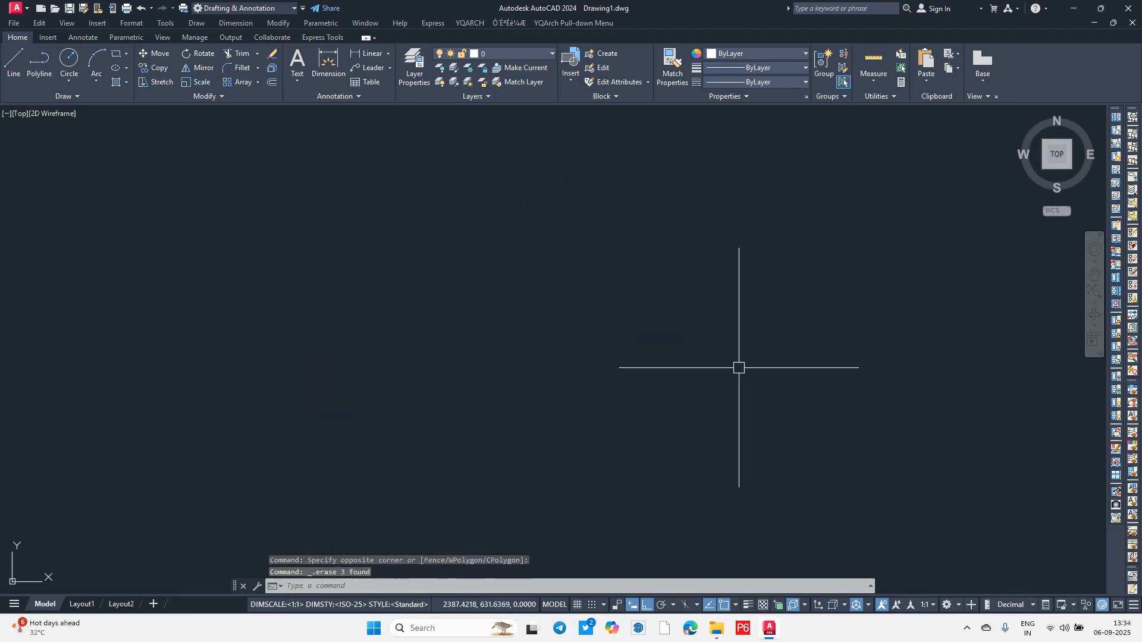
pyautogui.click(969, 631)
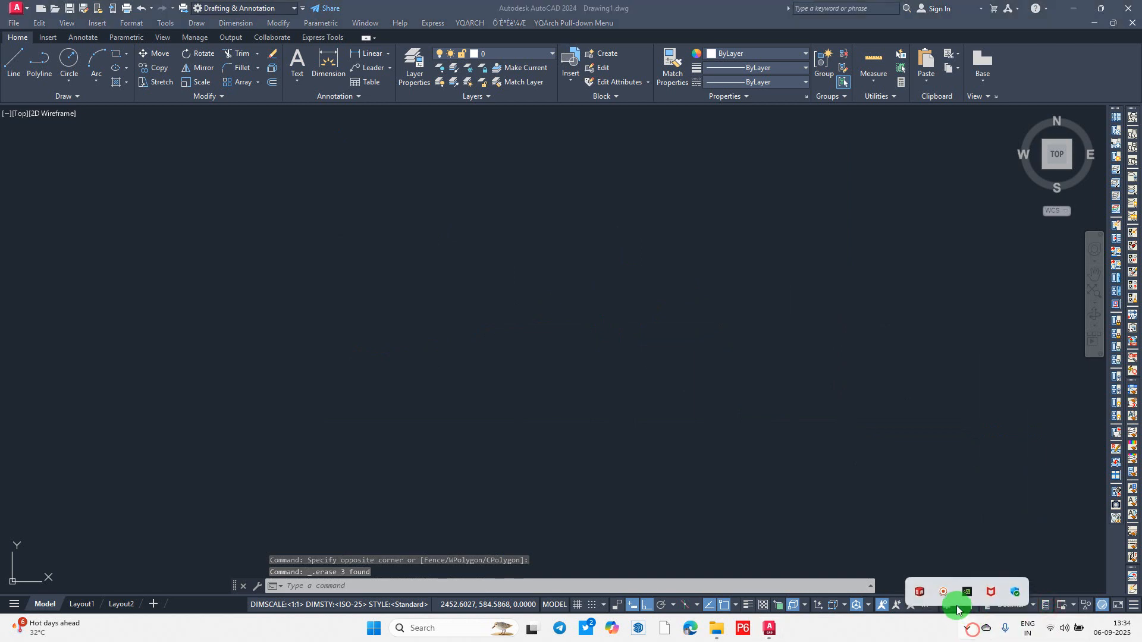